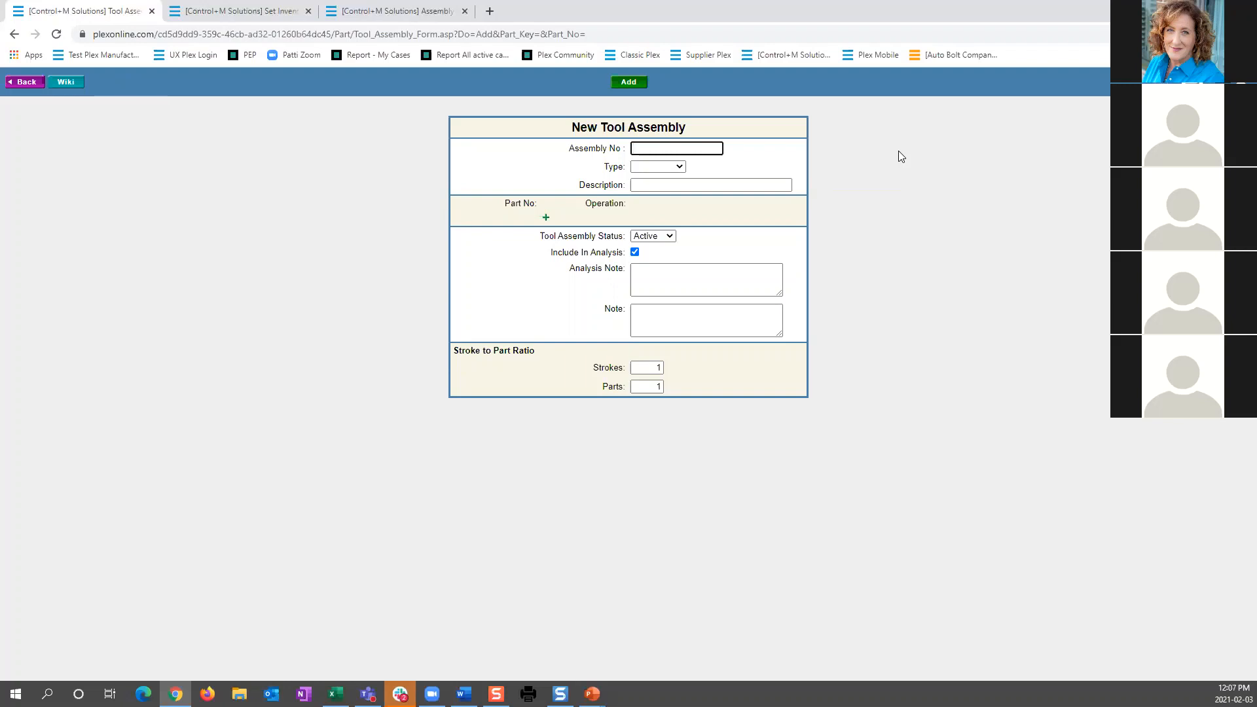
# - Fill in the new tool assembly with number and description Gingerbread Cookie Kit and type Other
pyautogui.write('Gin')
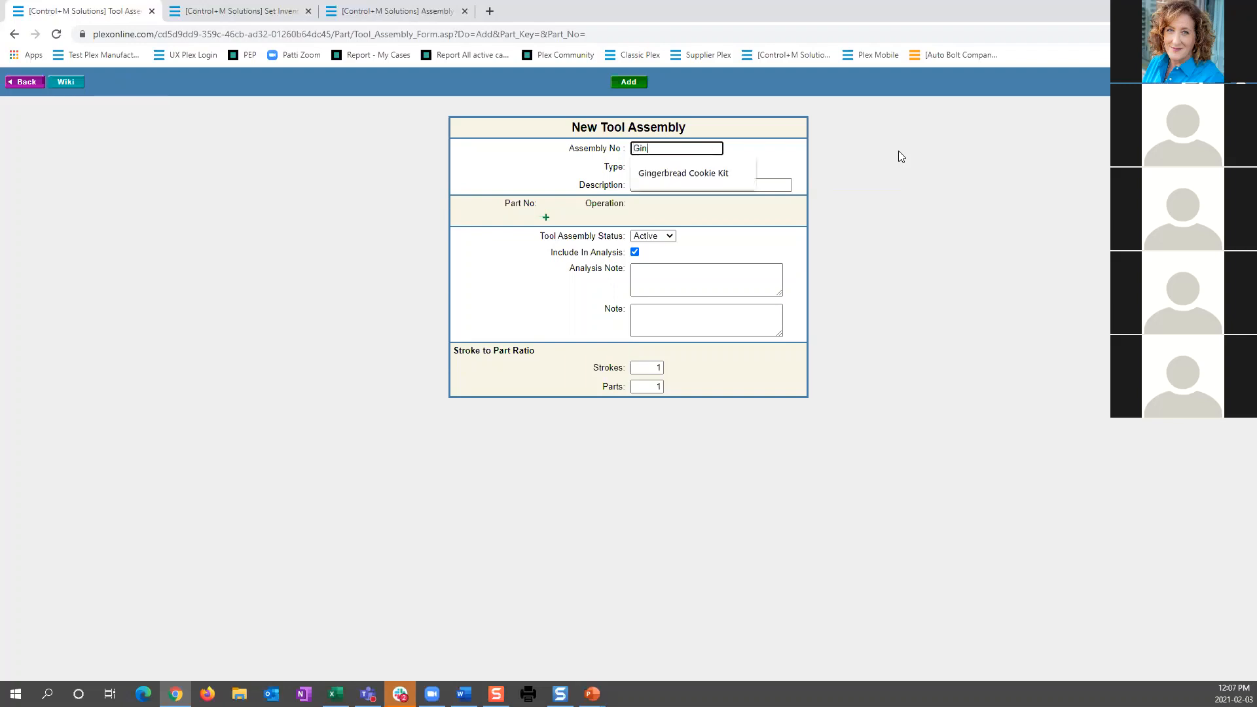
pyautogui.click(724, 172)
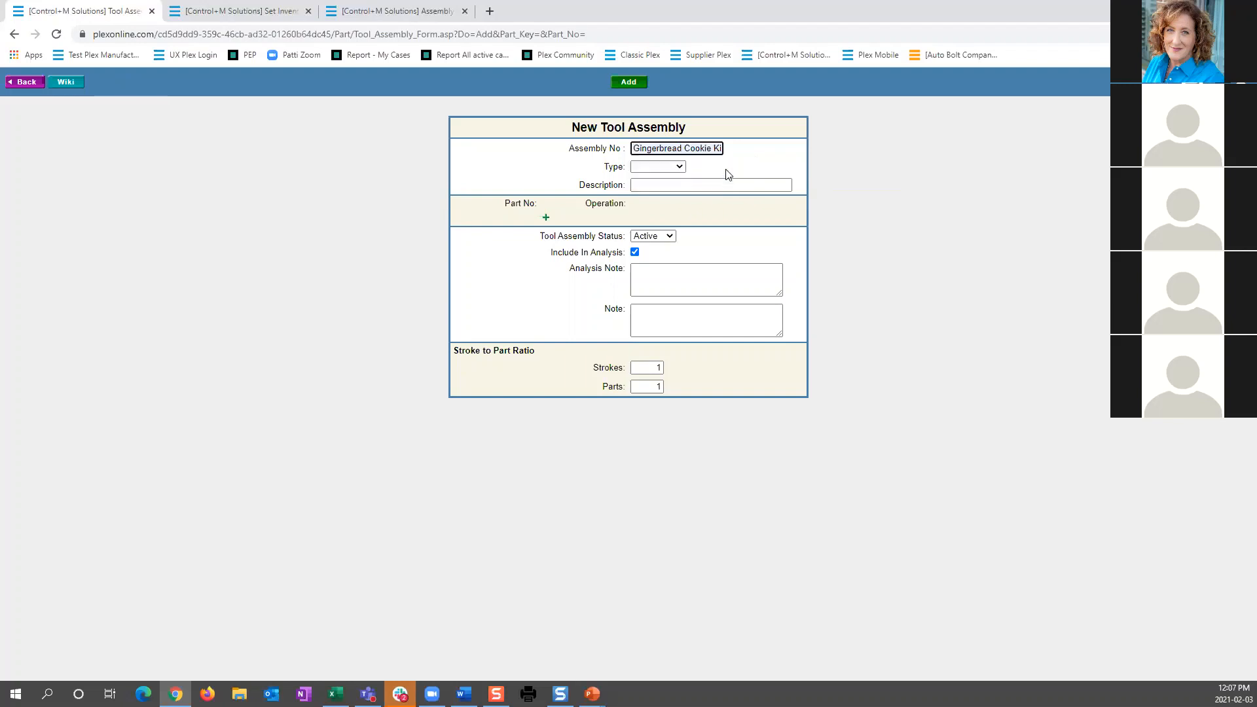
pyautogui.click(681, 168)
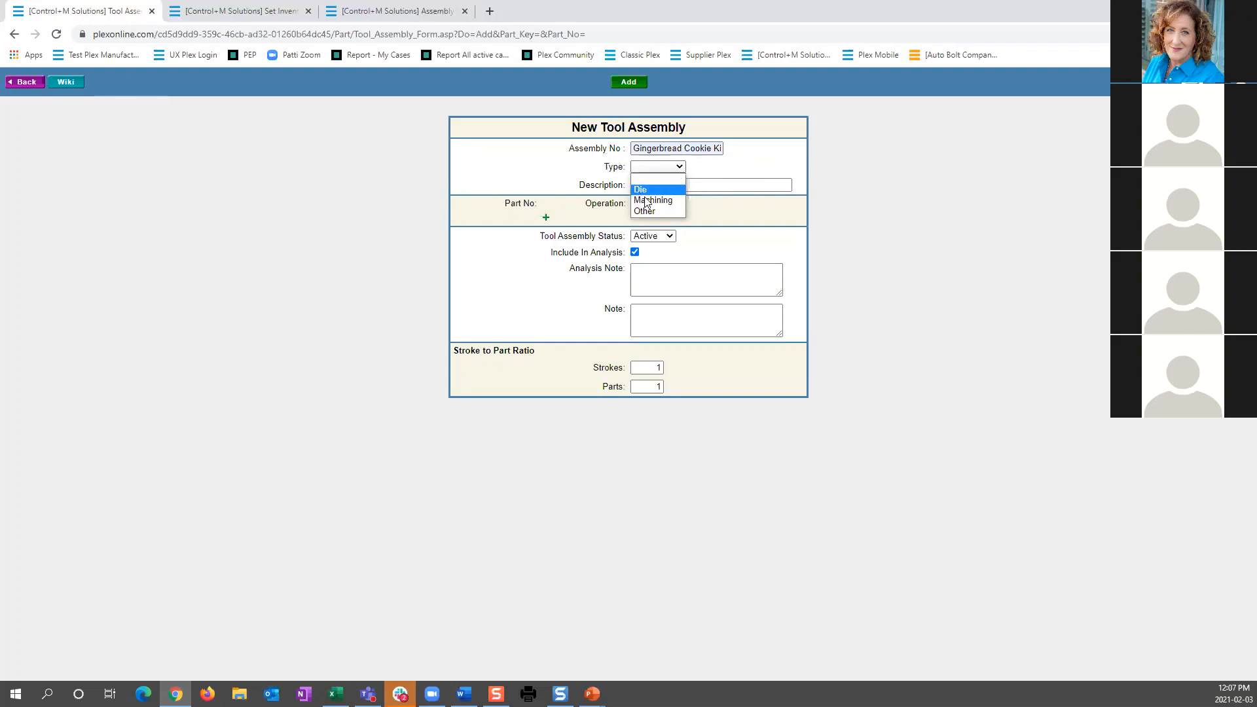
pyautogui.click(654, 211)
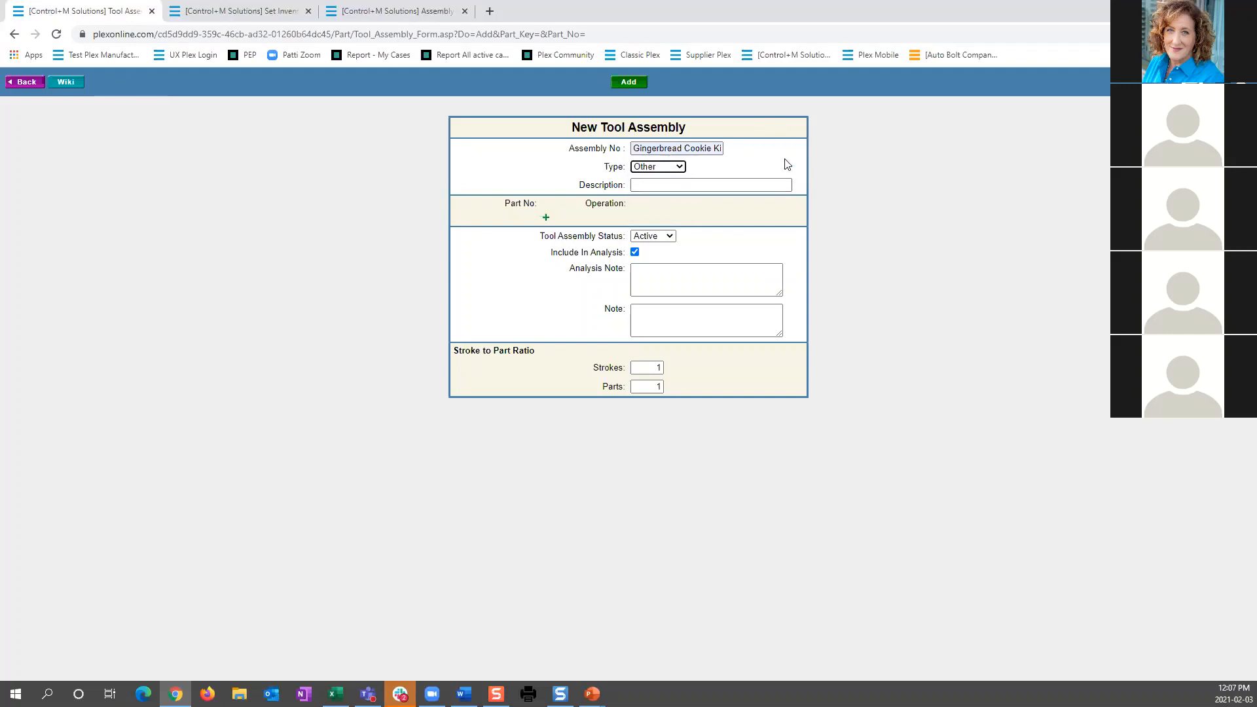
pyautogui.click(667, 186)
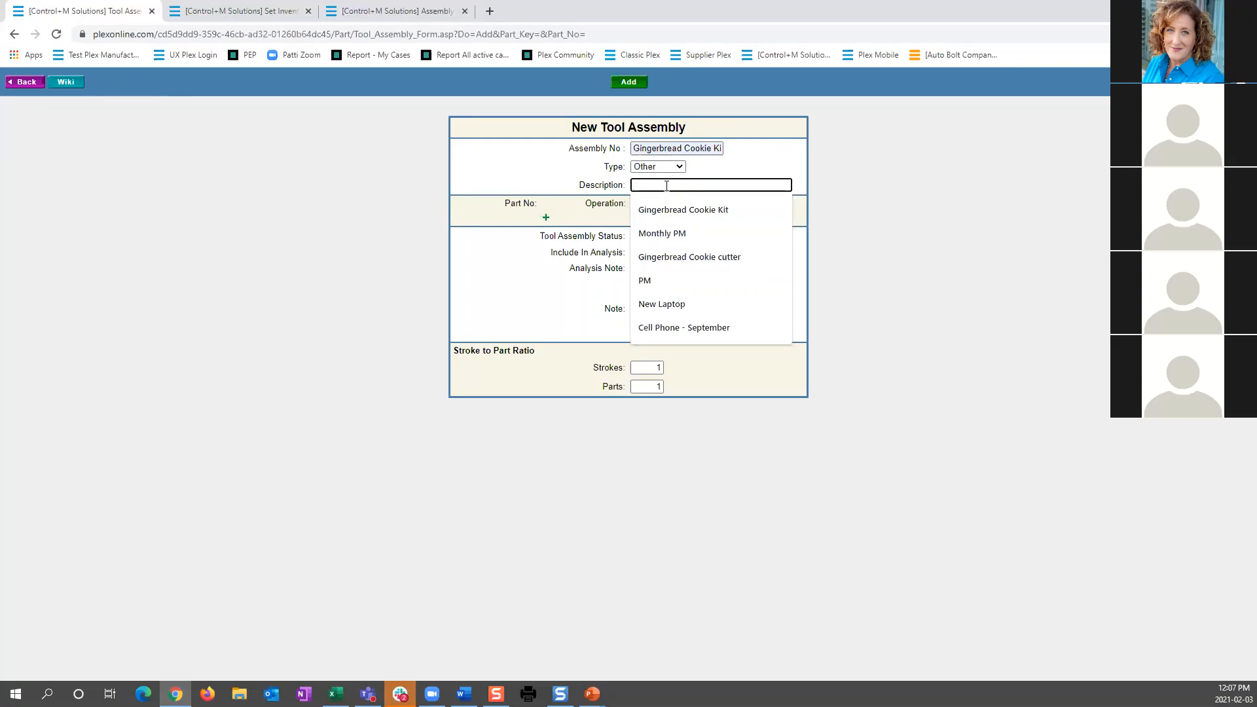
pyautogui.click(669, 209)
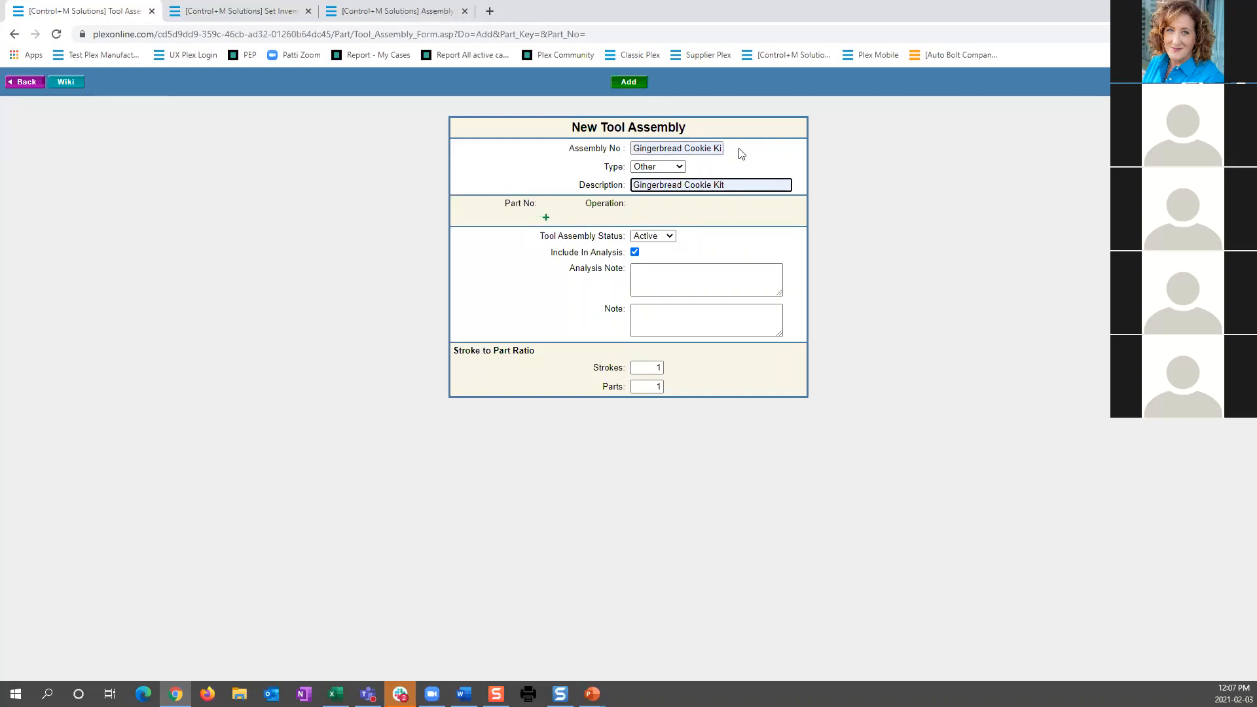
# - Save the assembly and associate it with part Cookie at operation 10-Assemble, returning to the assembly form
pyautogui.click(546, 218)
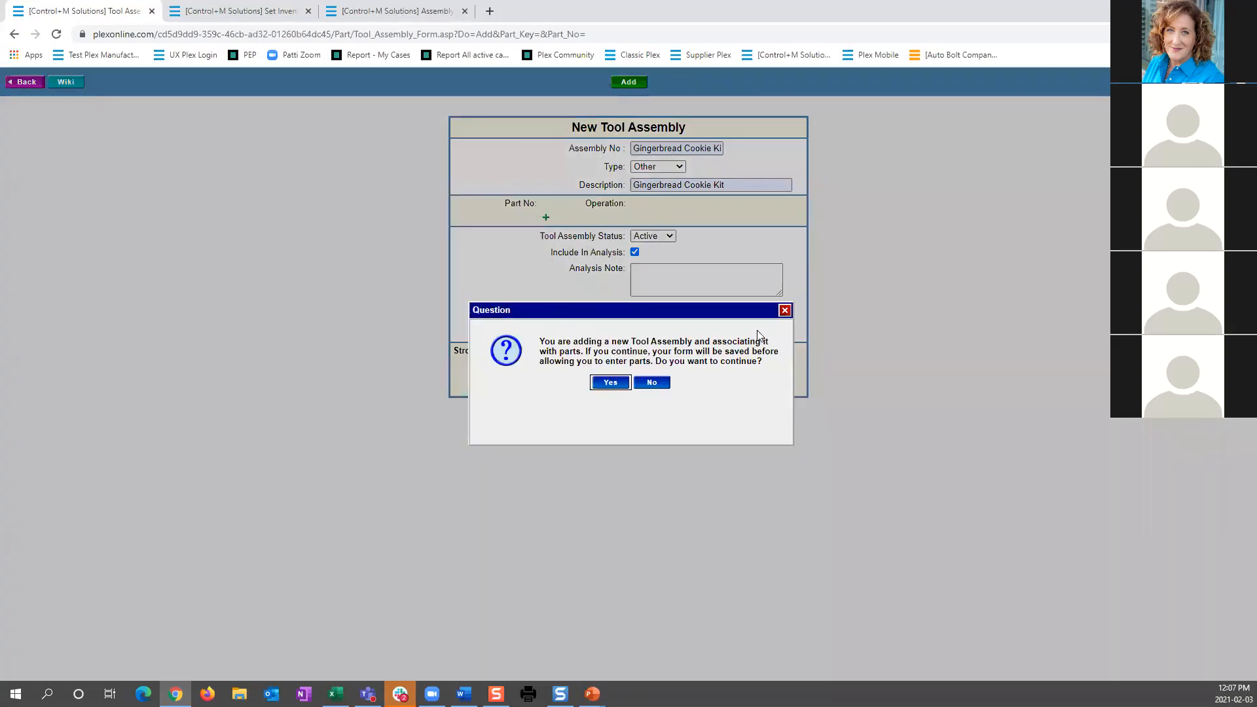
pyautogui.click(603, 387)
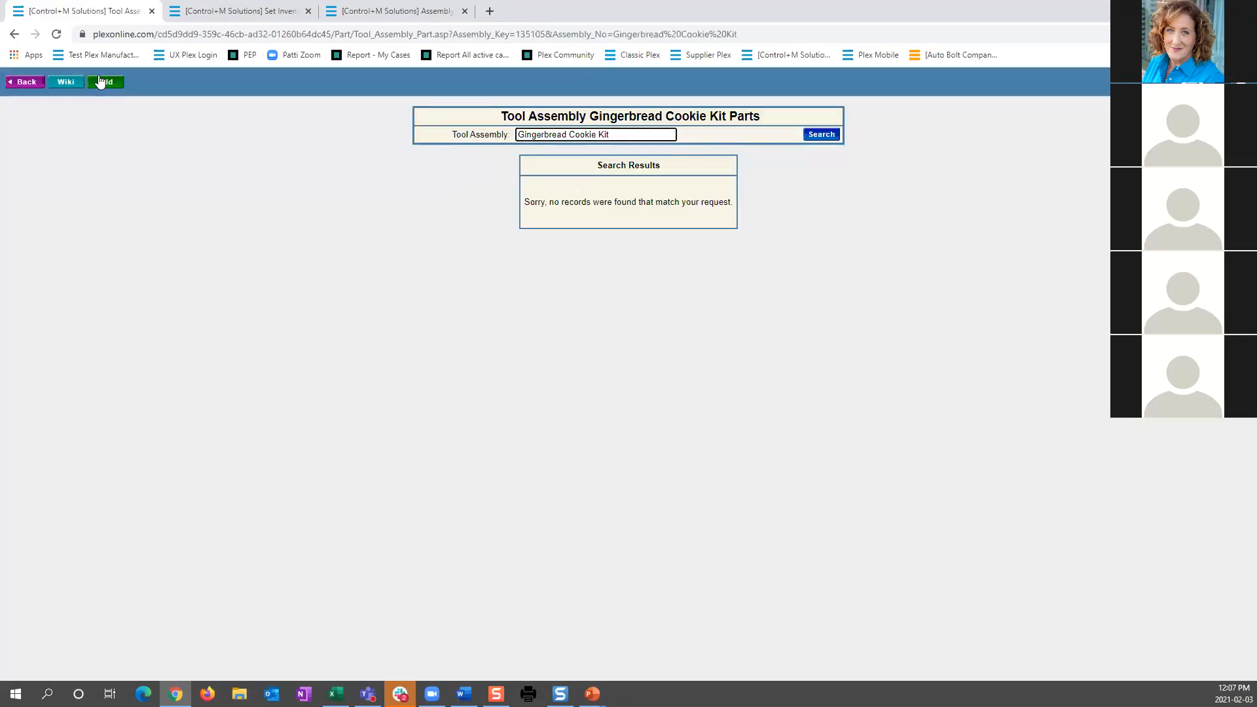
pyautogui.click(101, 82)
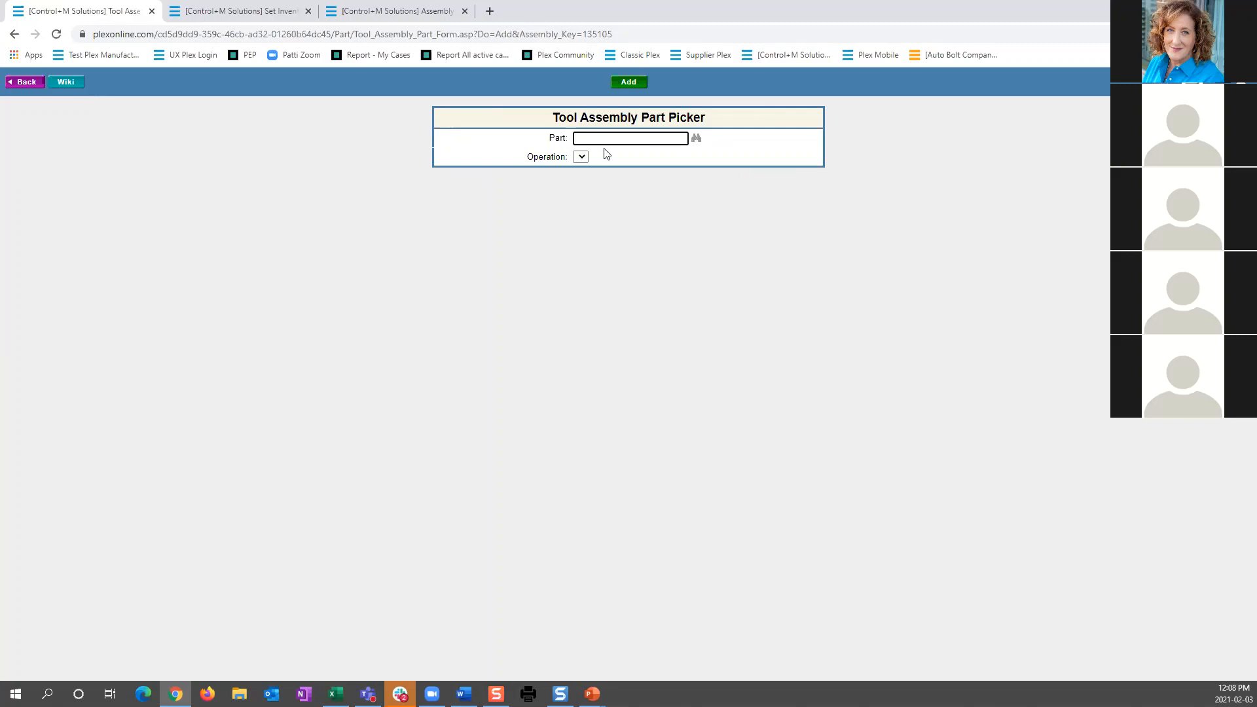
pyautogui.write('cookie')
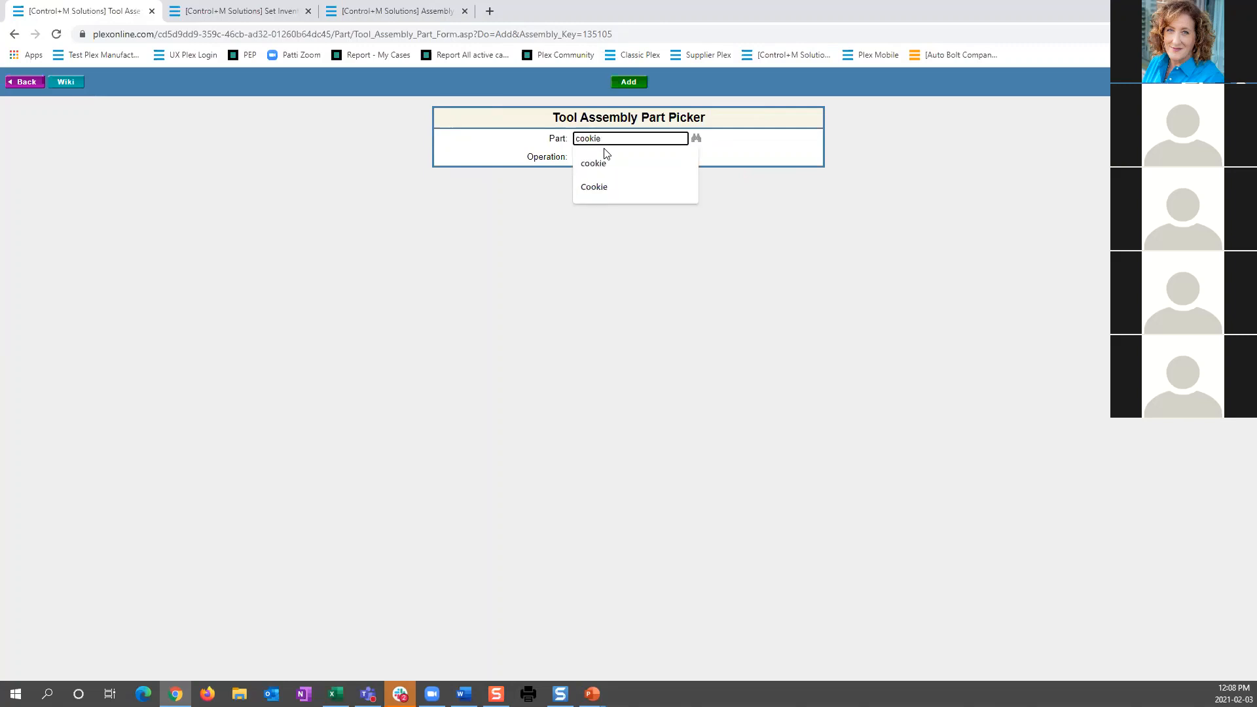
pyautogui.click(695, 138)
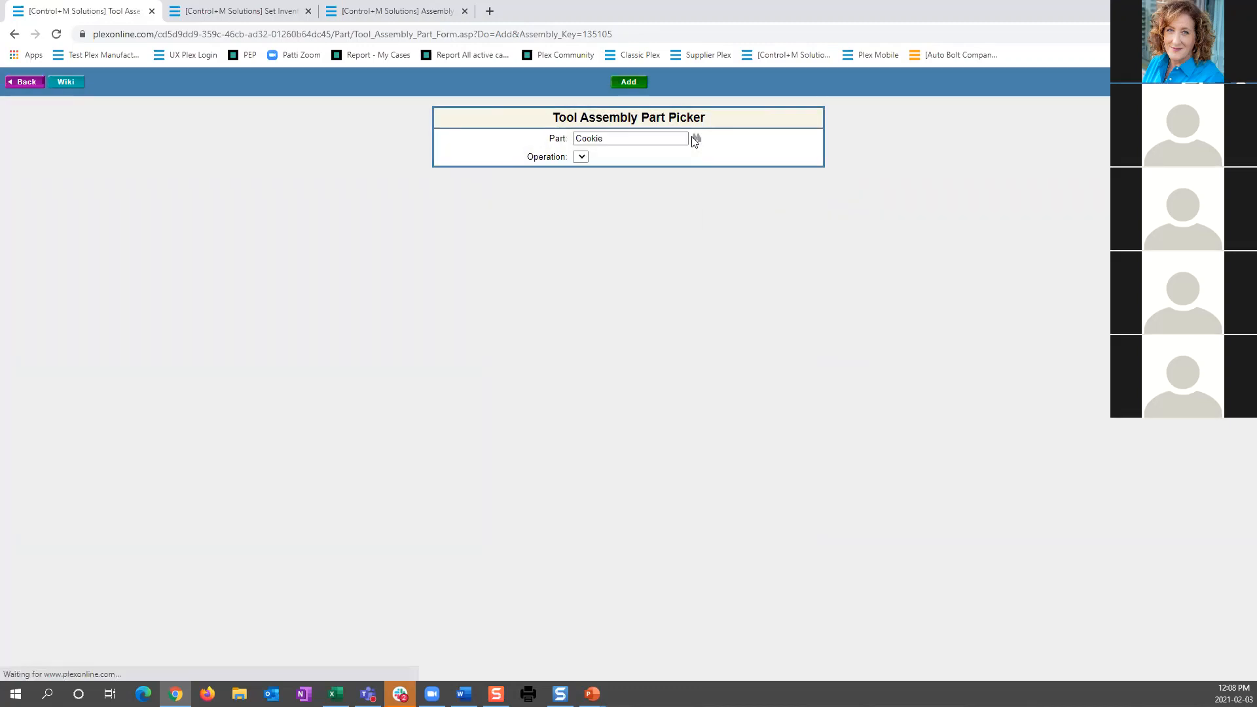
pyautogui.click(632, 158)
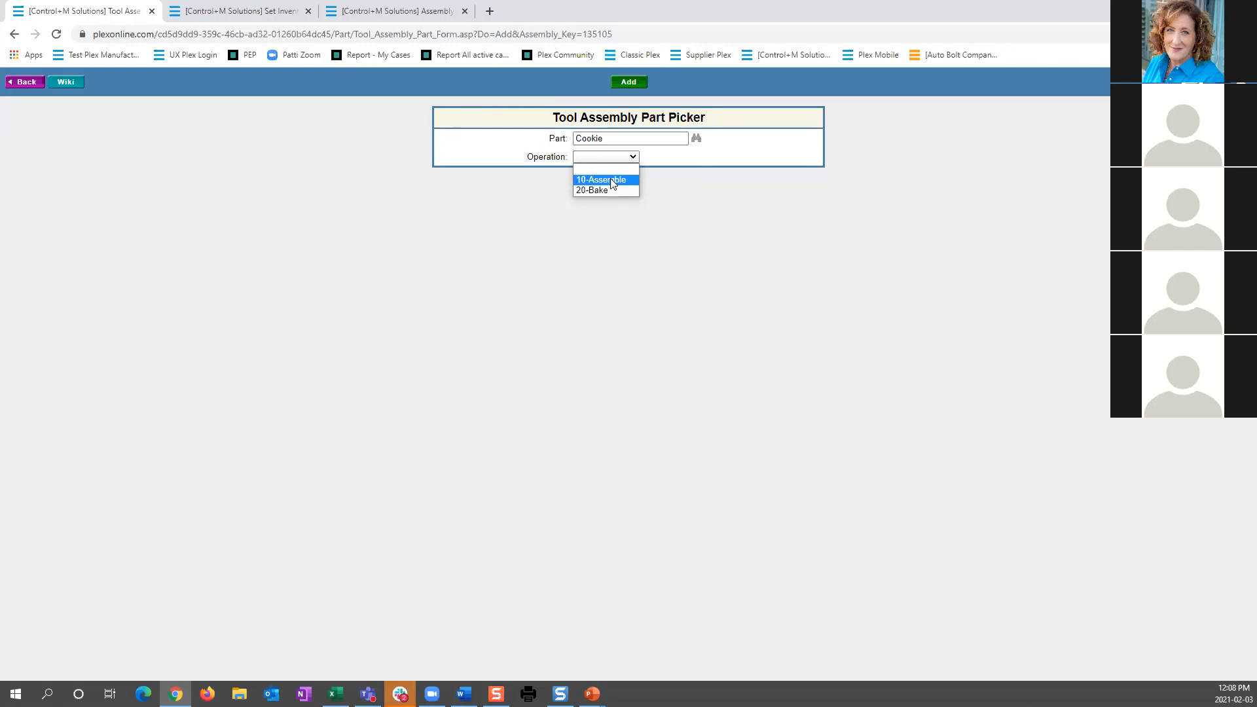
pyautogui.click(630, 82)
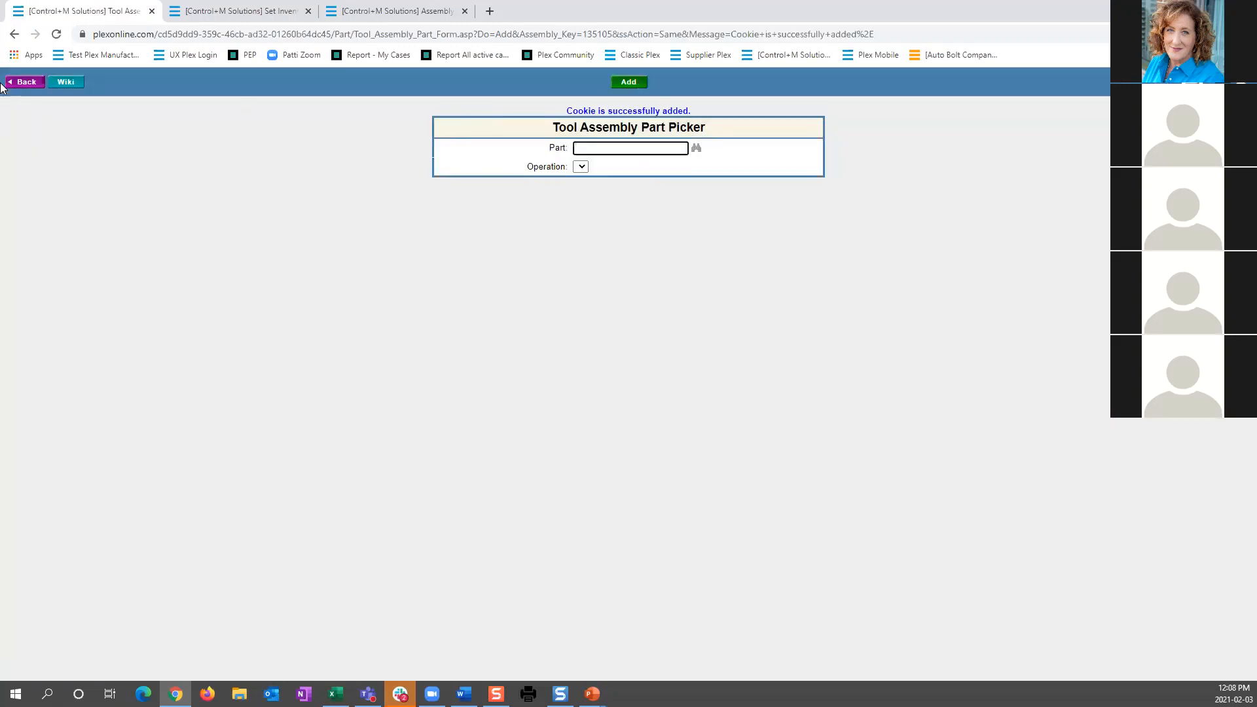
pyautogui.click(13, 85)
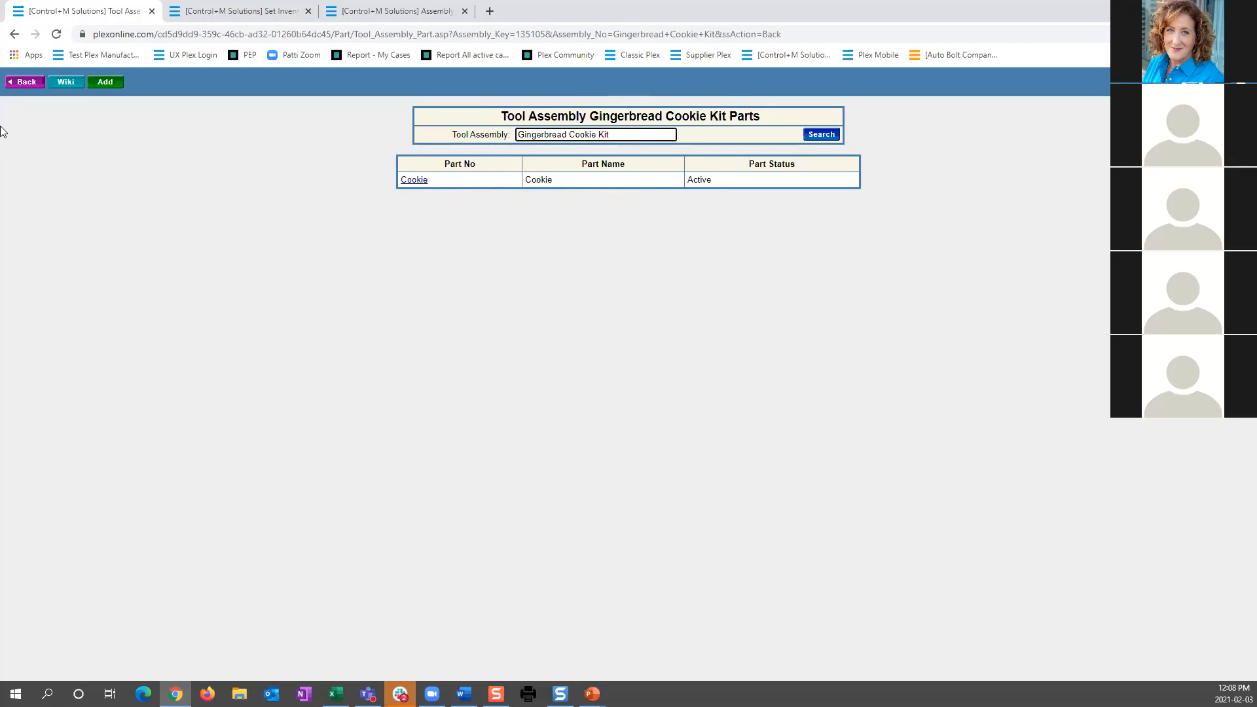
pyautogui.click(13, 84)
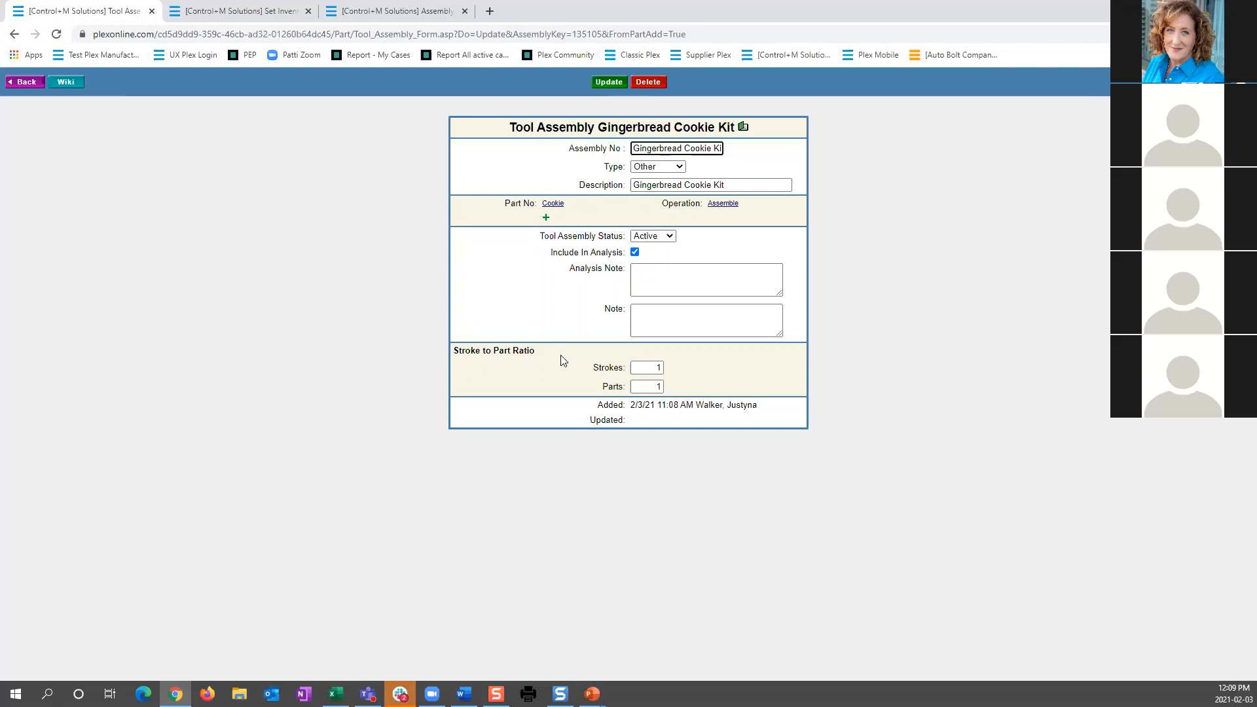
# - Set the stroke to part ratio to 1 stroke and 1 part, and update the tool assembly
pyautogui.doubleClick(650, 367)
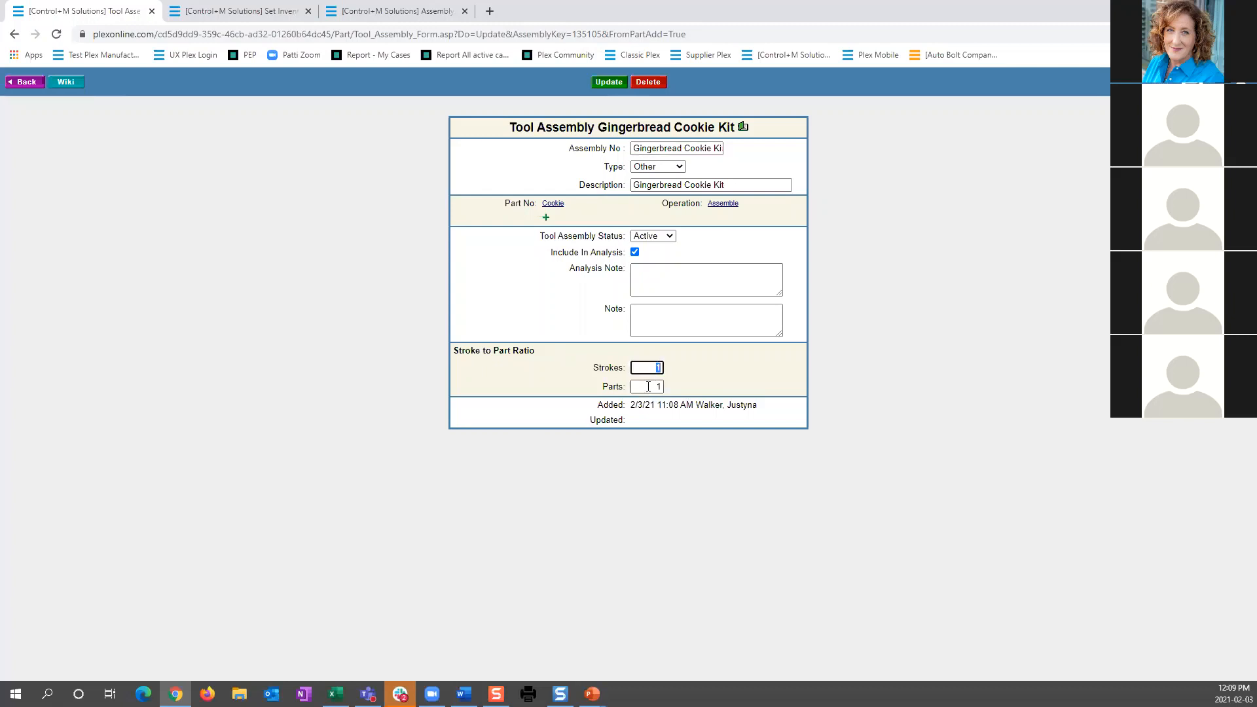
pyautogui.doubleClick(648, 387)
pyautogui.write('2')
pyautogui.click(789, 374)
pyautogui.doubleClick(658, 387)
pyautogui.write('1')
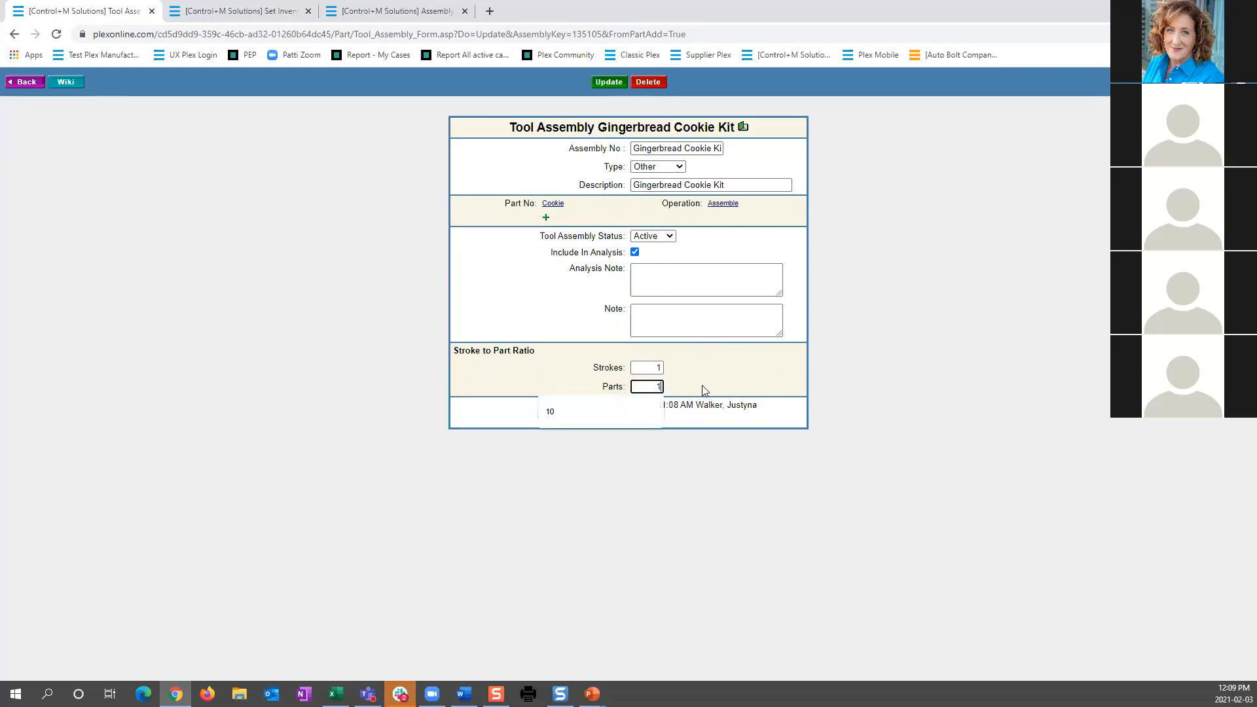
pyautogui.click(703, 390)
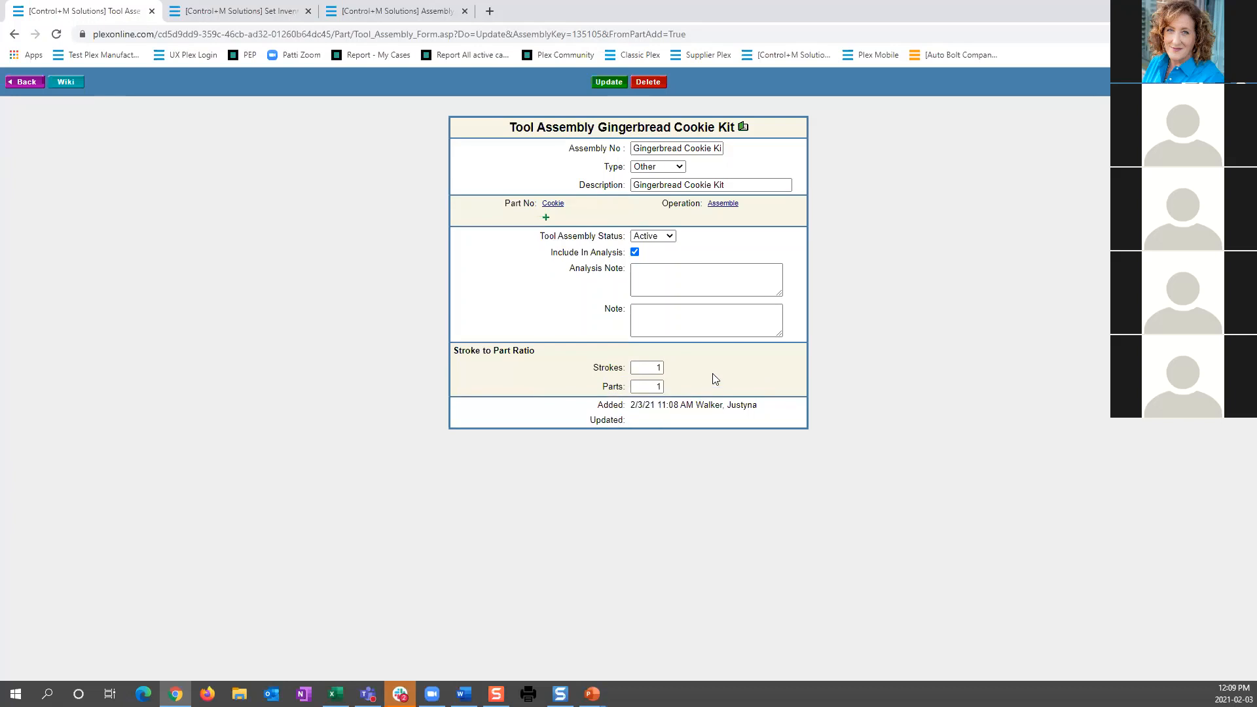
pyautogui.click(603, 87)
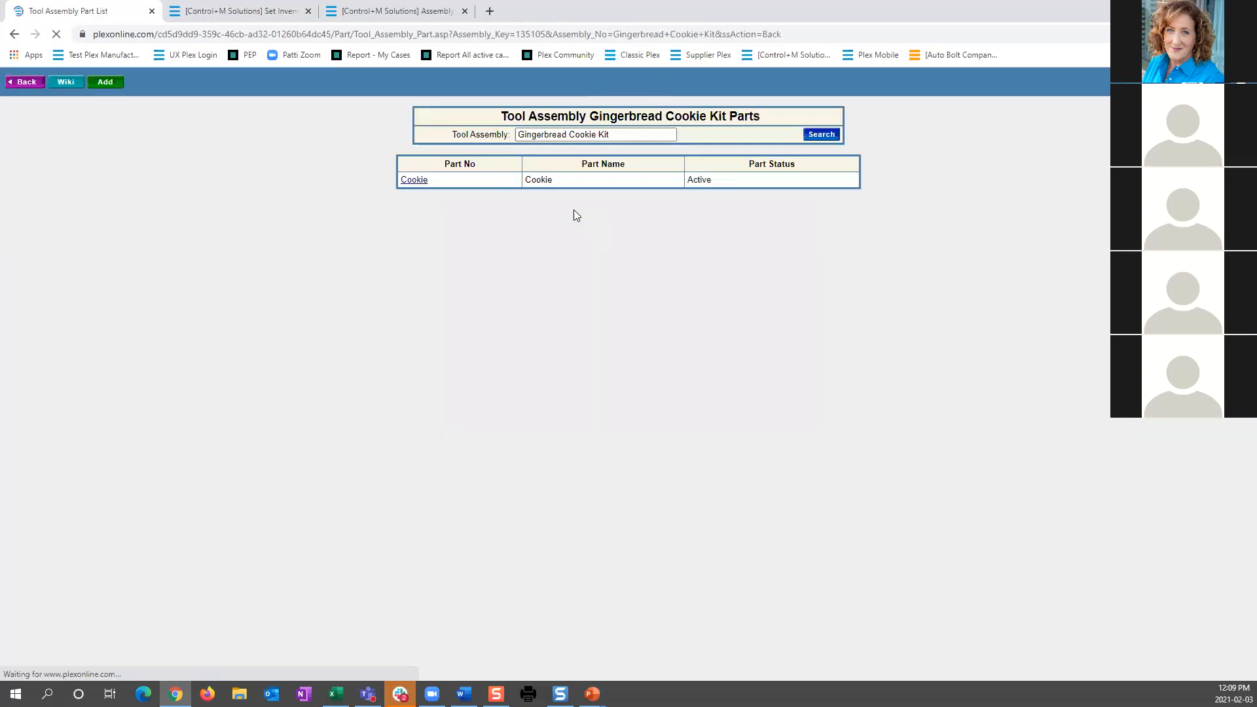
# - Search the tool assemblies for part number cookie and switch to the PowerPoint slide on assemblies and tool sets
pyautogui.click(24, 82)
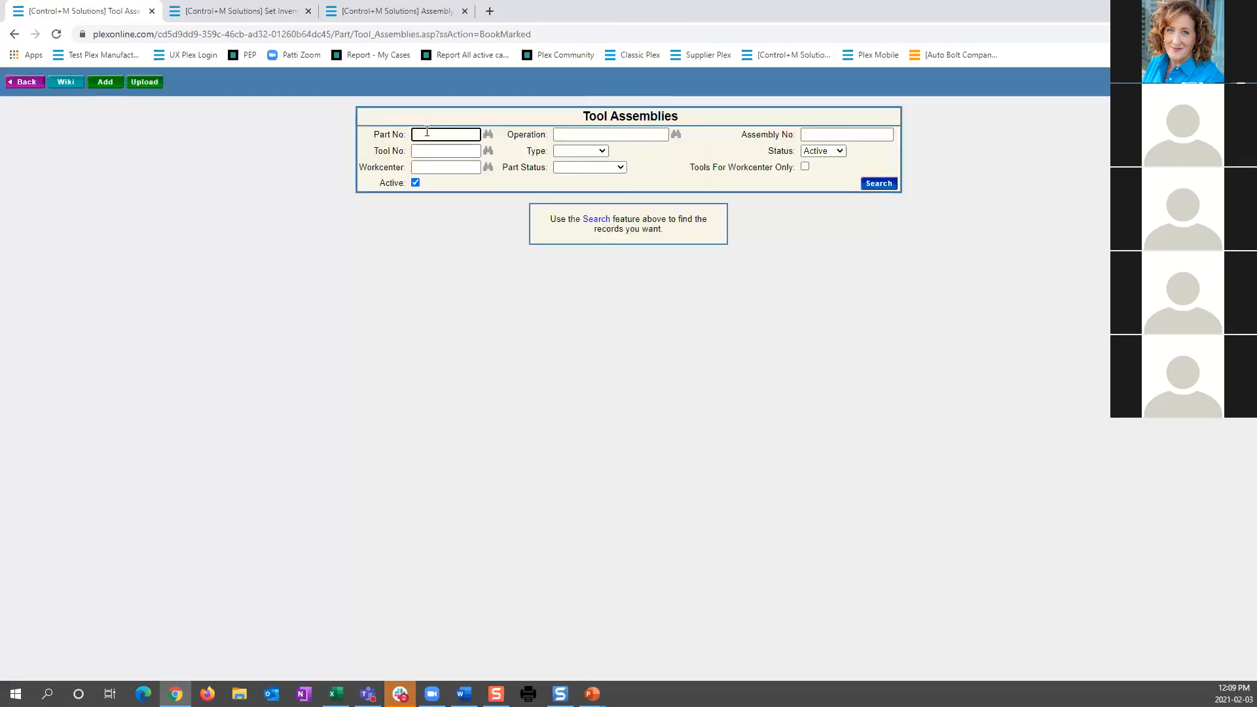
pyautogui.write('cookie')
pyautogui.click(885, 183)
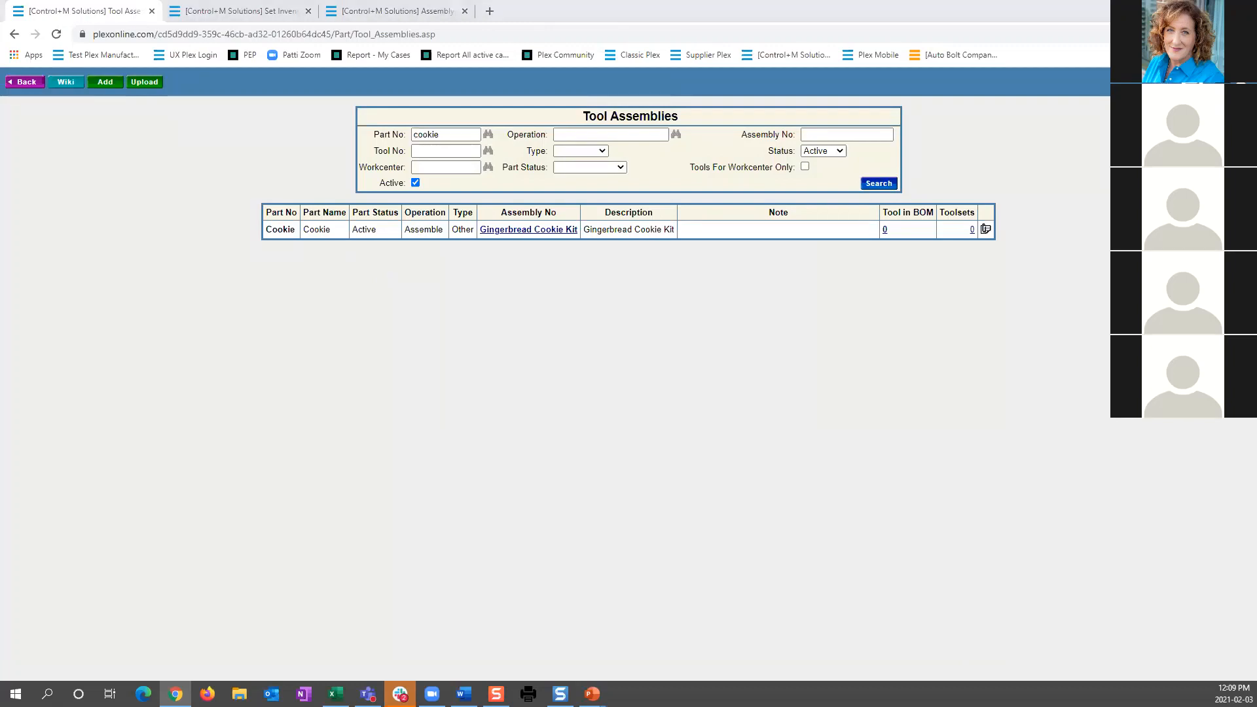
pyautogui.hotkey('alt', 'Tab')
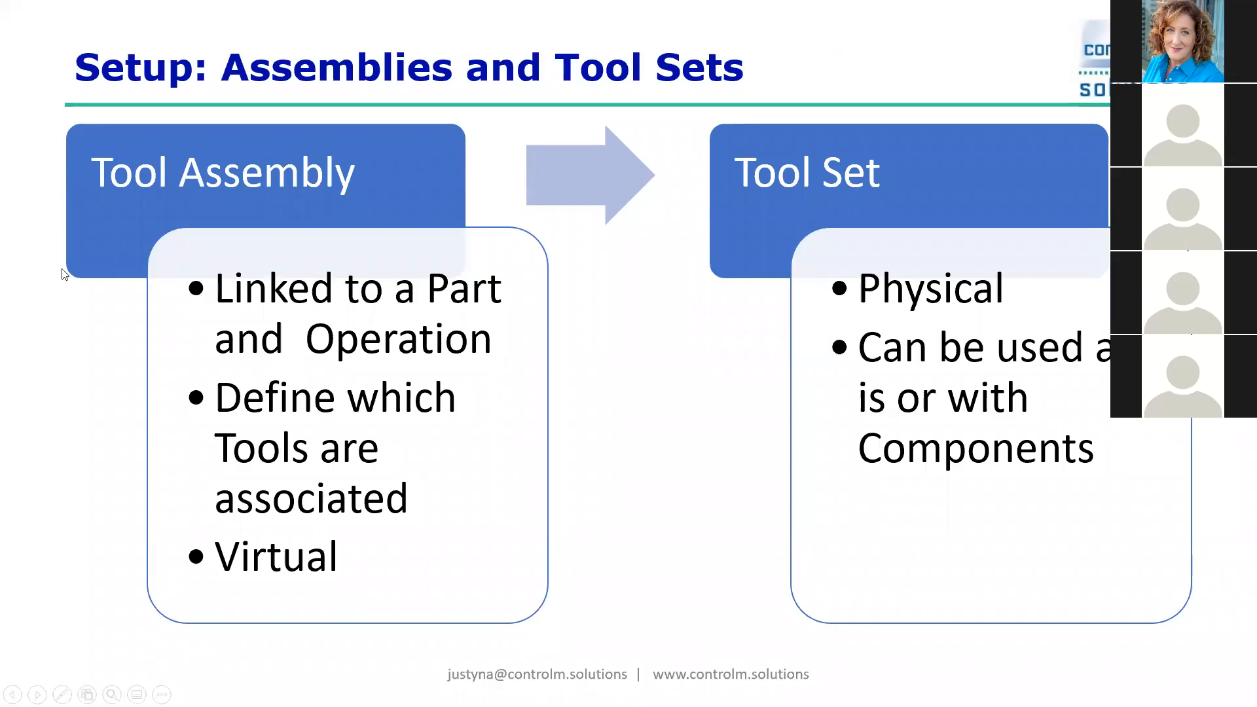
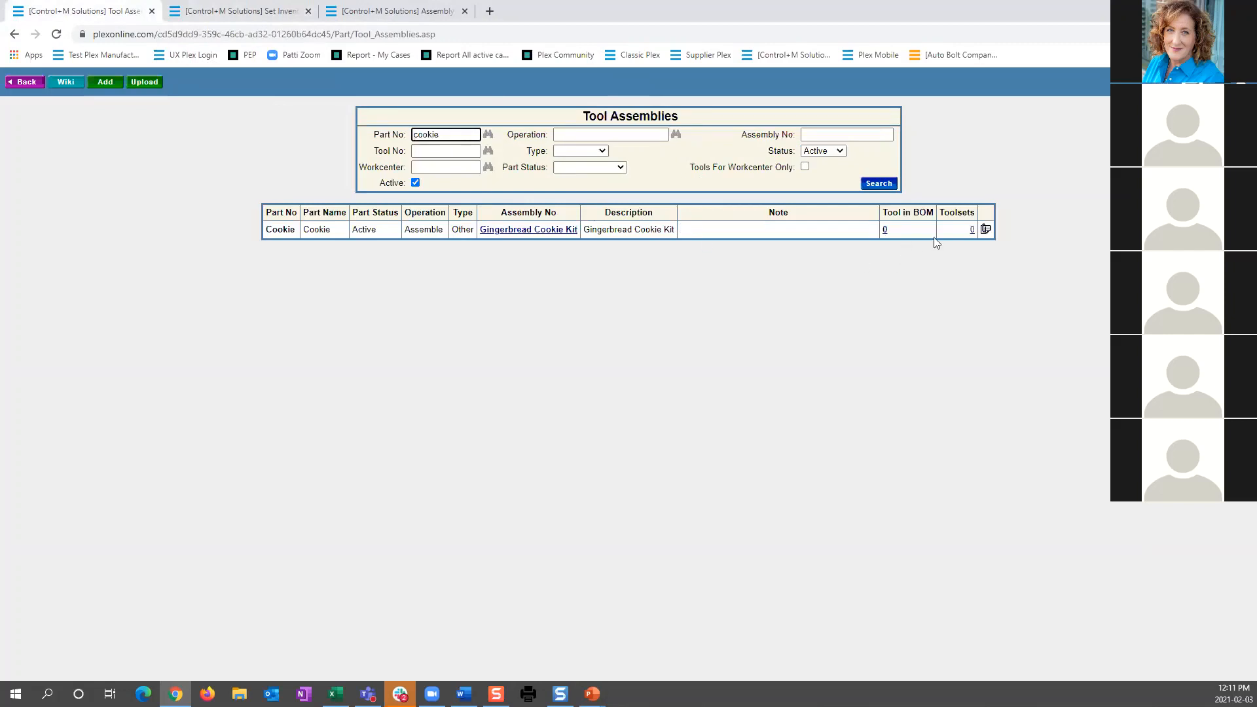
# - Start a new tool set for the Gingerbread Cookie Kit assembly with part number Cookie and set number Gingerbread Cookie Kit-001
pyautogui.click(972, 230)
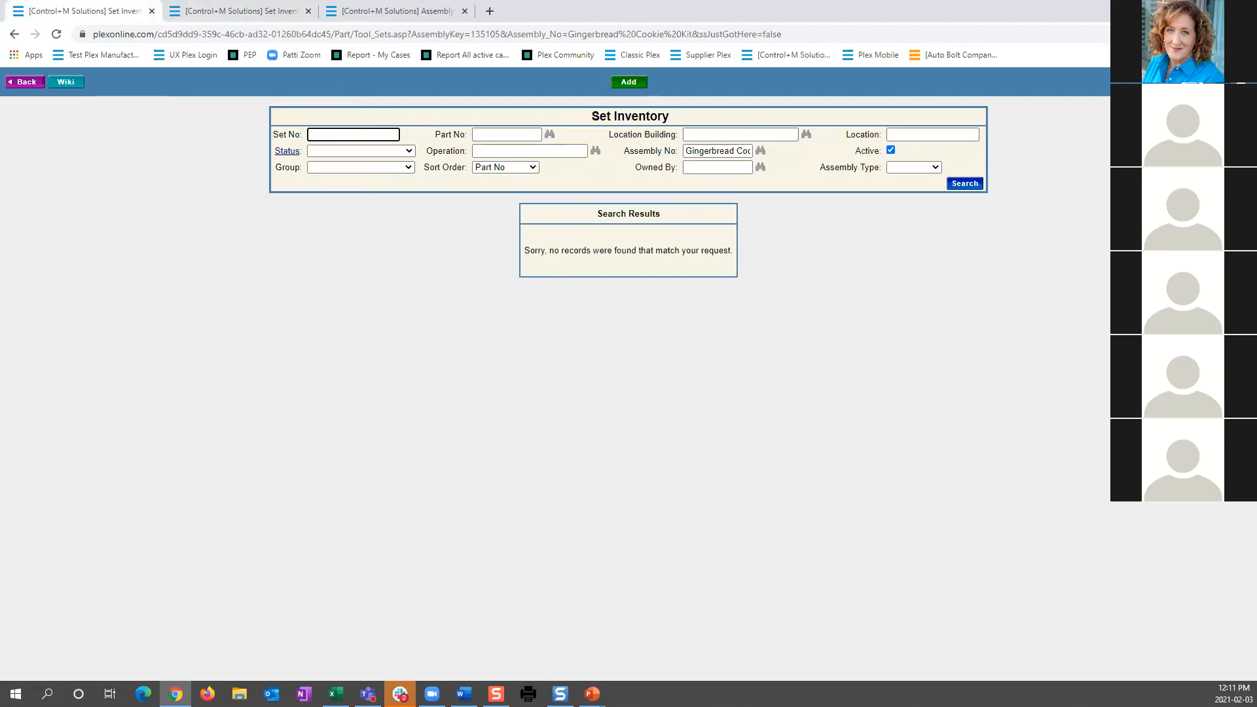
pyautogui.click(629, 85)
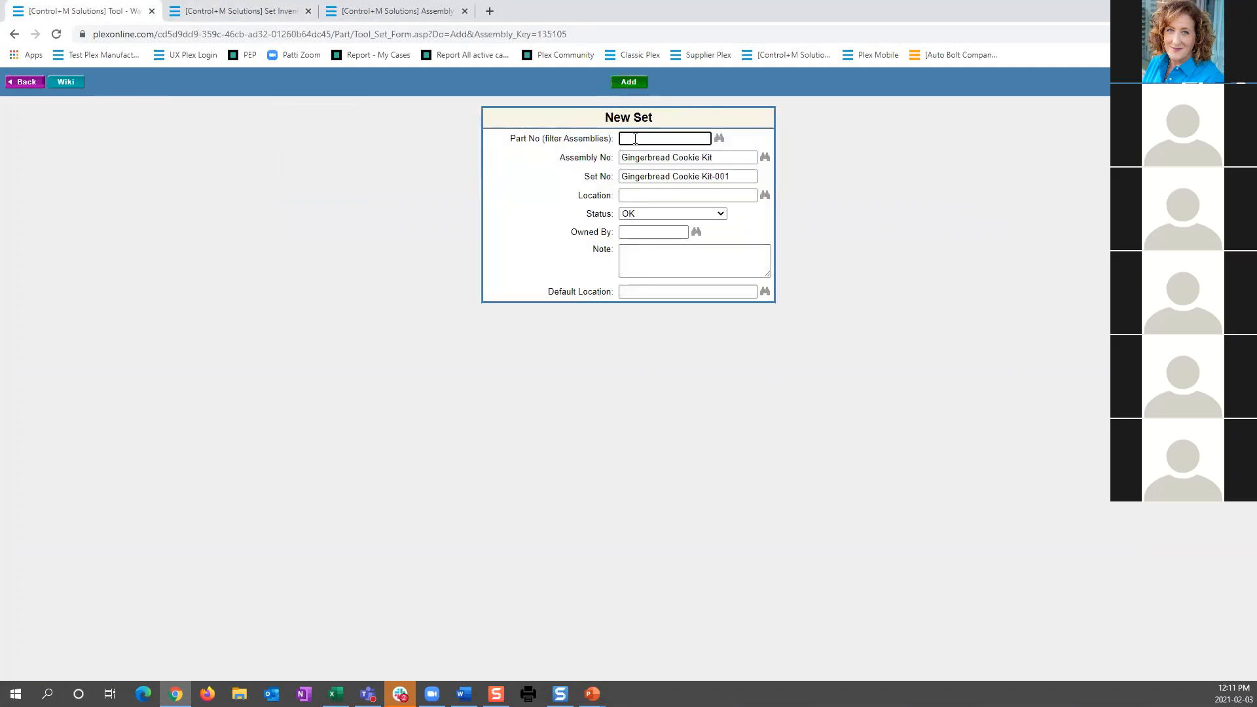
pyautogui.write('coo')
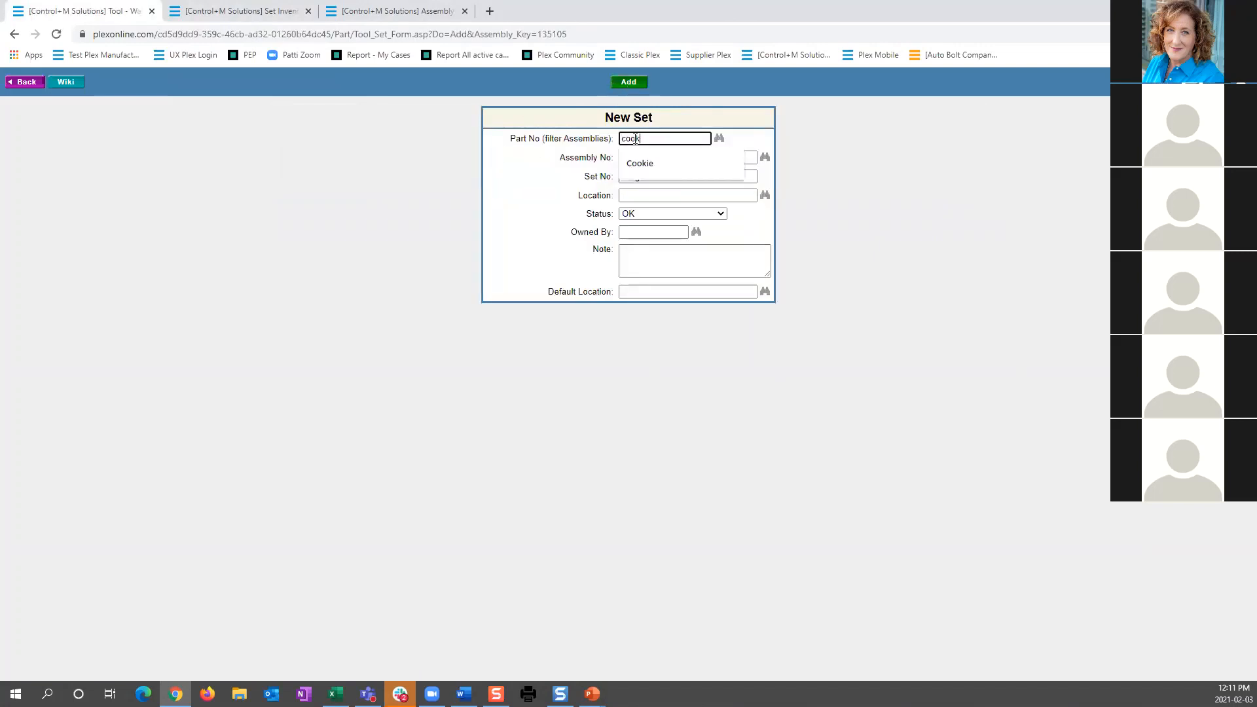
pyautogui.write('k')
pyautogui.press('Tab')
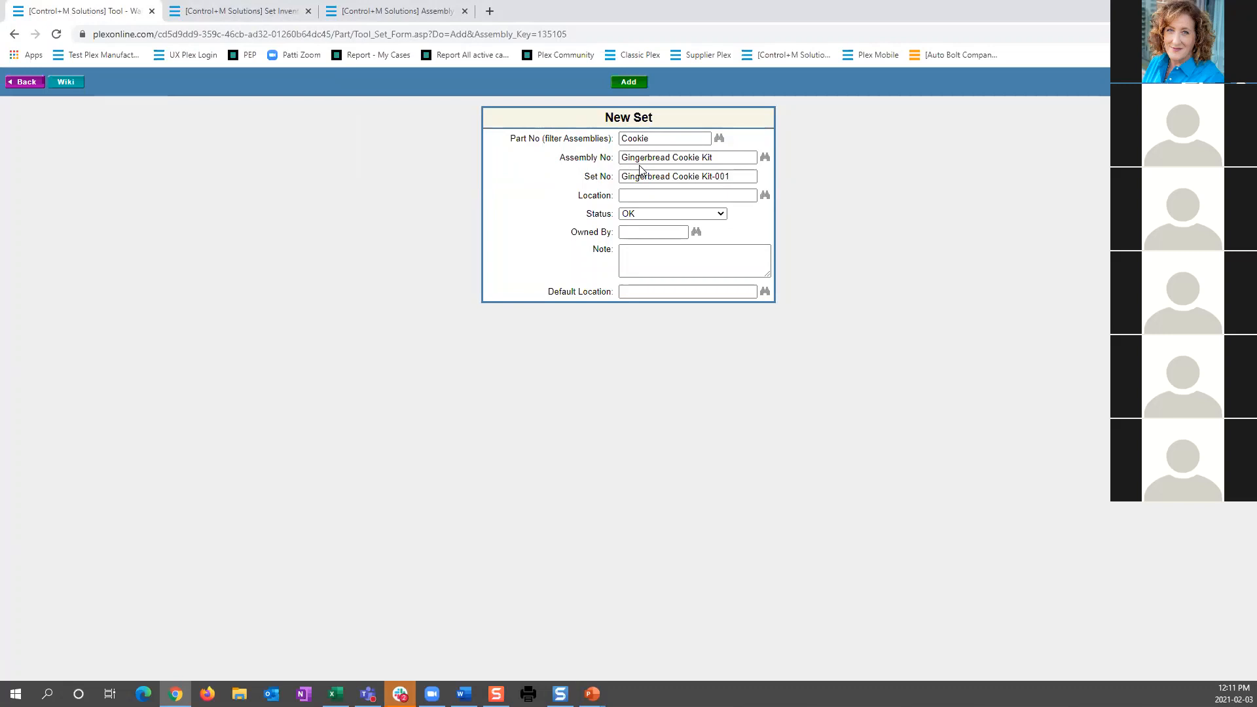
pyautogui.click(722, 157)
pyautogui.click(738, 177)
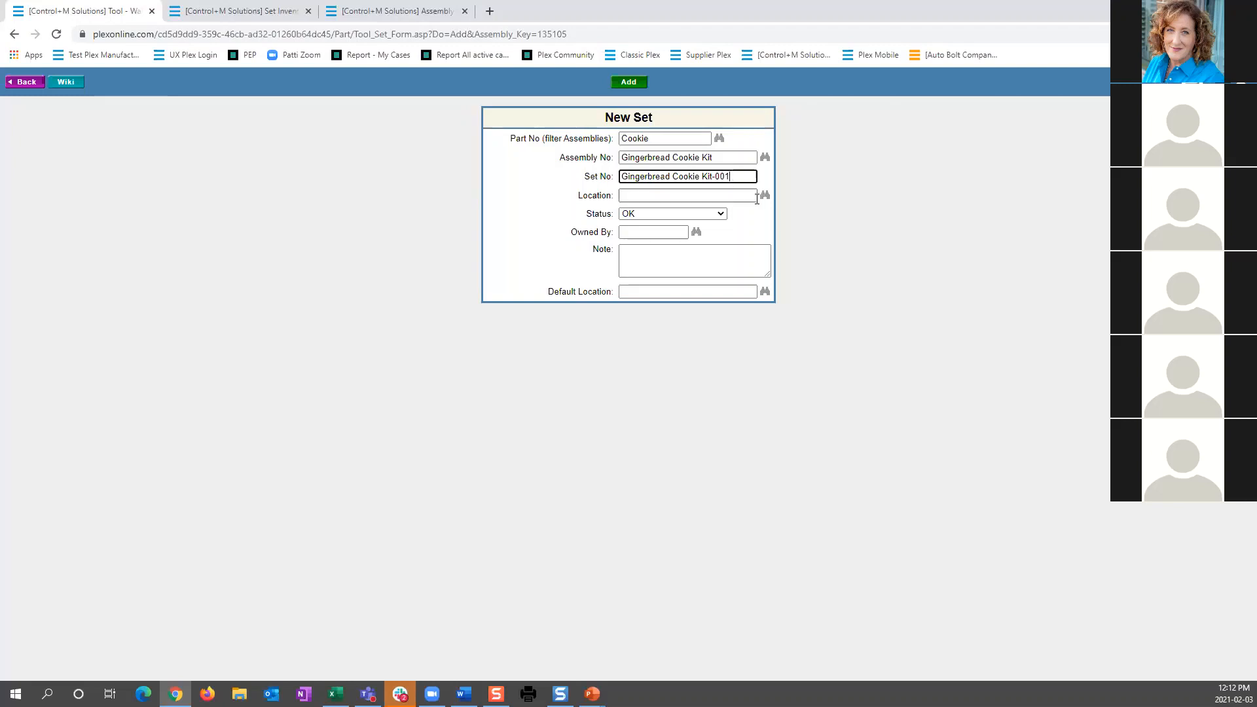
# - Give the new set location Kitchen Counter, status OK and owner Control+M Solutions, and add it
pyautogui.click(752, 196)
pyautogui.click(722, 215)
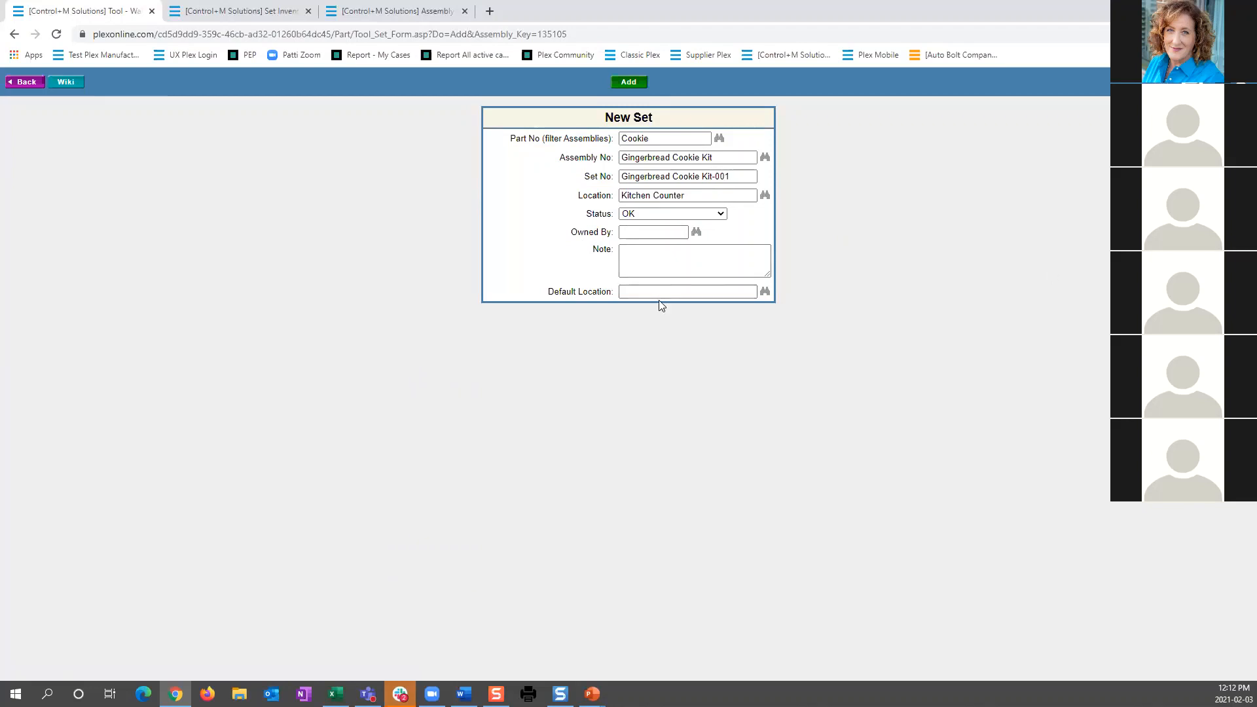
pyautogui.click(656, 233)
pyautogui.click(696, 232)
pyautogui.click(772, 171)
pyautogui.click(636, 83)
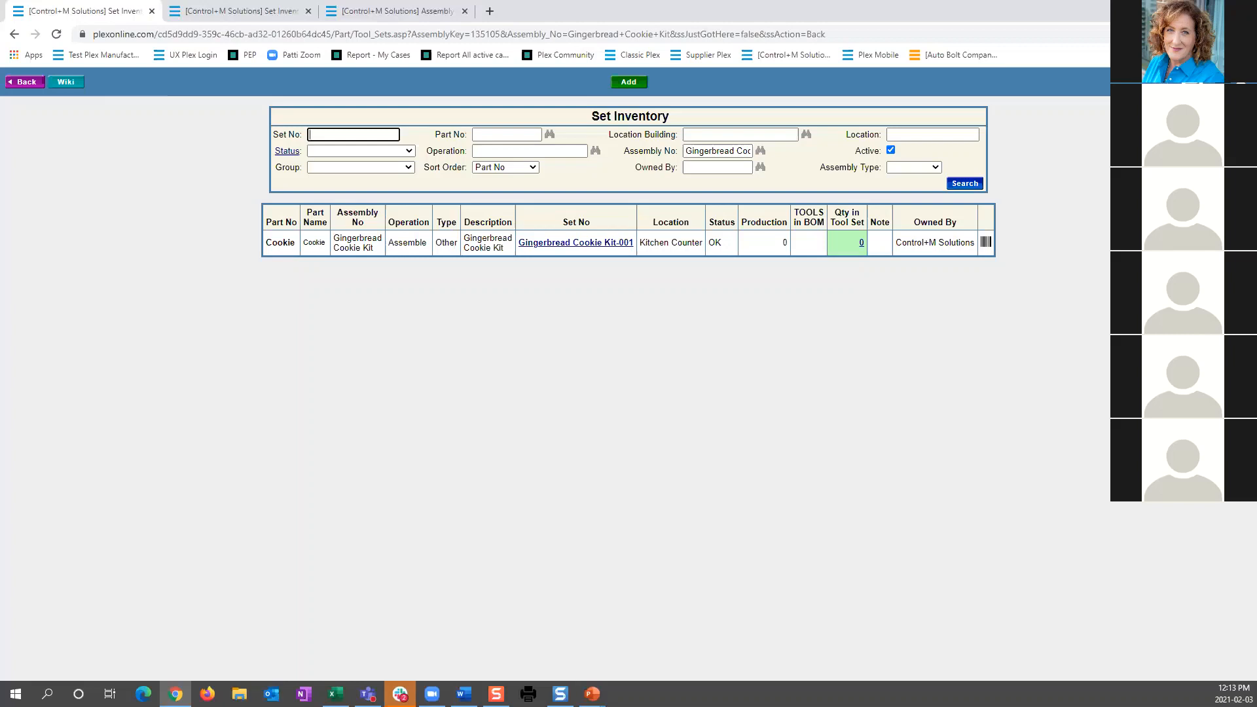
# - View the bill of materials of set Gingerbread Cookie Kit-001, return to the set inventory and switch to the PowerPoint presentation
pyautogui.click(862, 245)
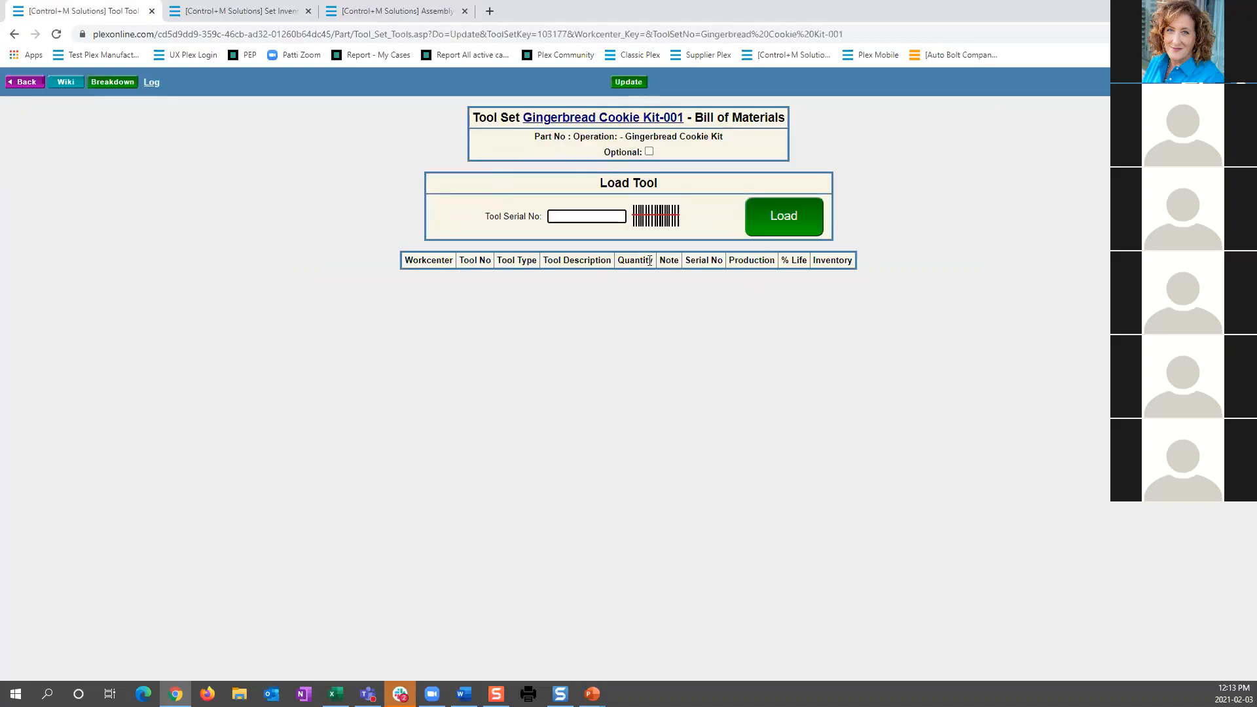
pyautogui.click(26, 82)
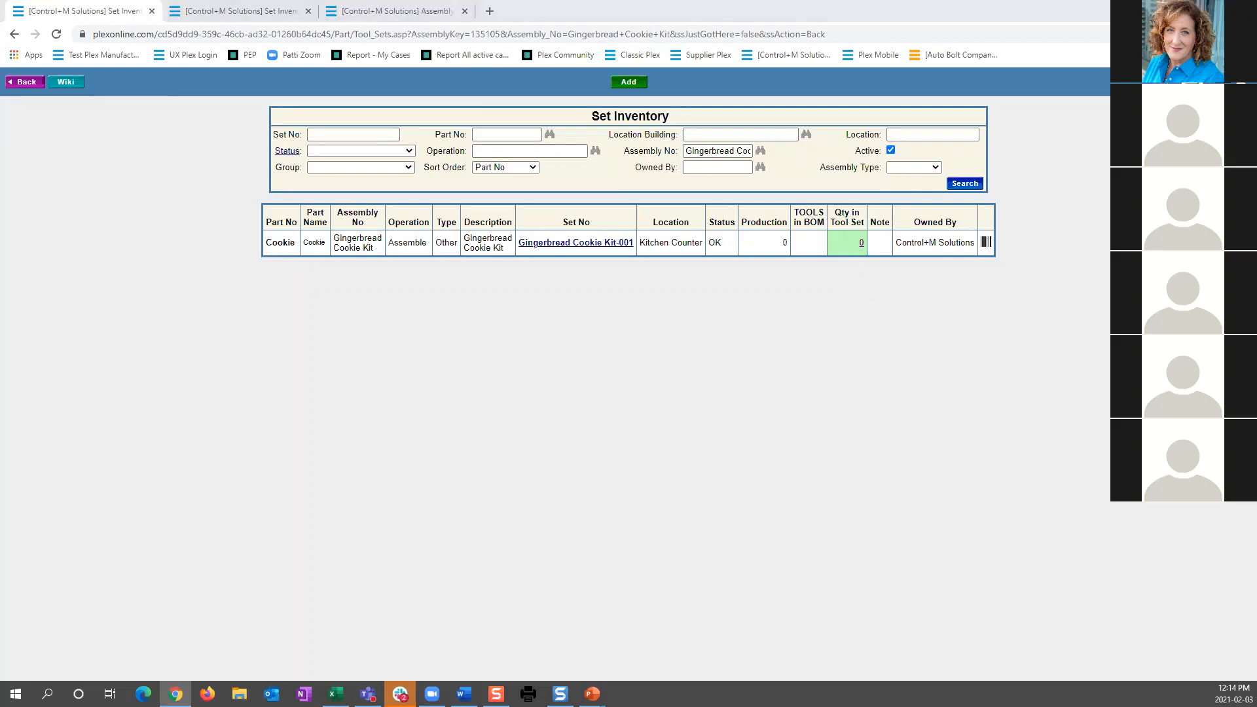
pyautogui.hotkey('alt', 'Tab')
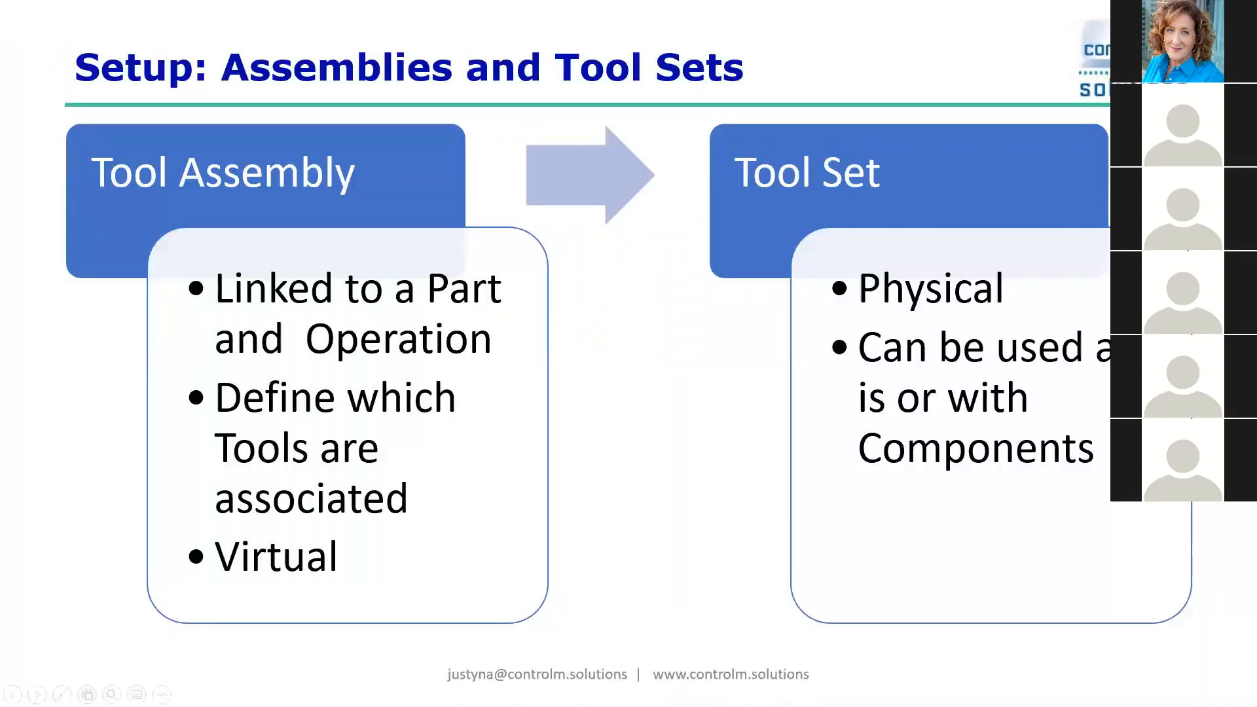
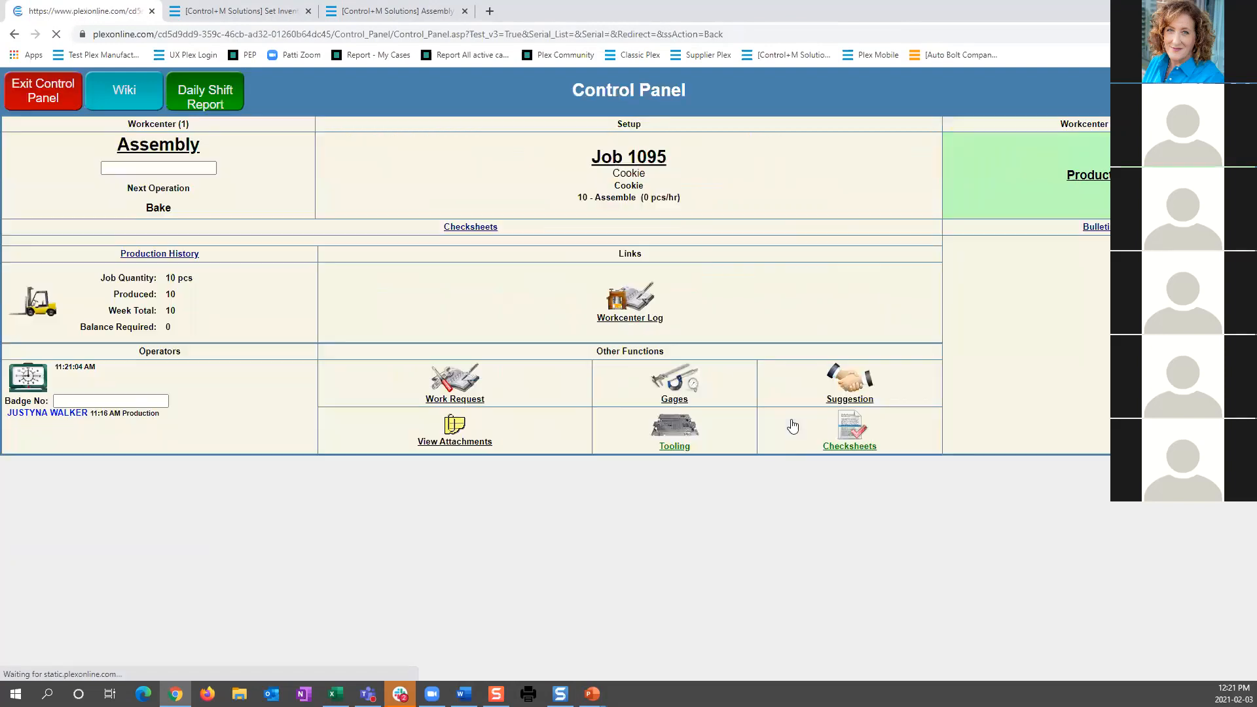
# - Open the tooling page for the Assembly workcenter from its control panel
pyautogui.click(673, 445)
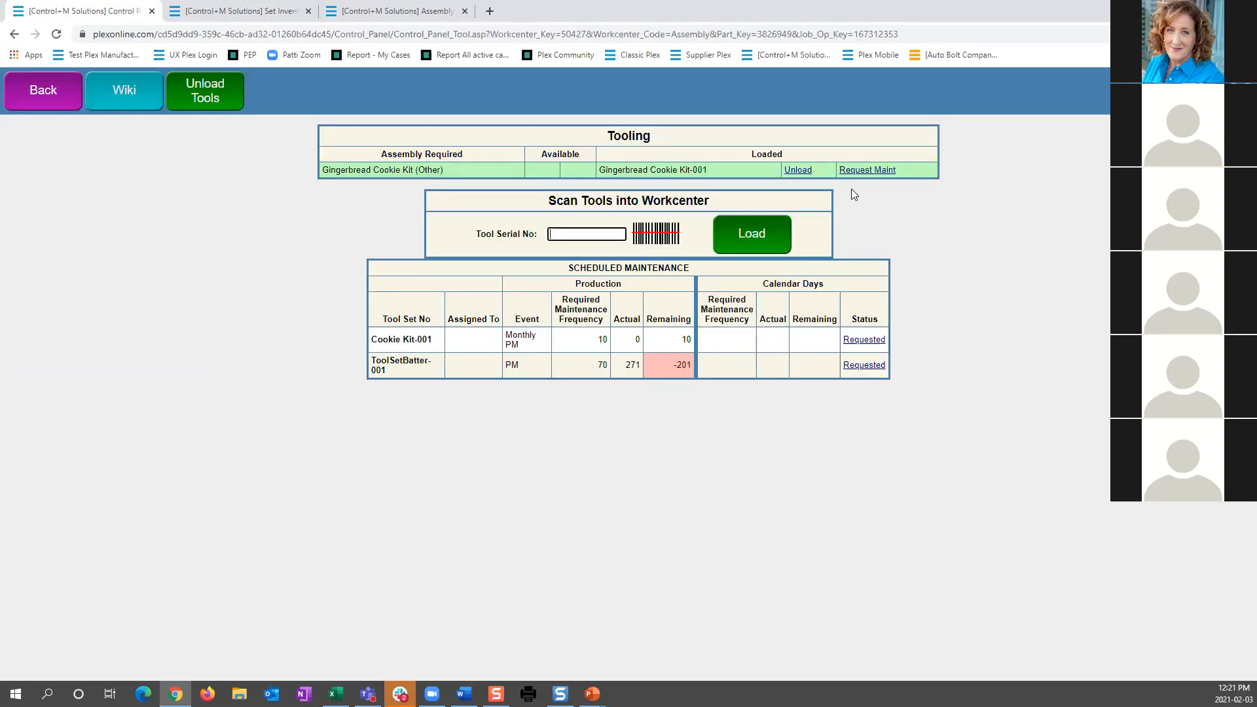
# - Start a maintenance request for Gingerbread Cookie Kit-001 with event Random Event and problem description "Cutter snapped in half"
pyautogui.click(857, 172)
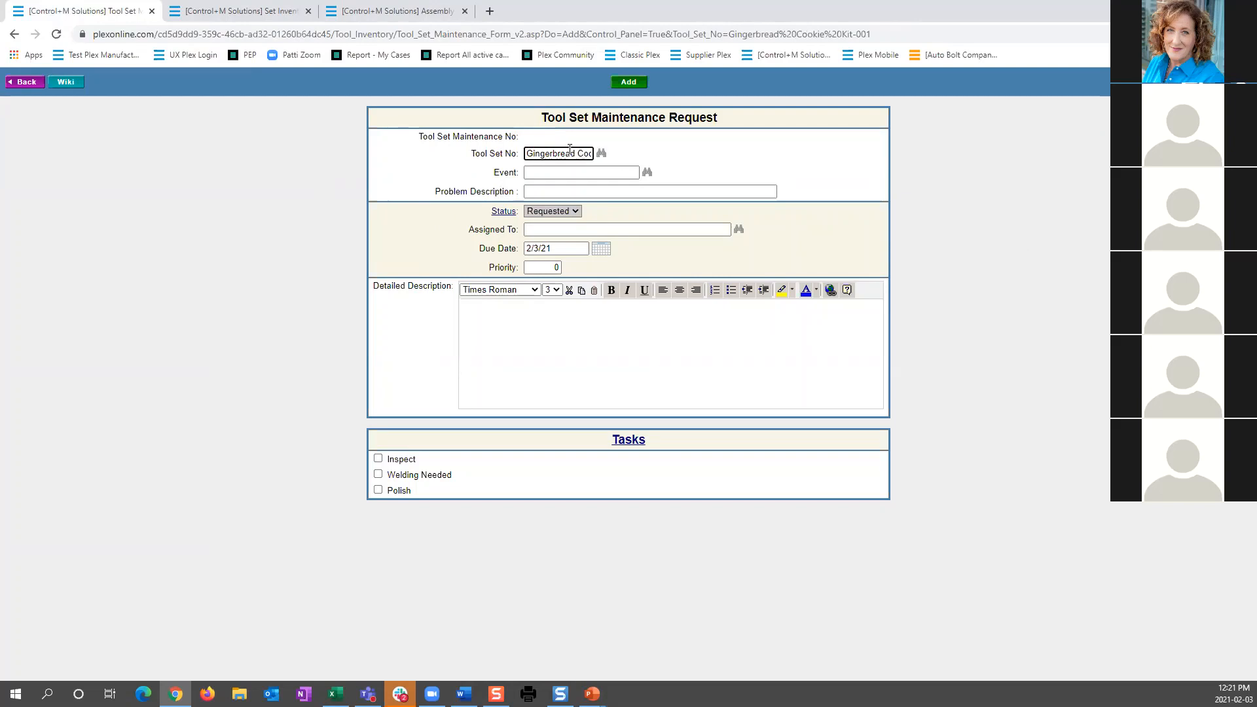
pyautogui.click(647, 172)
pyautogui.moveTo(495, 173); pyautogui.dragTo(520, 177)
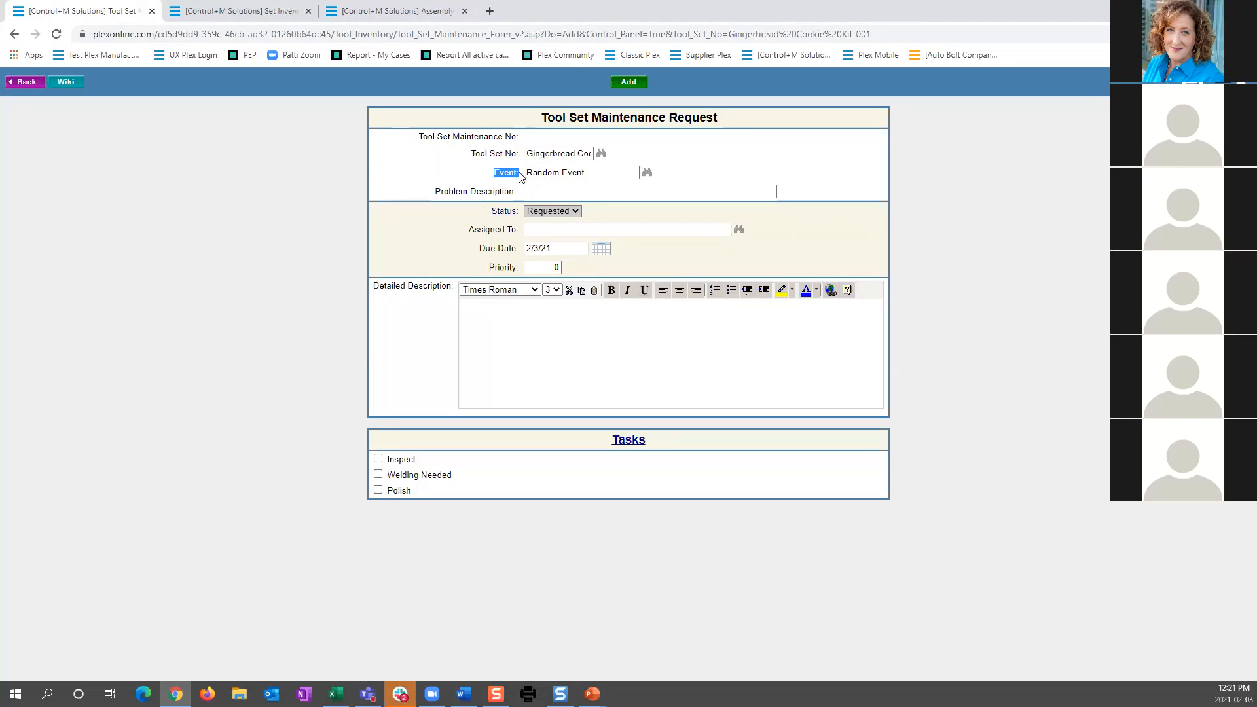
pyautogui.click(630, 190)
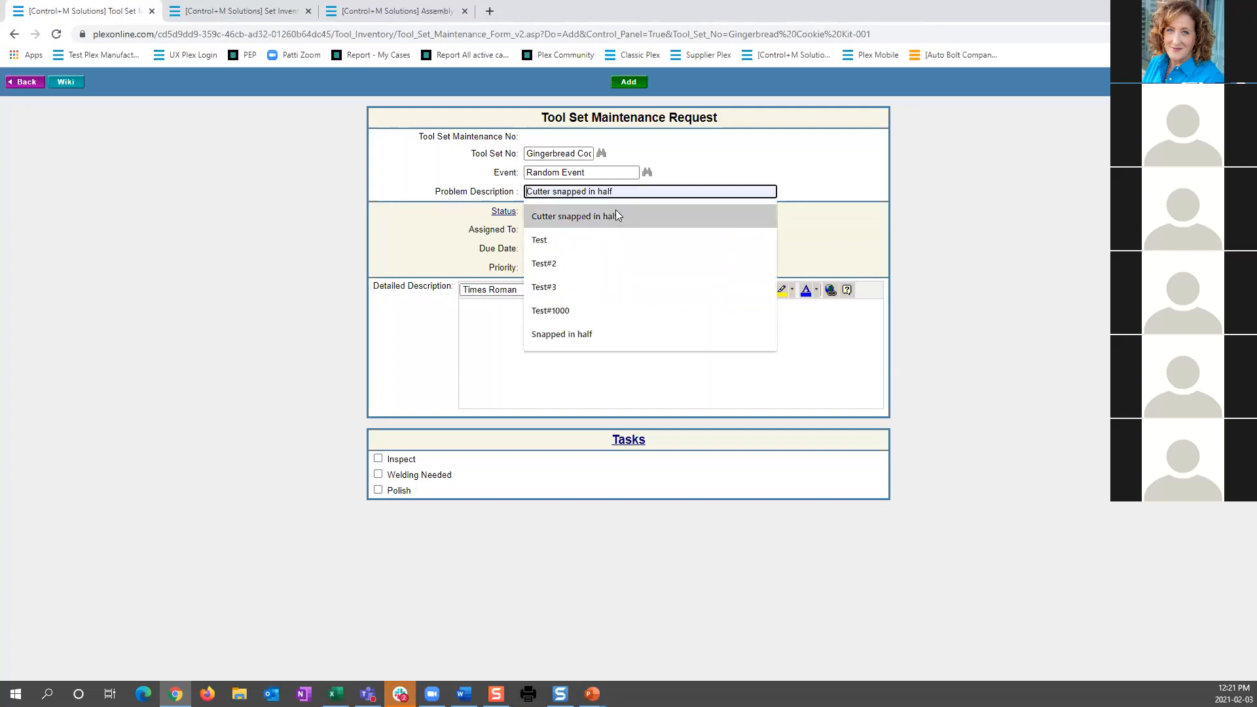
pyautogui.click(616, 210)
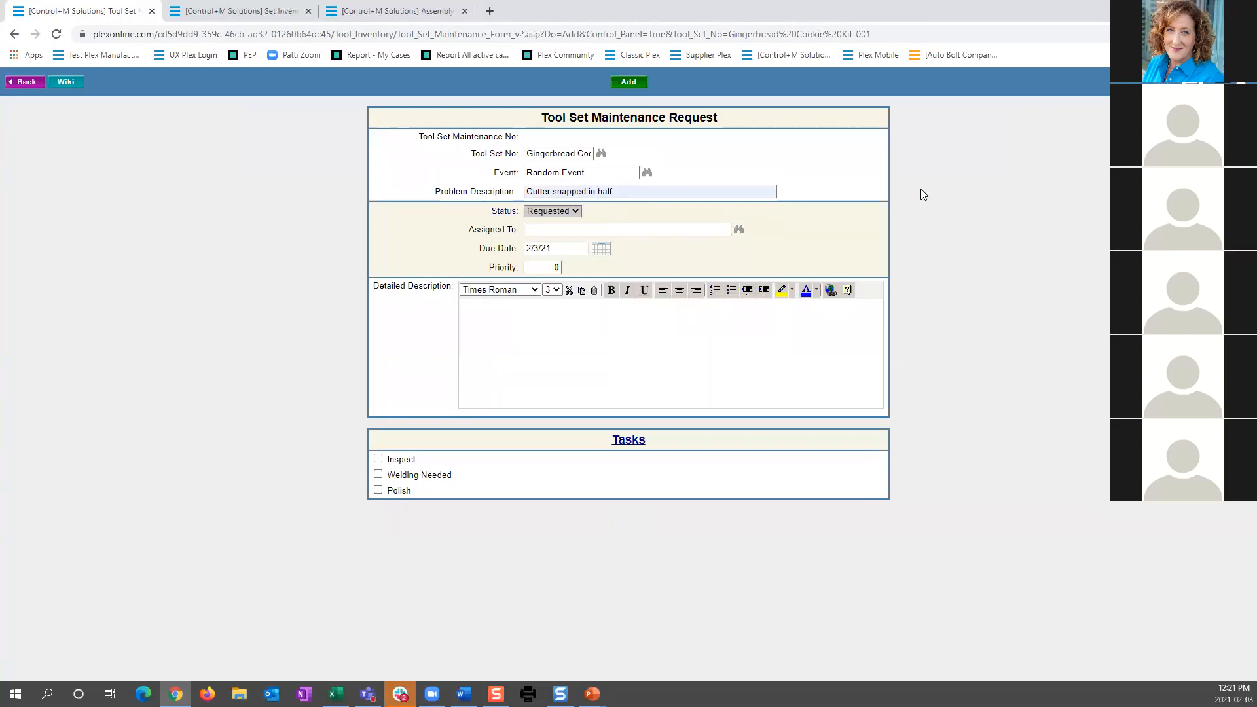
pyautogui.click(606, 229)
pyautogui.click(934, 164)
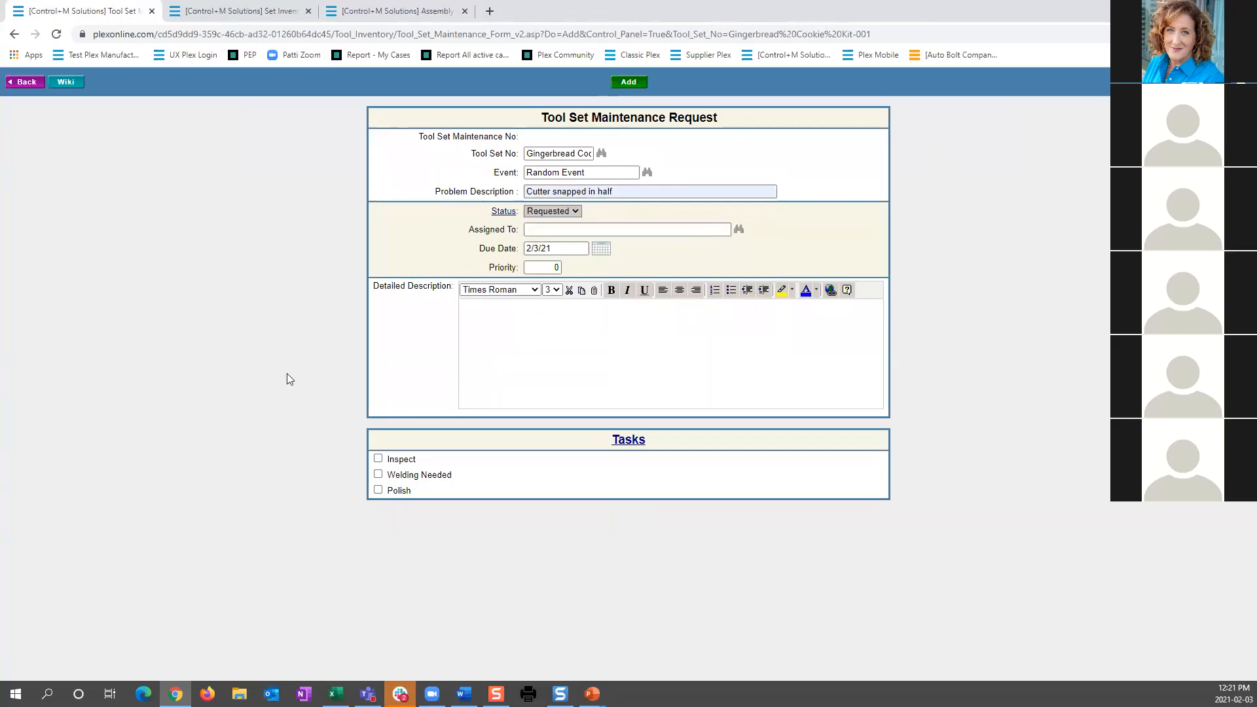
# - Enter the detailed description "Dropped it, stepped on it and needs inspected.", include the Inspect task and add the request
pyautogui.click(653, 225)
pyautogui.click(482, 313)
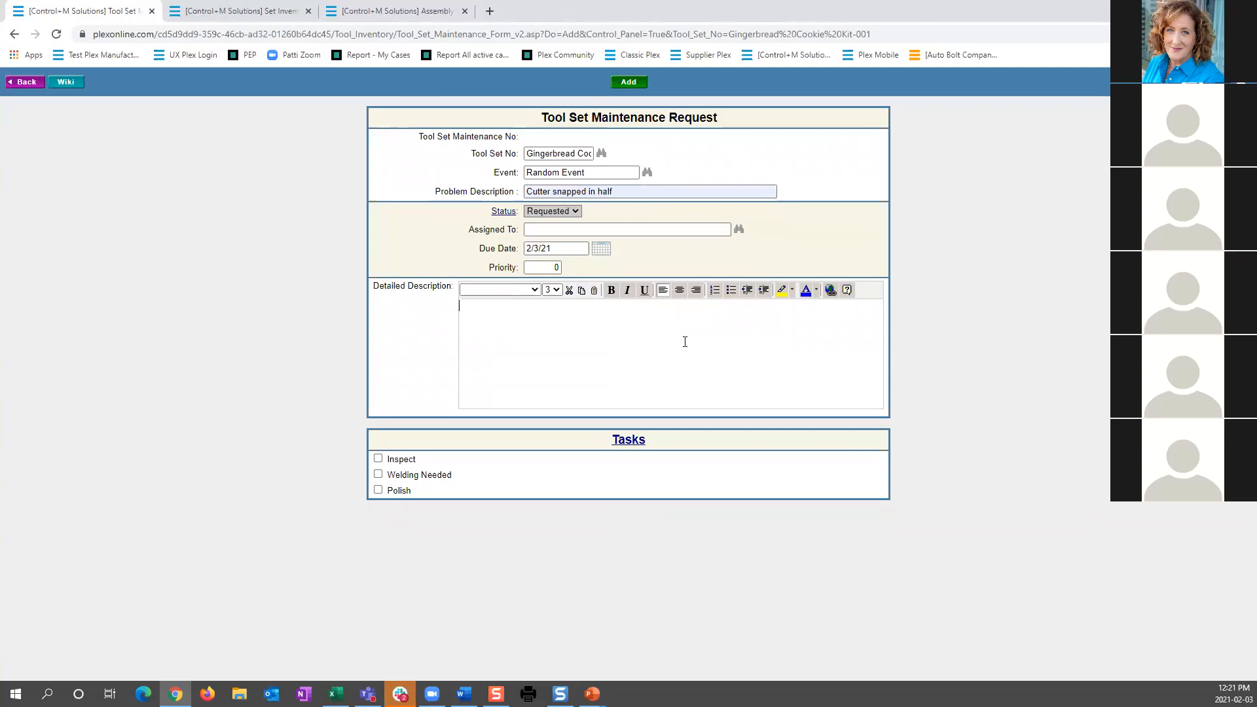
pyautogui.write('Dropped it, stepped on it a')
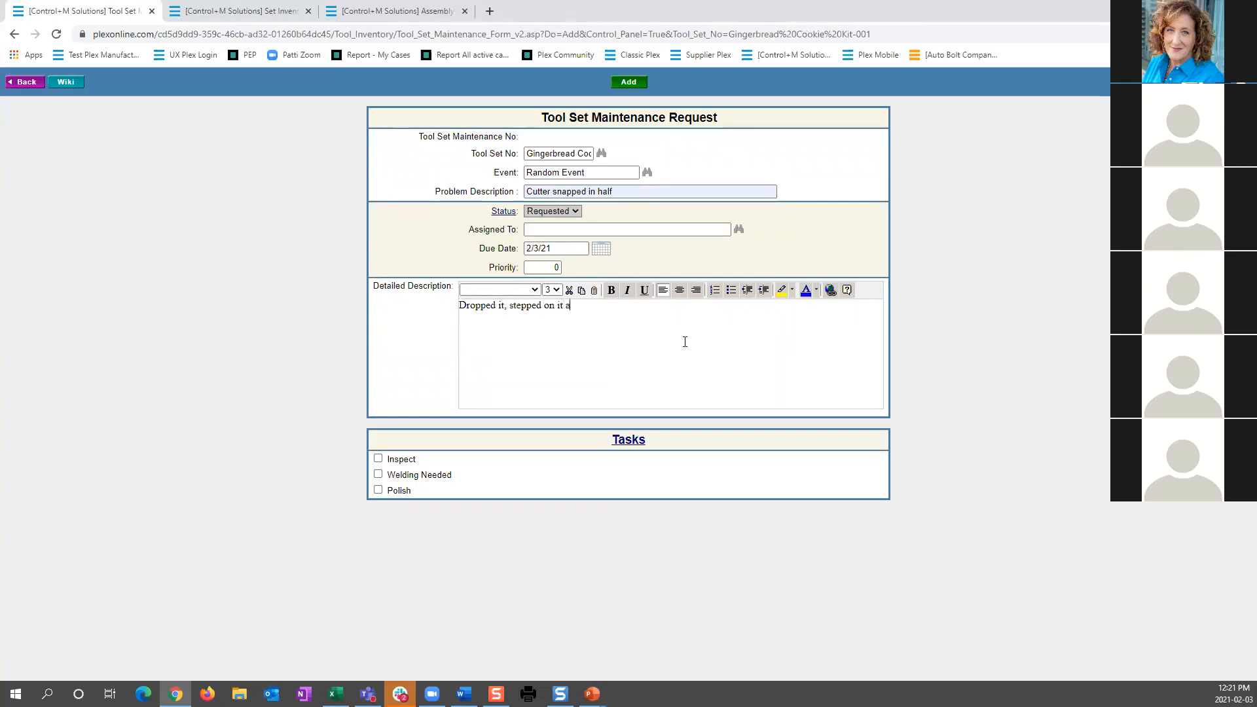
pyautogui.write('nd needs inspected.')
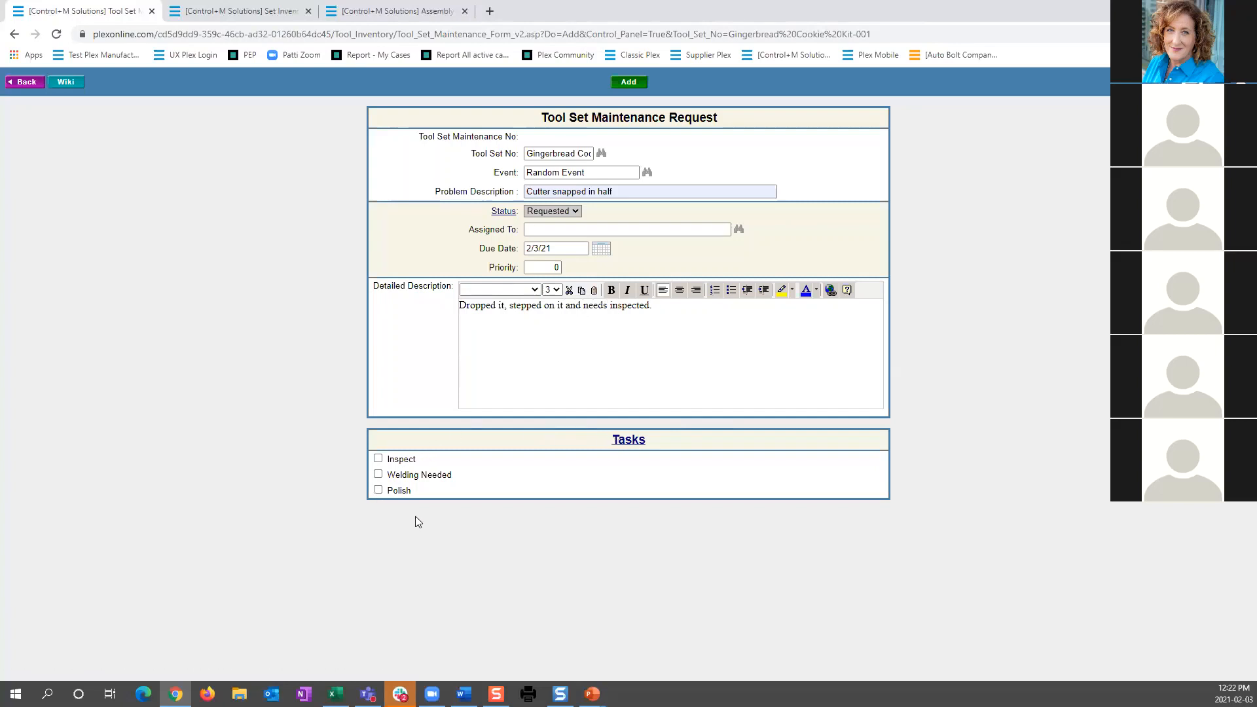
pyautogui.click(378, 460)
pyautogui.click(621, 82)
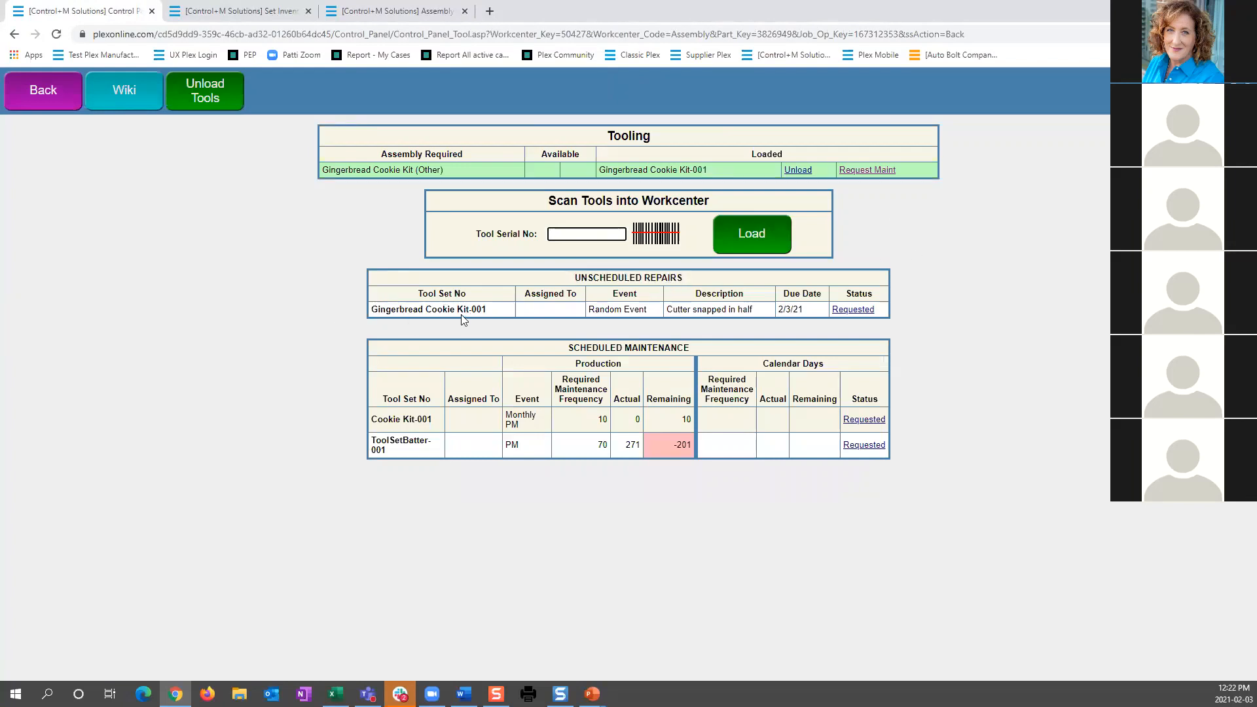
# - Open the unscheduled repair request of Gingerbread Cookie Kit-001 and return to the workcenter's tooling page
pyautogui.click(851, 309)
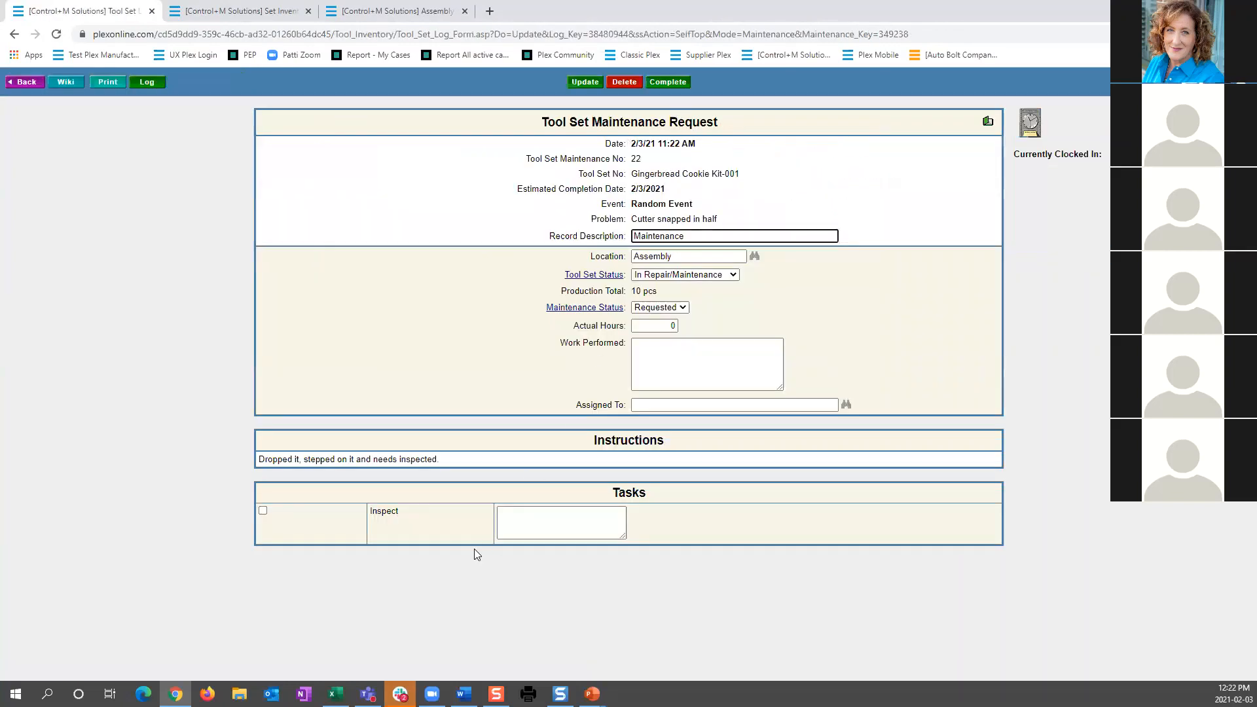
pyautogui.click(18, 82)
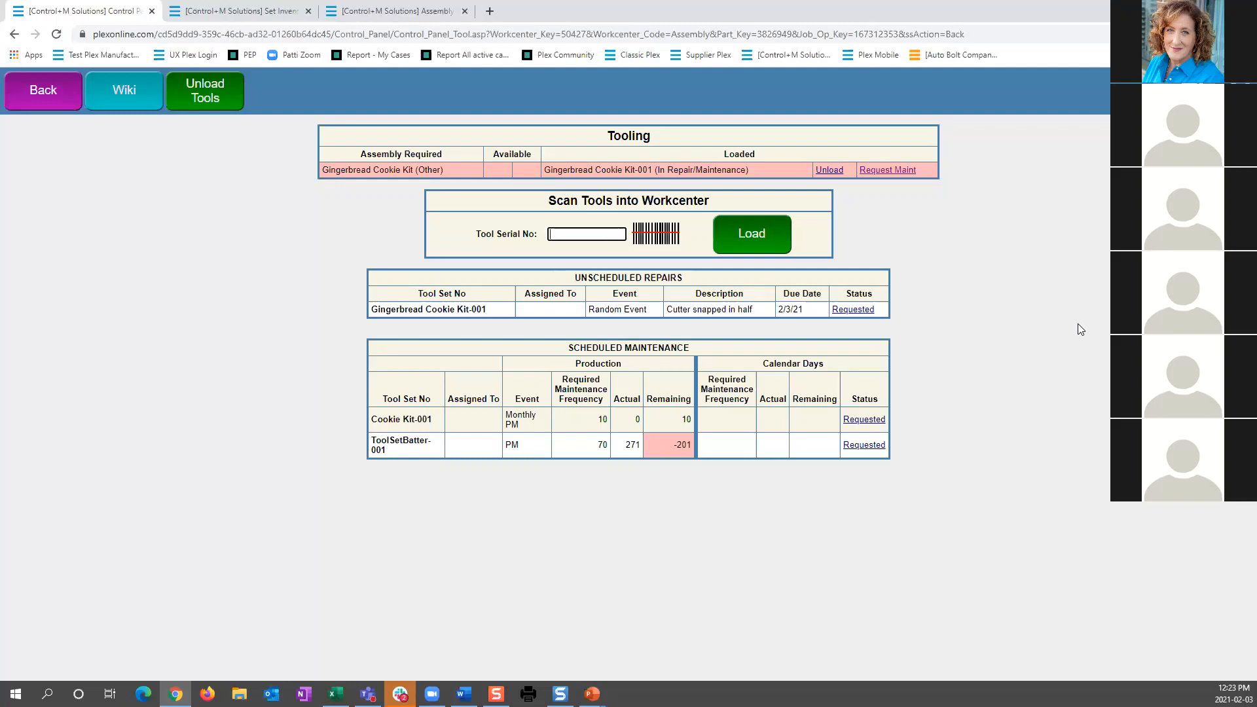
# - Reopen the Gingerbread Cookie Kit-001 repair request and set its tool set status to OK and maintenance status to Completed
pyautogui.click(855, 310)
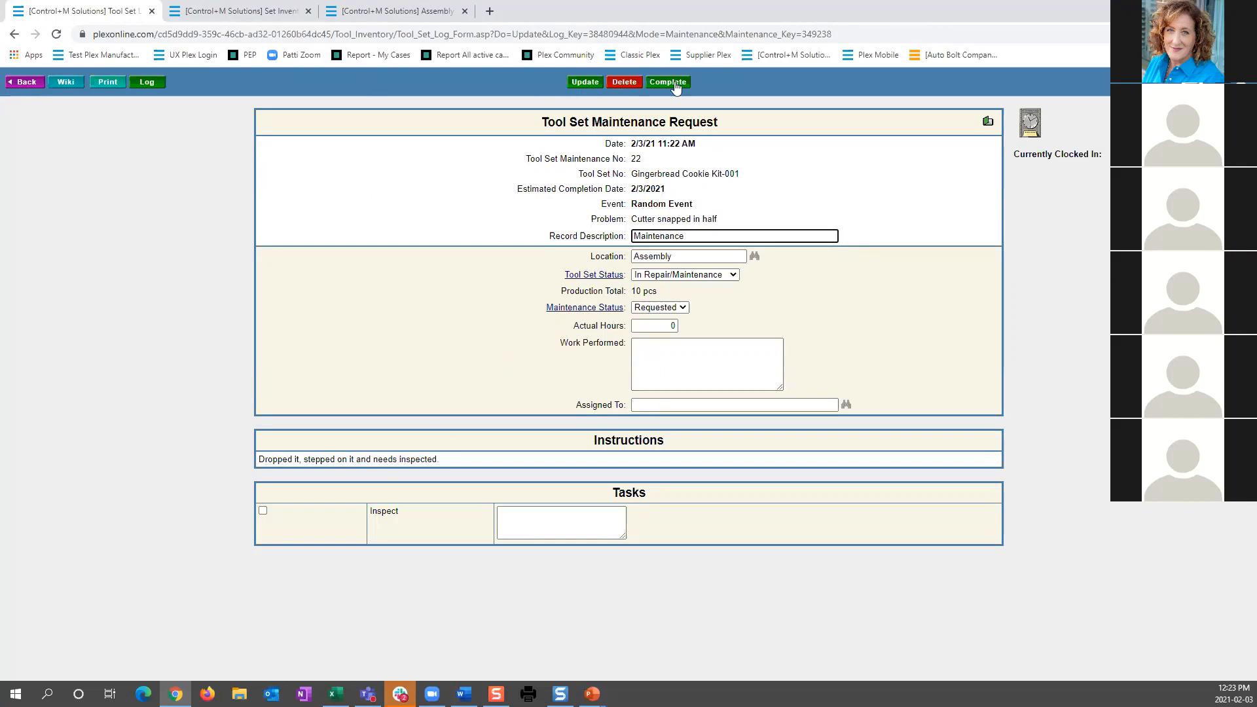
pyautogui.click(688, 275)
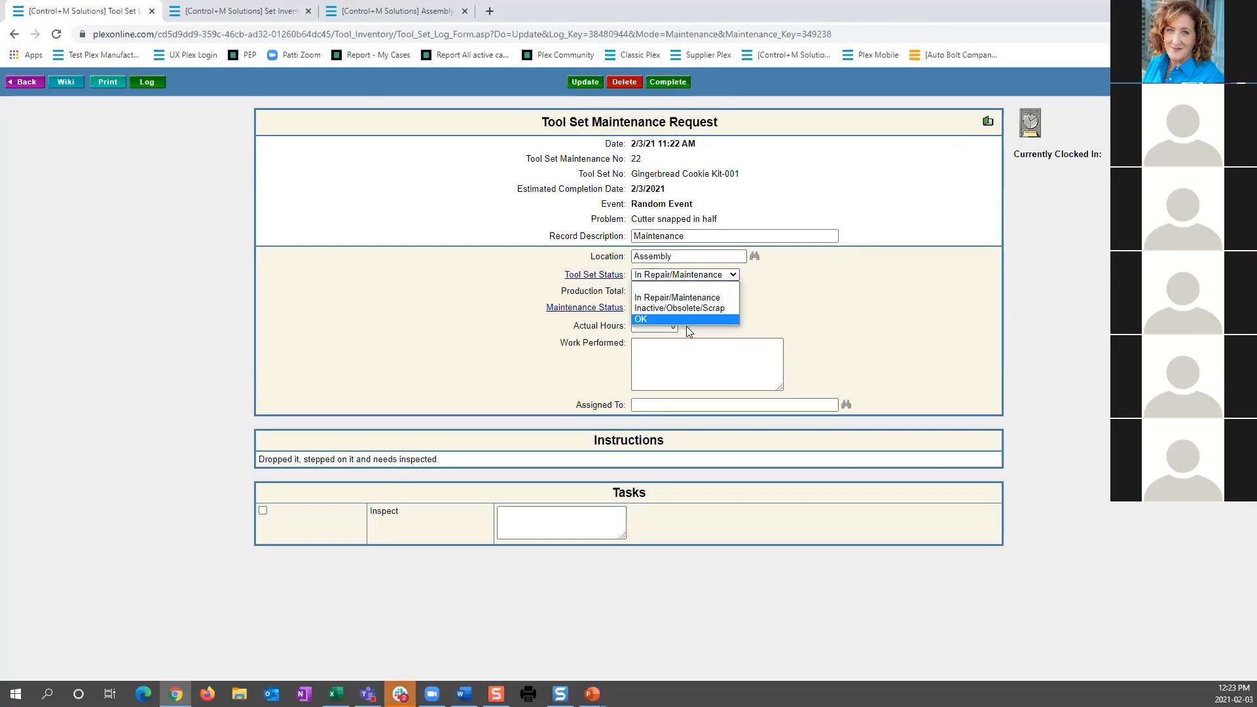
pyautogui.click(681, 319)
pyautogui.click(666, 307)
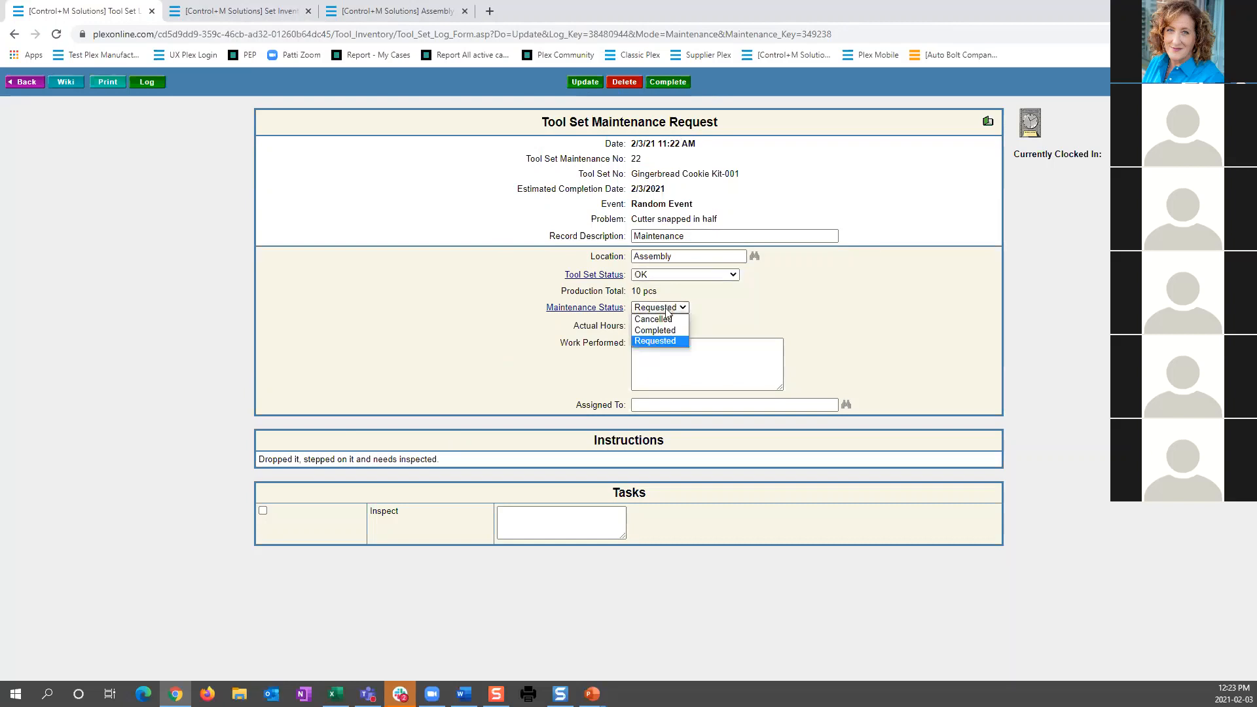
pyautogui.click(661, 330)
# - Record the work performed as "Inspected - GTG", mark the Inspect task as done and complete the maintenance request
pyautogui.click(674, 352)
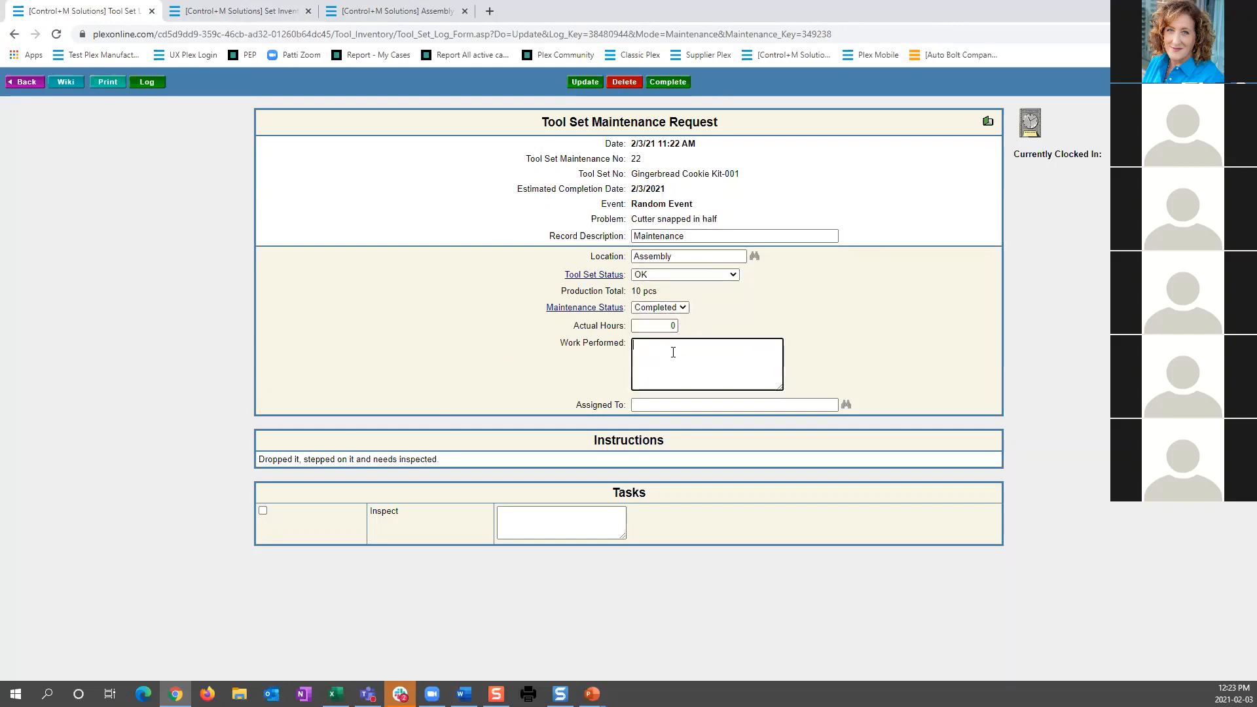
pyautogui.write('Inspected')
pyautogui.click(263, 510)
pyautogui.click(707, 357)
pyautogui.write('- GTG')
pyautogui.click(671, 81)
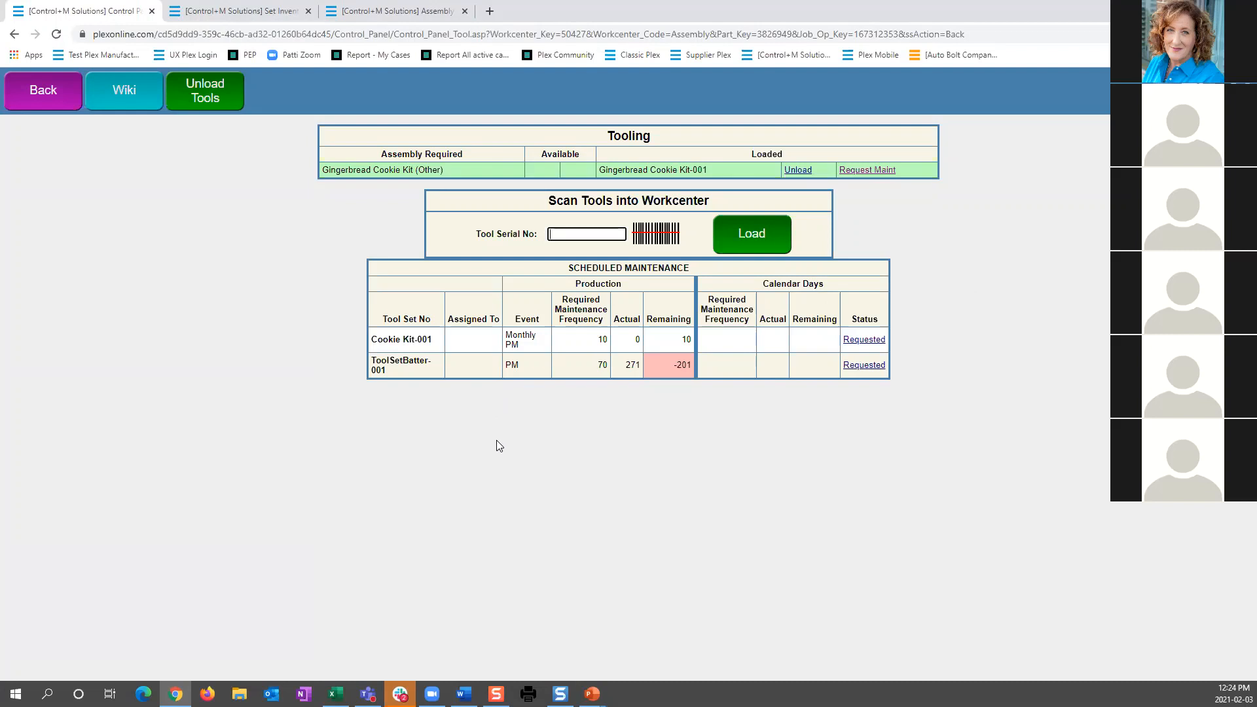
# - Open the Tool Set Maintenance Schedule page
pyautogui.hotkey('ctrl', 'm')
pyautogui.write('ool maint')
pyautogui.press('Return')
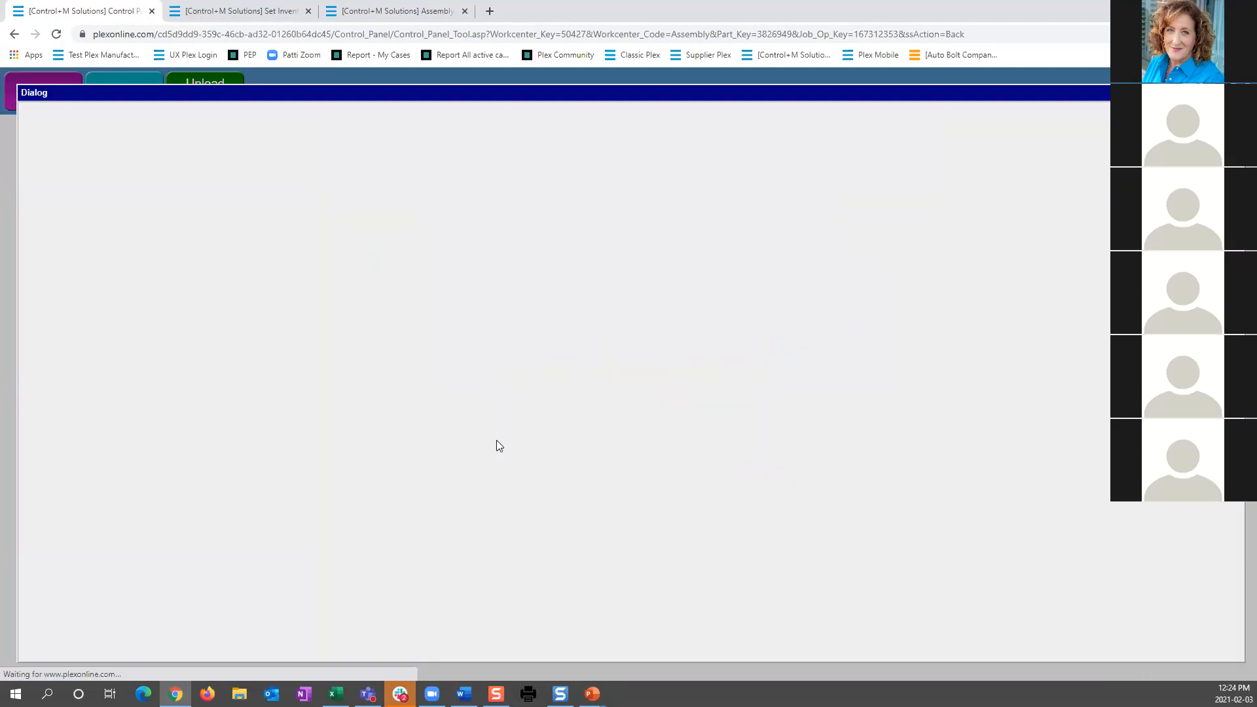
pyautogui.click(910, 201)
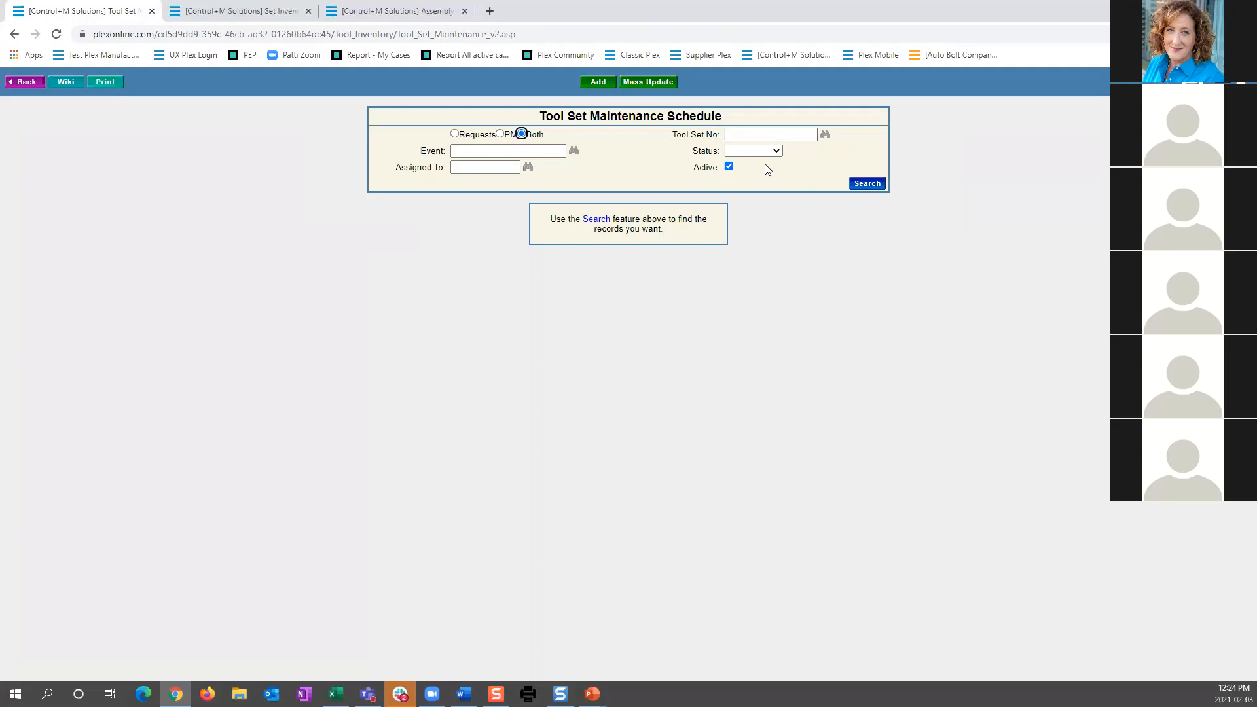
# - Search the active maintenance schedule for requests only, for PM only, and for both types together
pyautogui.click(745, 131)
pyautogui.click(543, 150)
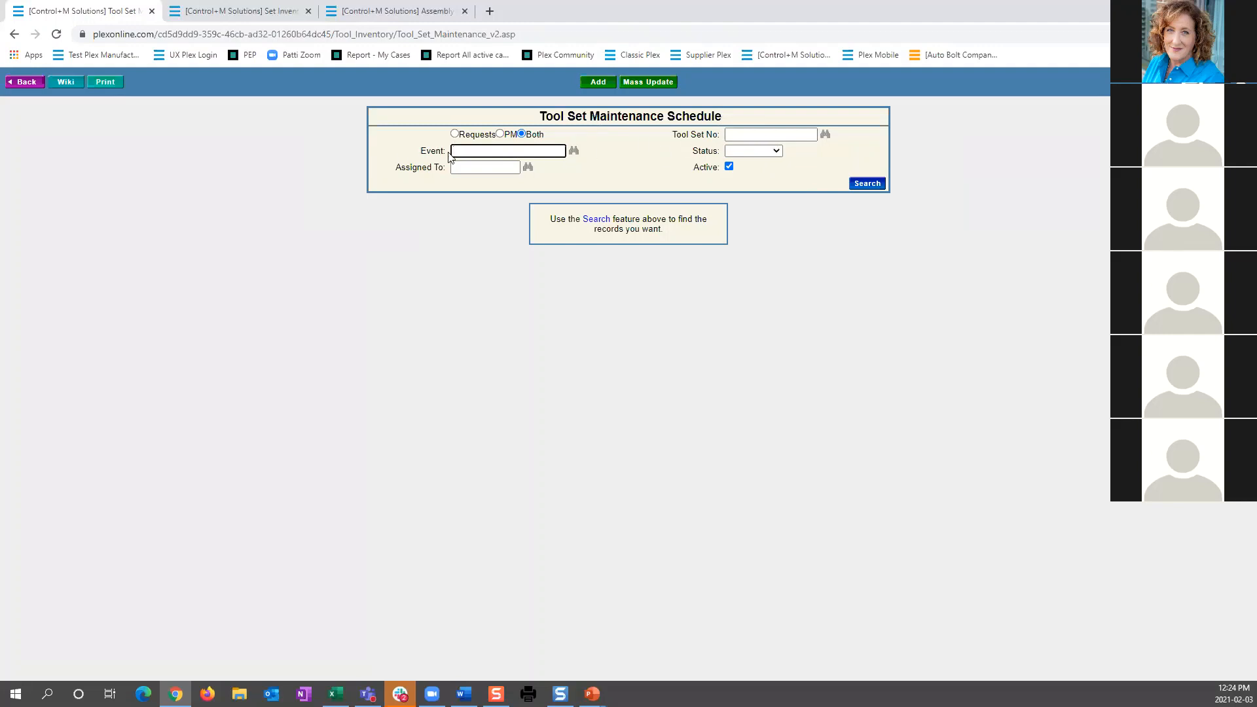
pyautogui.moveTo(421, 151); pyautogui.dragTo(446, 151)
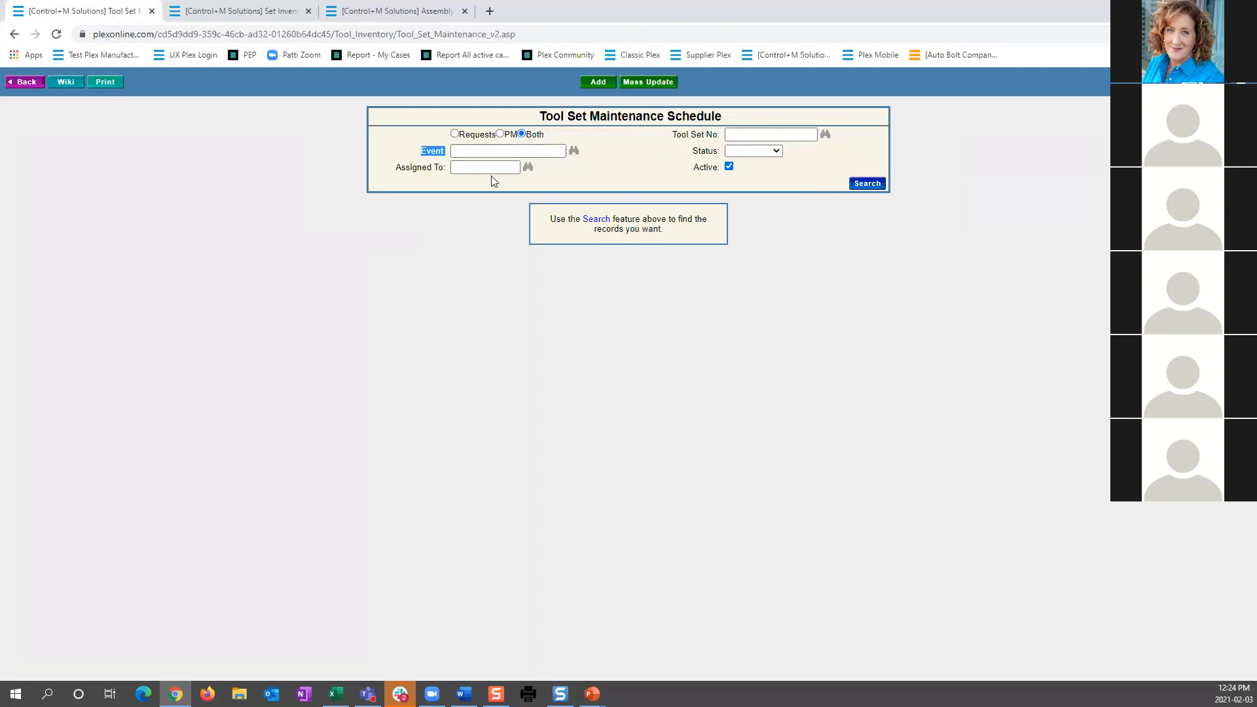
pyautogui.click(455, 134)
pyautogui.click(870, 186)
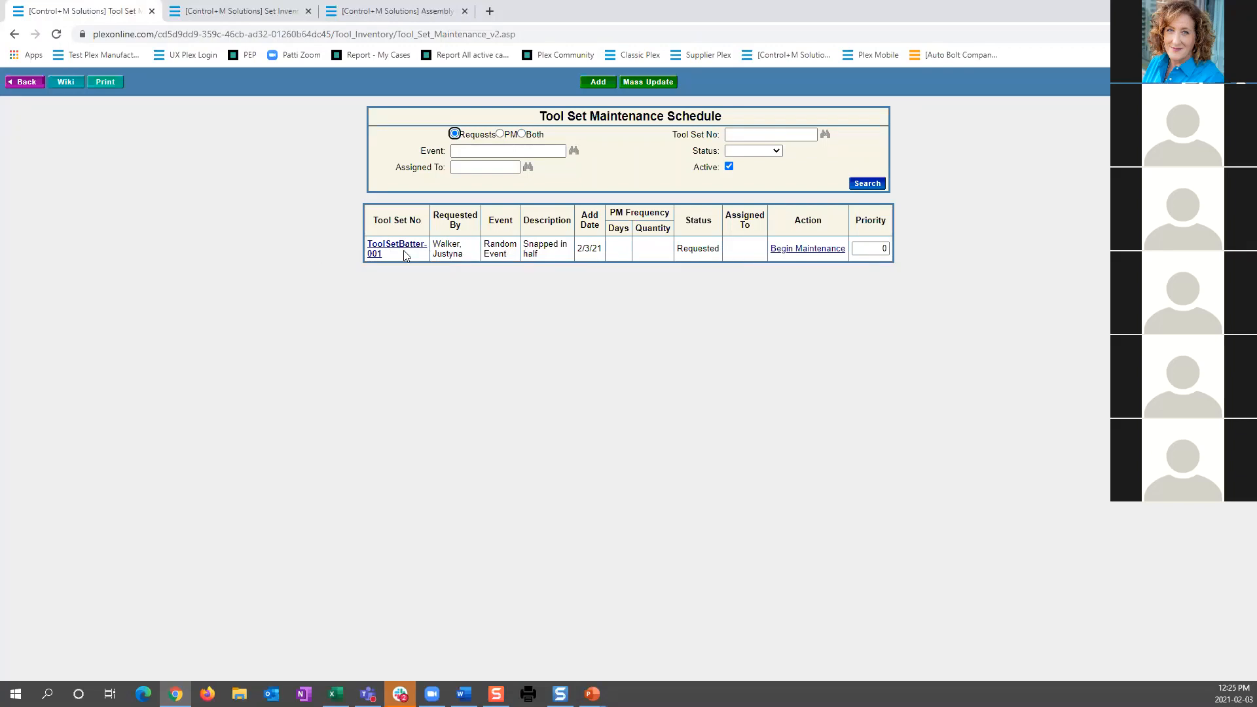
pyautogui.click(500, 135)
pyautogui.click(856, 184)
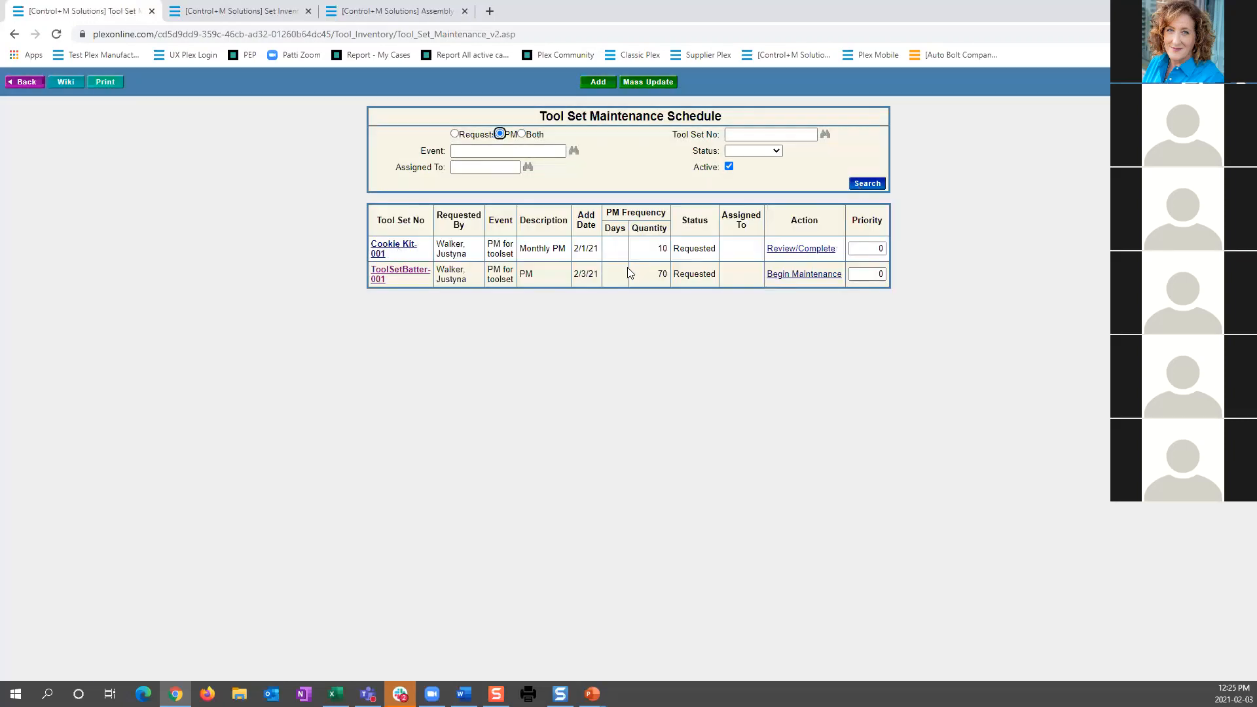
pyautogui.click(522, 134)
pyautogui.click(860, 186)
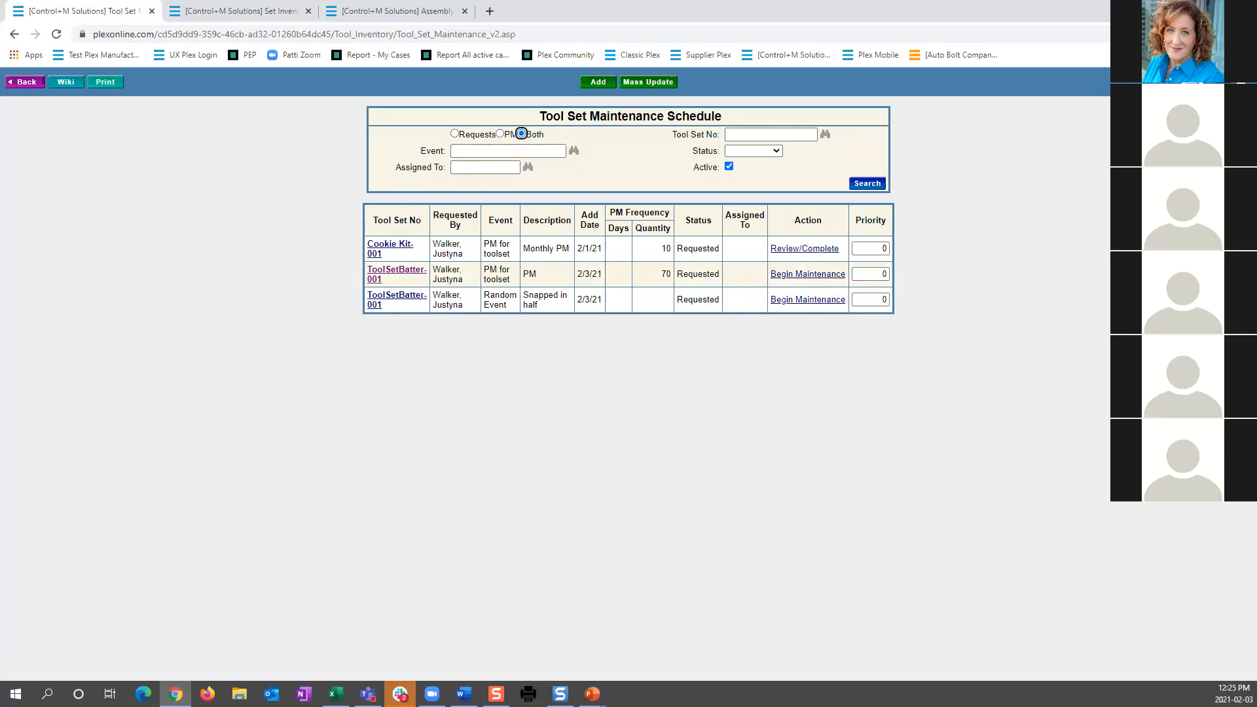
# - Start a new tool set maintenance record for Gingerbread Cookie Kit-001 with the event Inspection
pyautogui.click(595, 83)
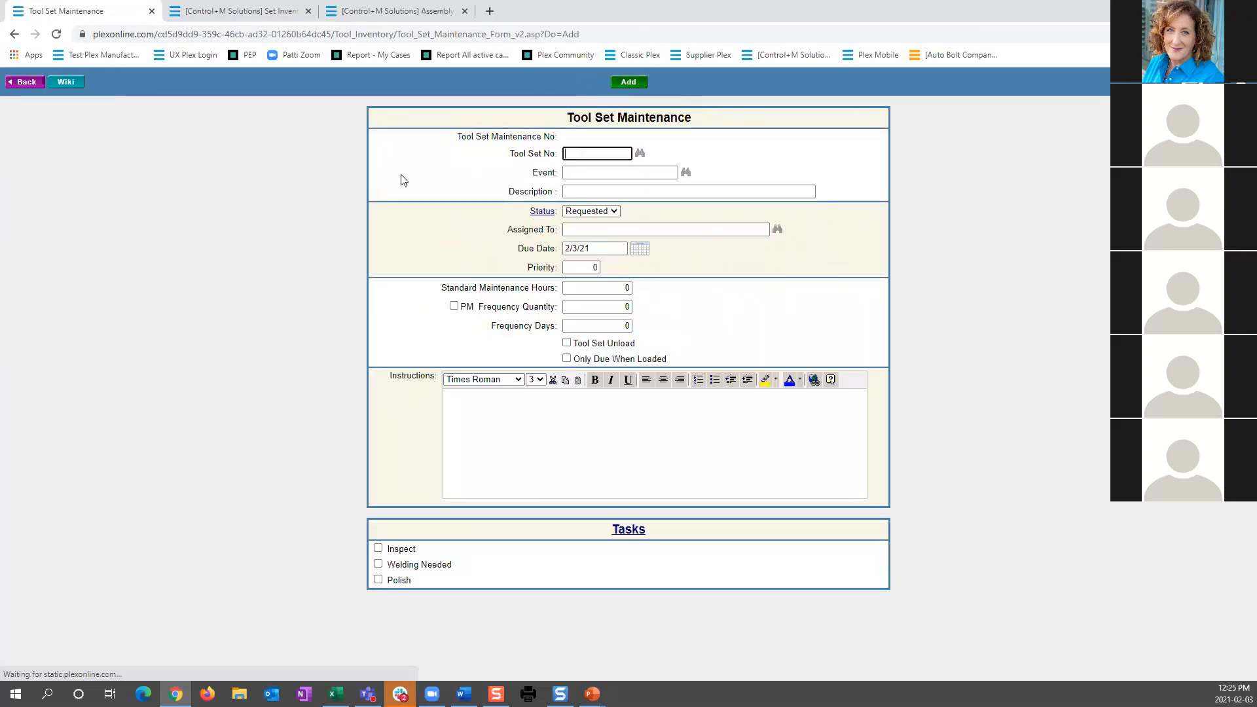
pyautogui.write('gi')
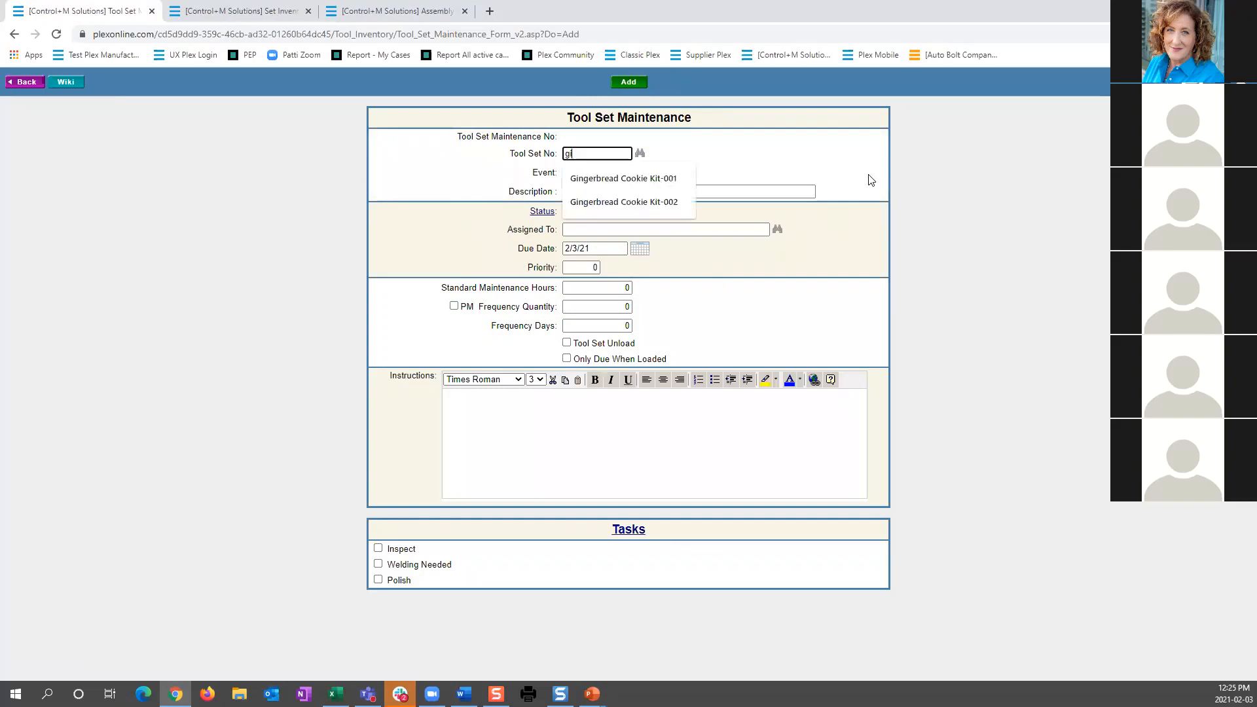
pyautogui.write('nber')
pyautogui.press('Tab')
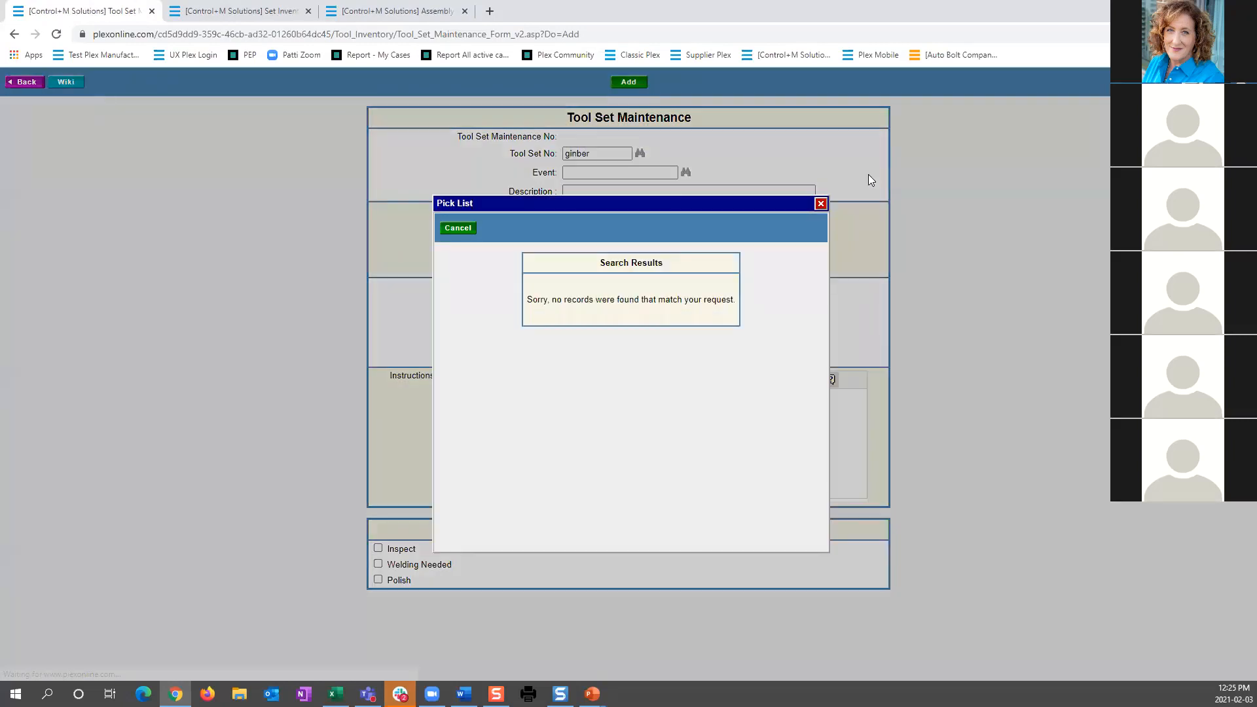
pyautogui.click(820, 203)
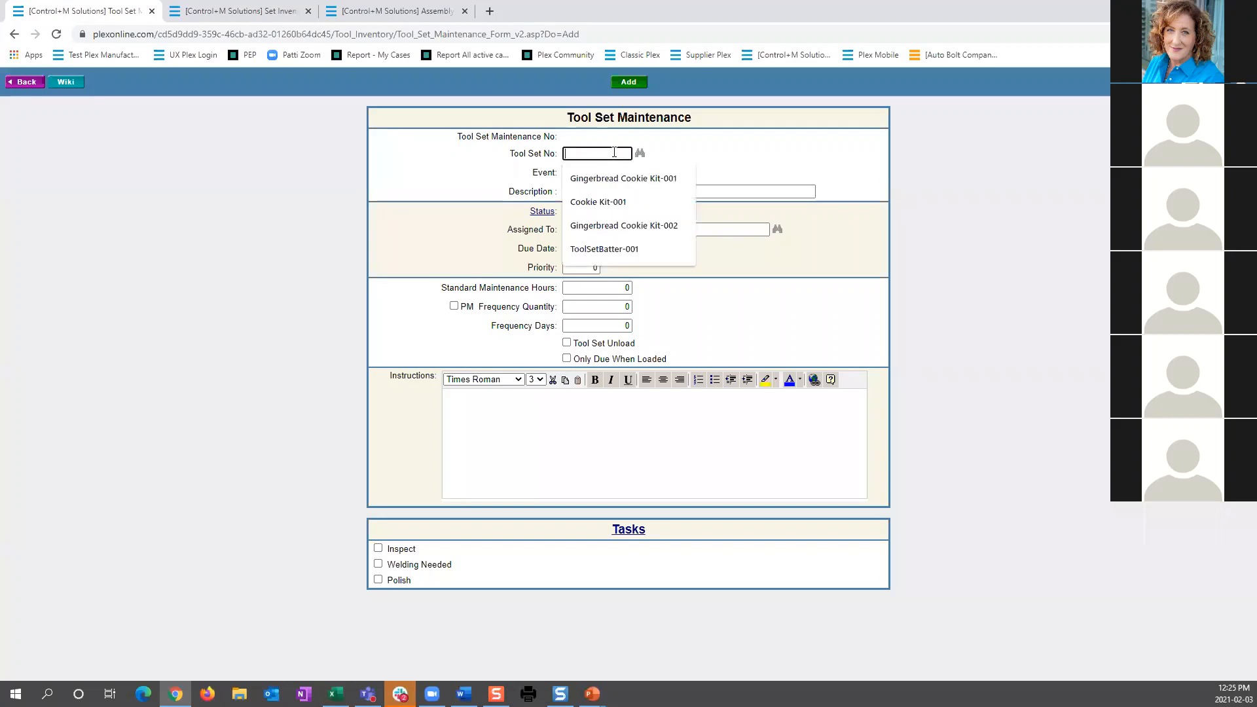
pyautogui.click(618, 179)
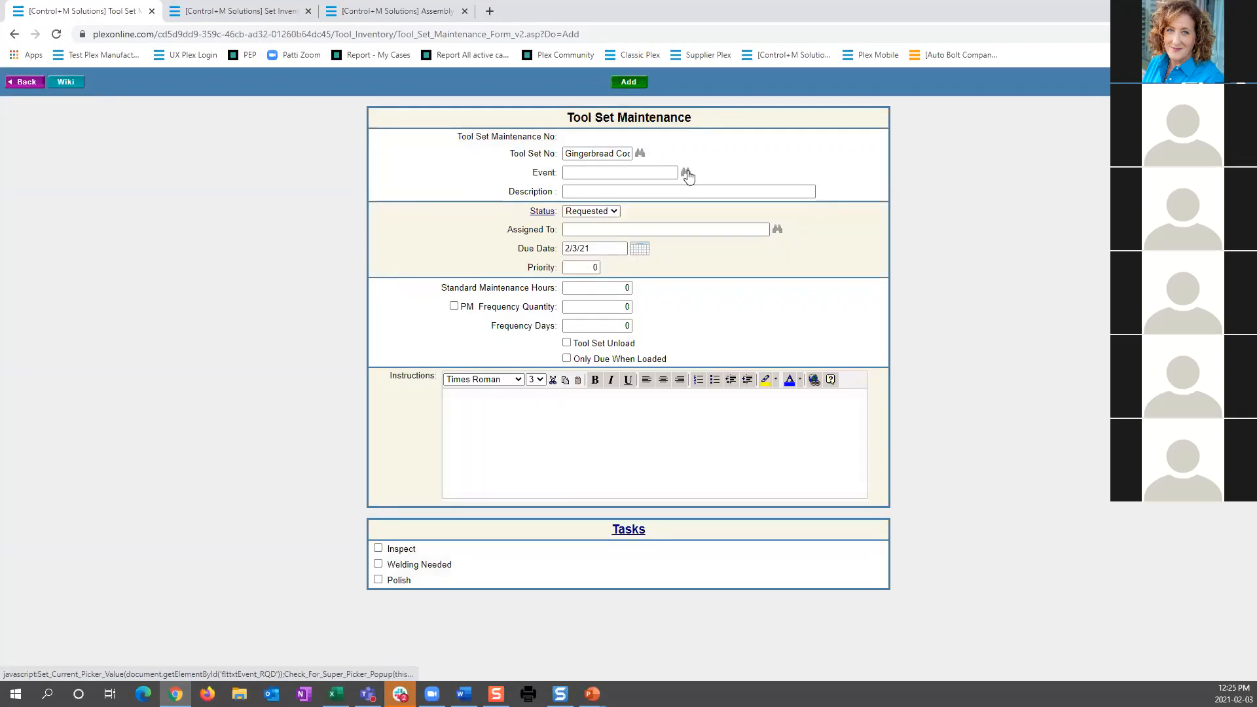
pyautogui.click(687, 172)
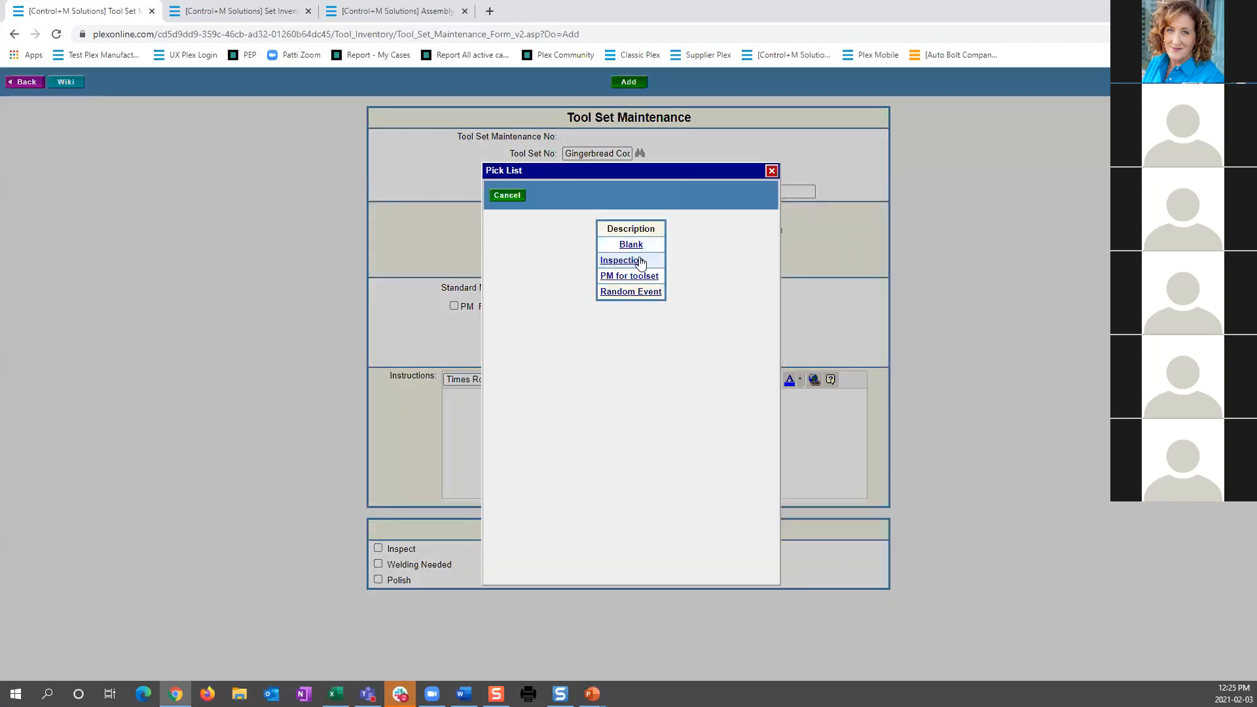
pyautogui.click(641, 262)
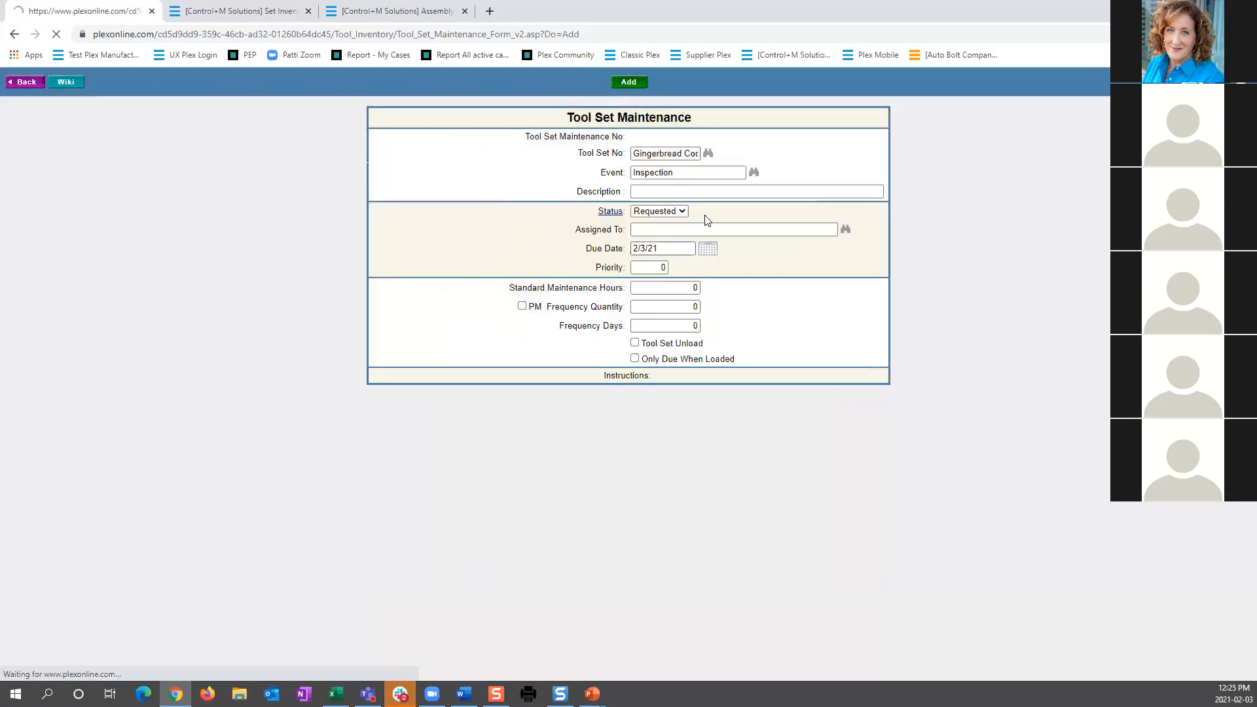
# - Enter "Another Inspection" as the description of the new Gingerbread Cookie Kit-001 maintenance record
pyautogui.click(767, 191)
pyautogui.click(838, 227)
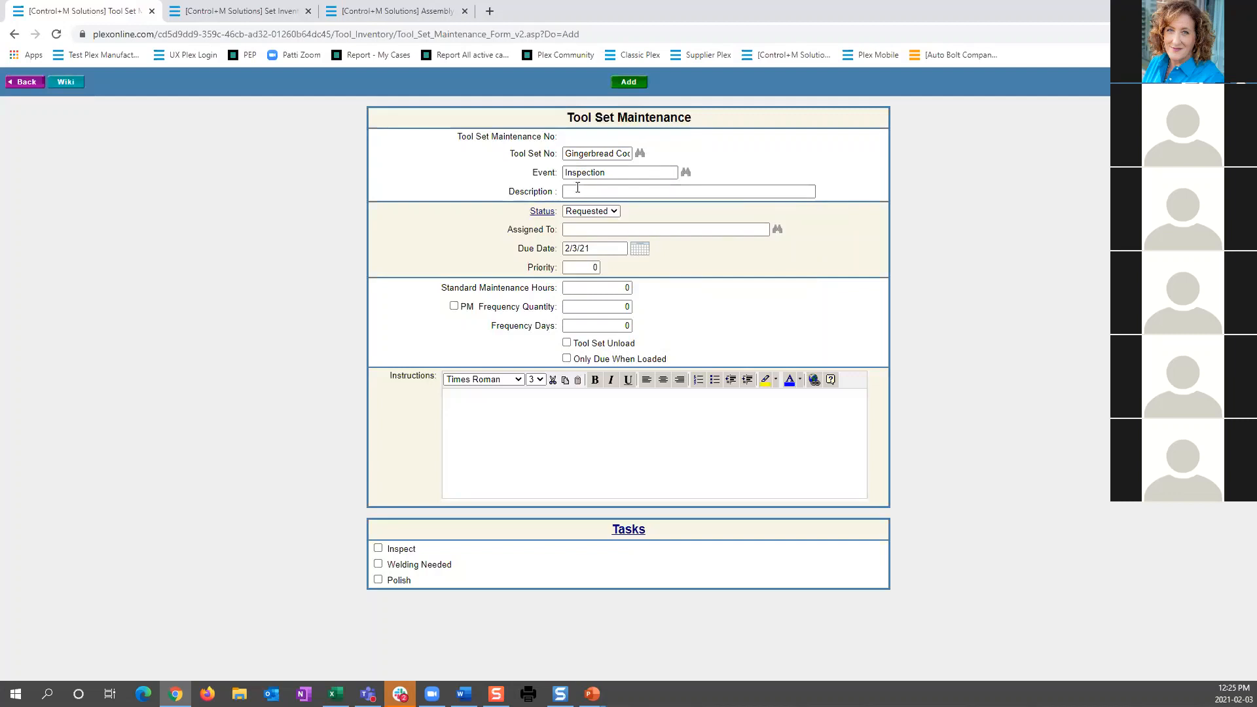
pyautogui.click(552, 189)
pyautogui.click(695, 189)
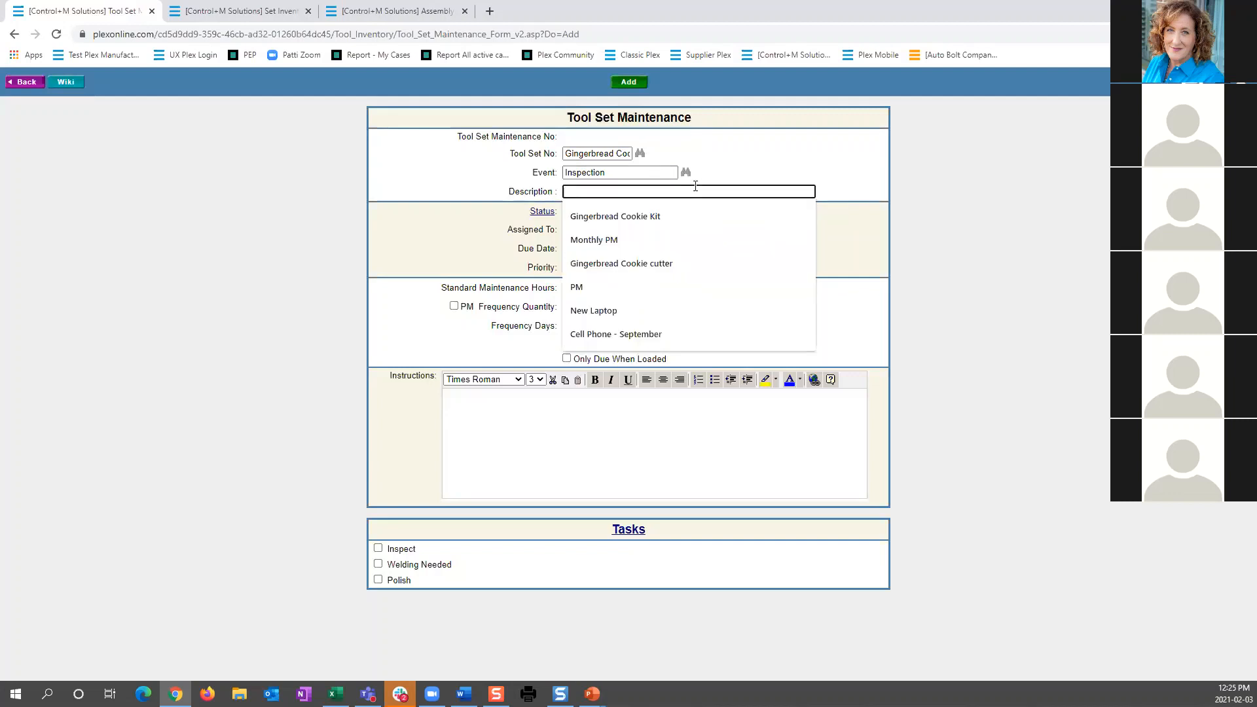
pyautogui.click(835, 174)
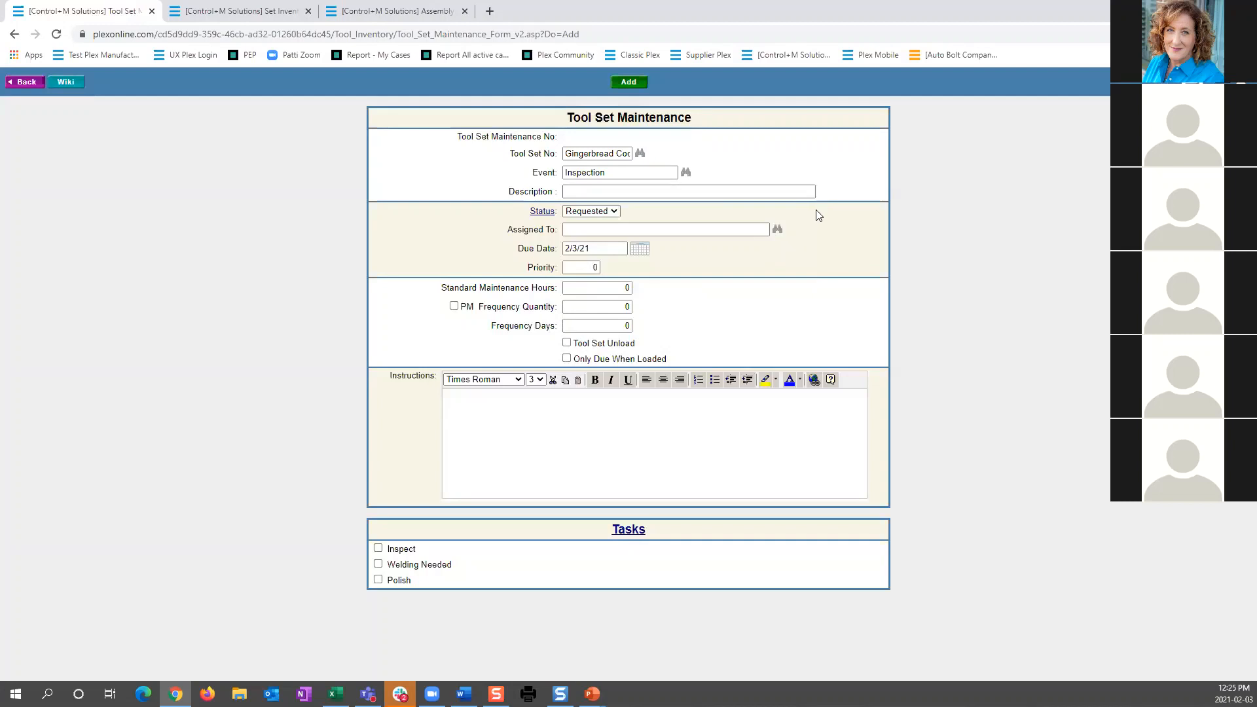
pyautogui.click(735, 195)
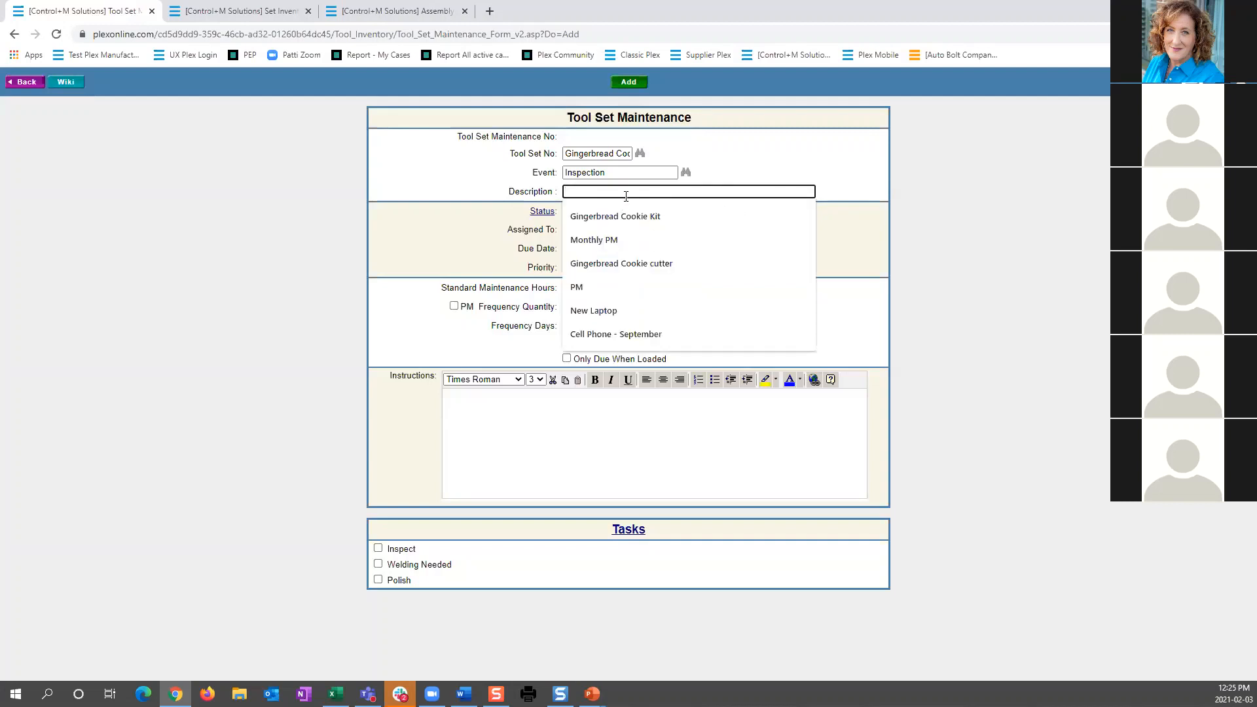
pyautogui.write('Anot')
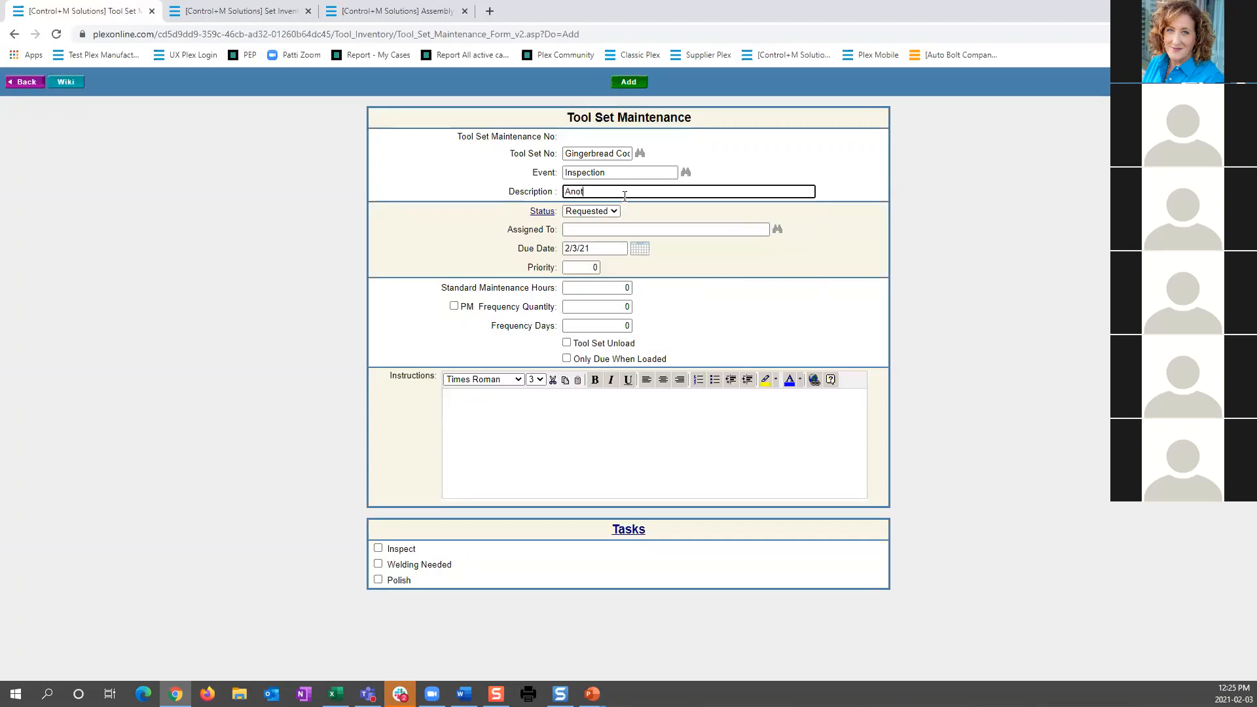
pyautogui.write('her Inspection')
# - Include the Inspect task, write "Double check" as the instructions and add the maintenance record
pyautogui.click(379, 549)
pyautogui.click(492, 406)
pyautogui.write('Double check')
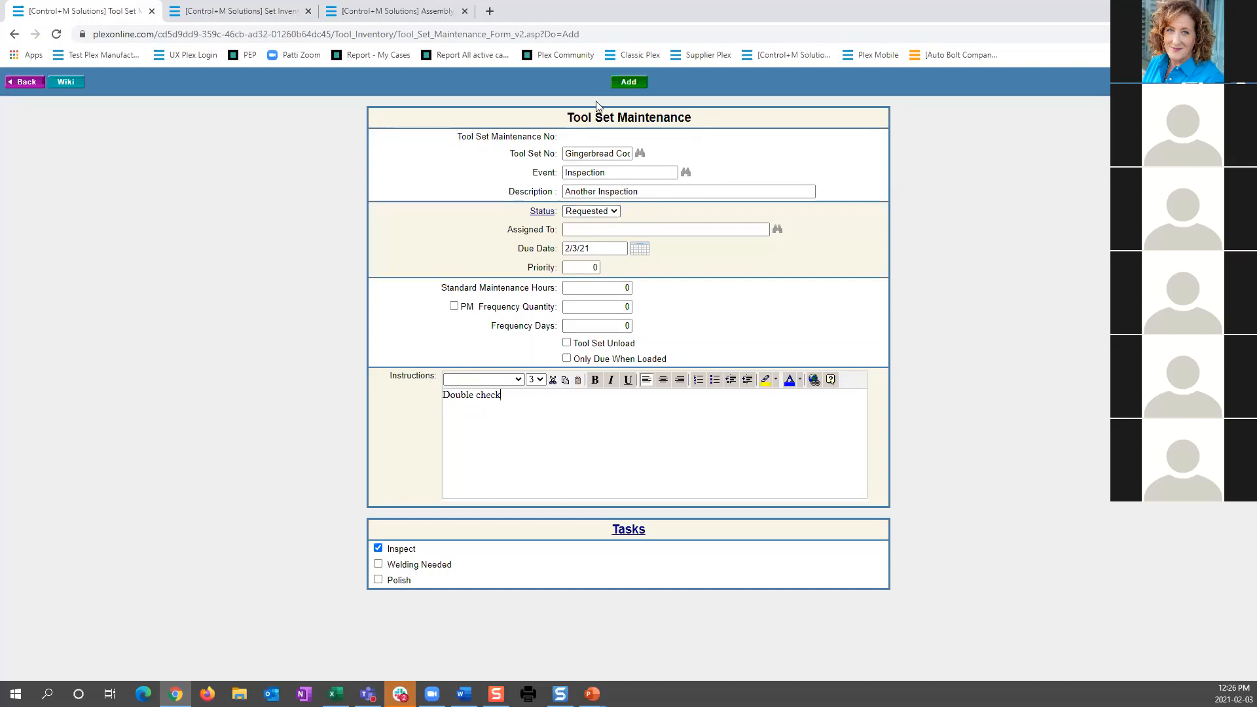
pyautogui.click(629, 83)
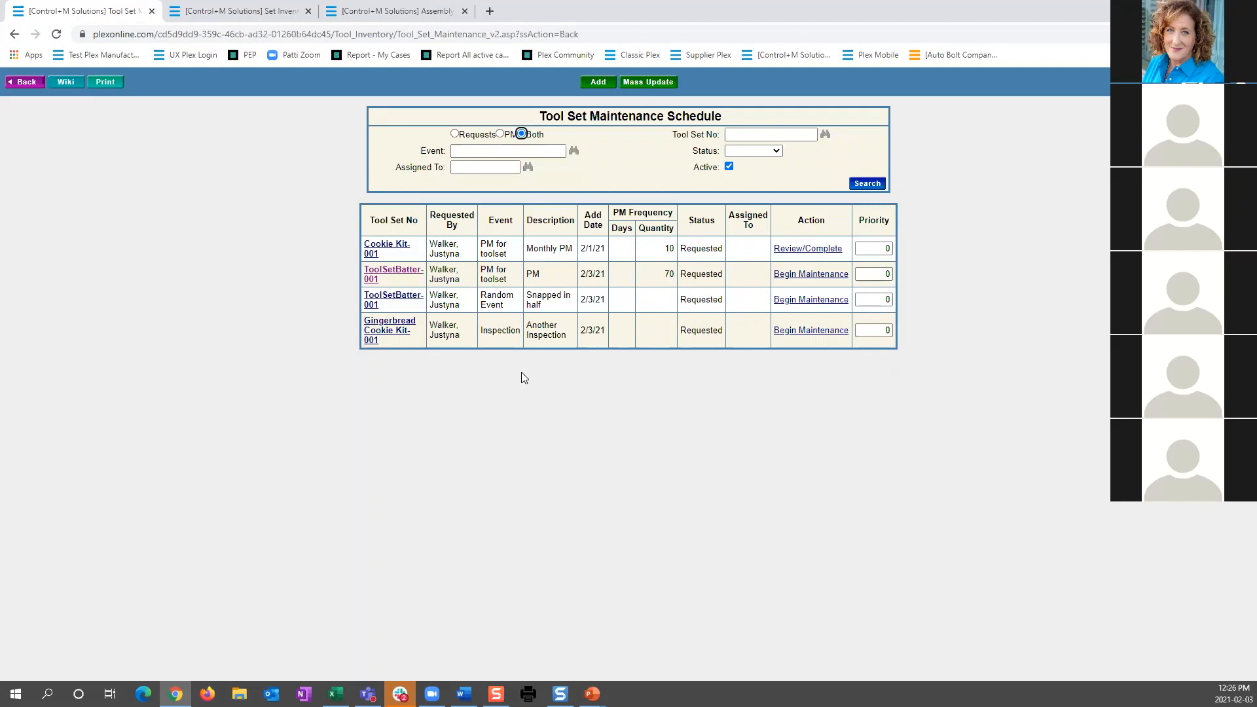
# - Start another tool set maintenance record for Gingerbread Cookie Kit-001 with the event PM for toolset and the description "PM"
pyautogui.click(609, 85)
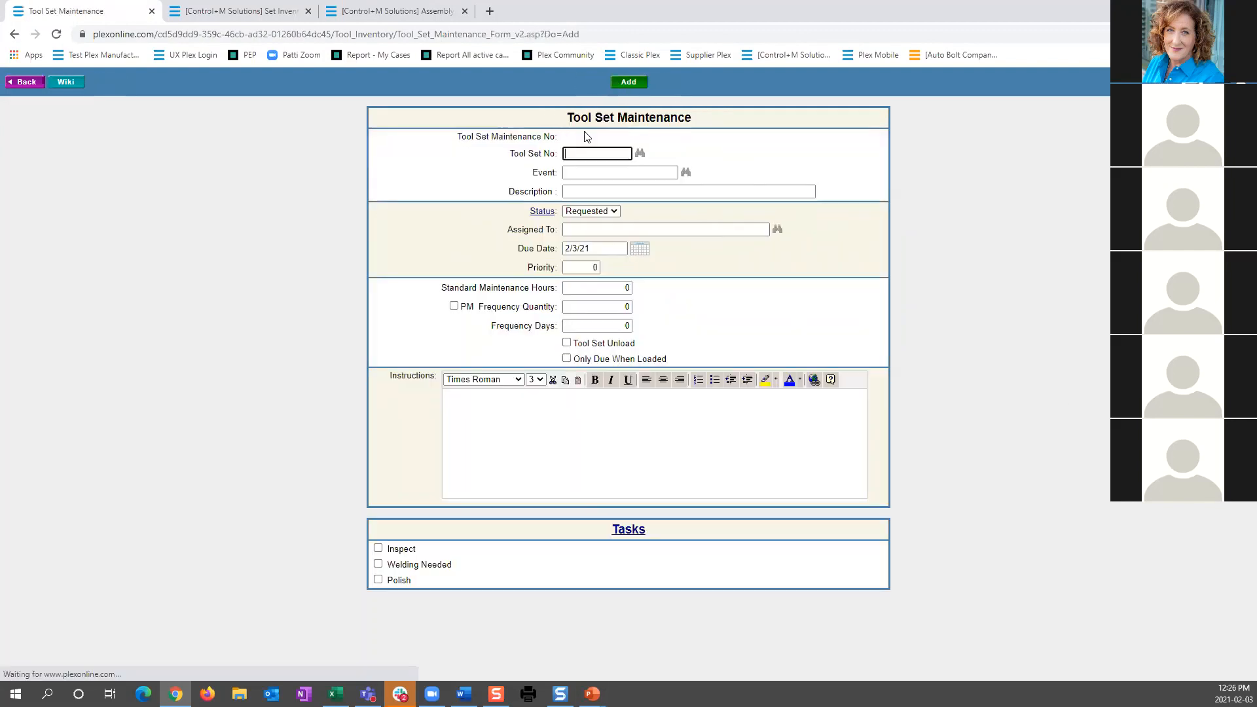
pyautogui.write('gi')
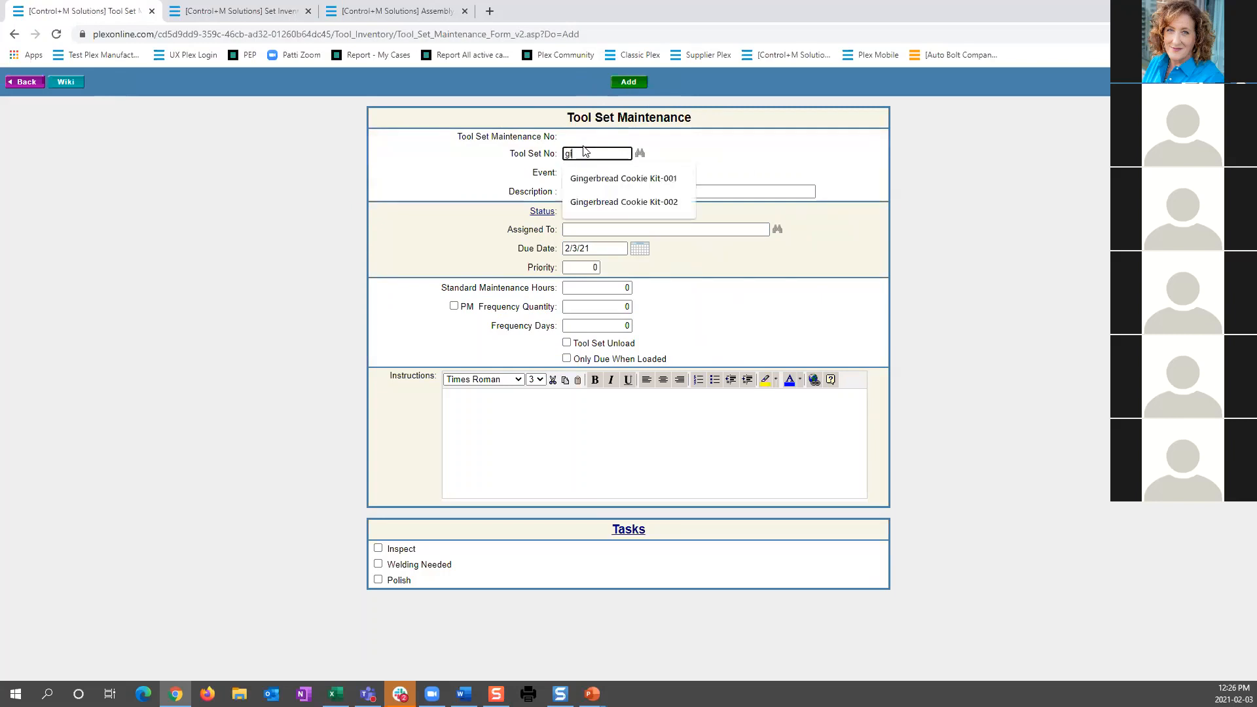
pyautogui.click(605, 172)
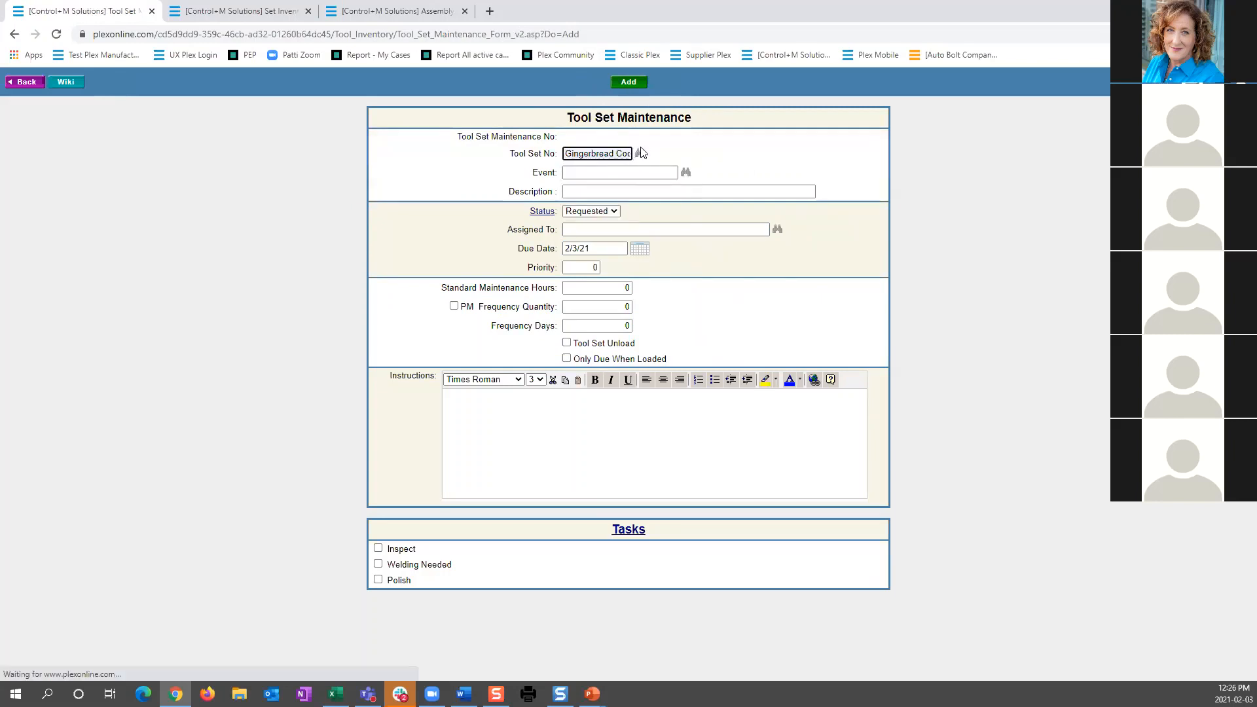
pyautogui.click(686, 173)
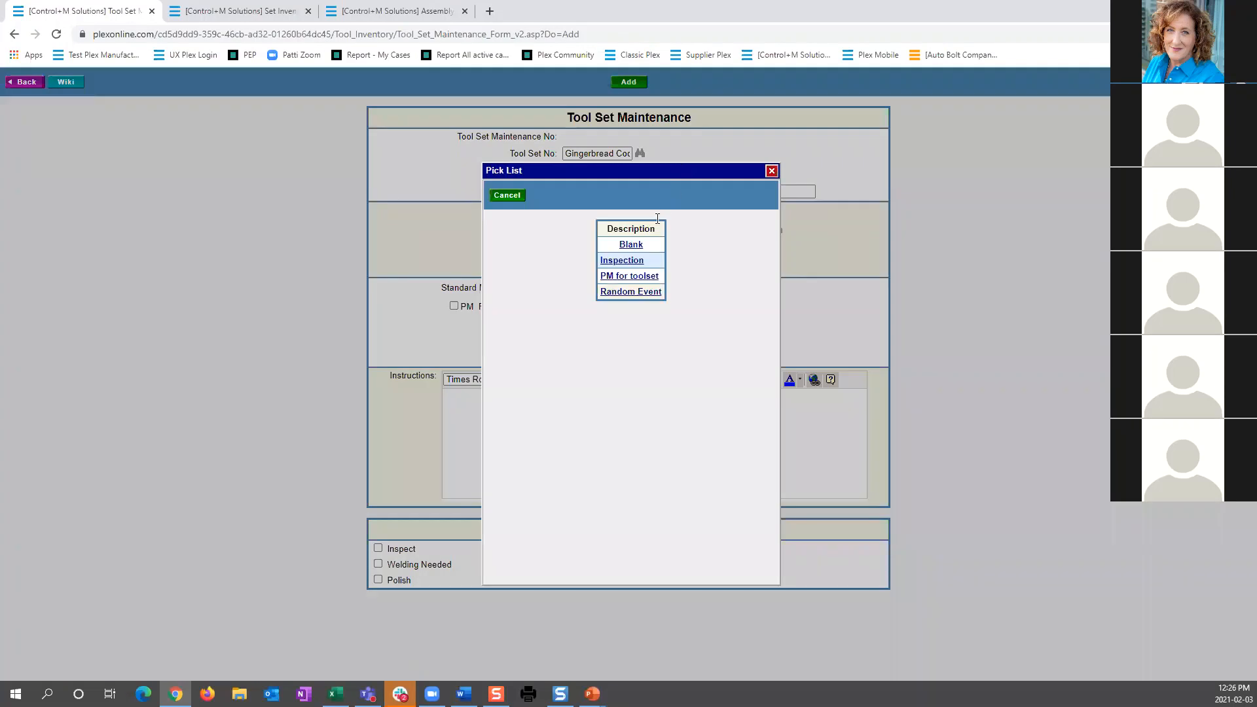
pyautogui.click(645, 277)
pyautogui.click(603, 192)
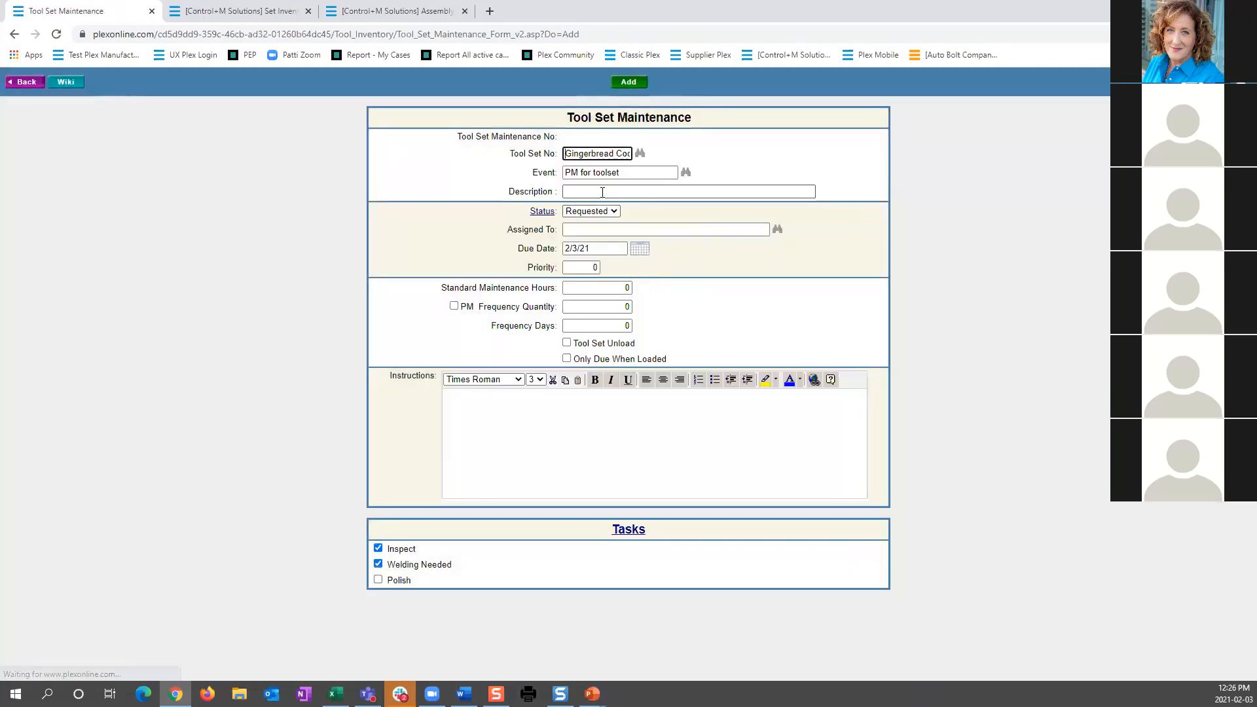
pyautogui.write('PM')
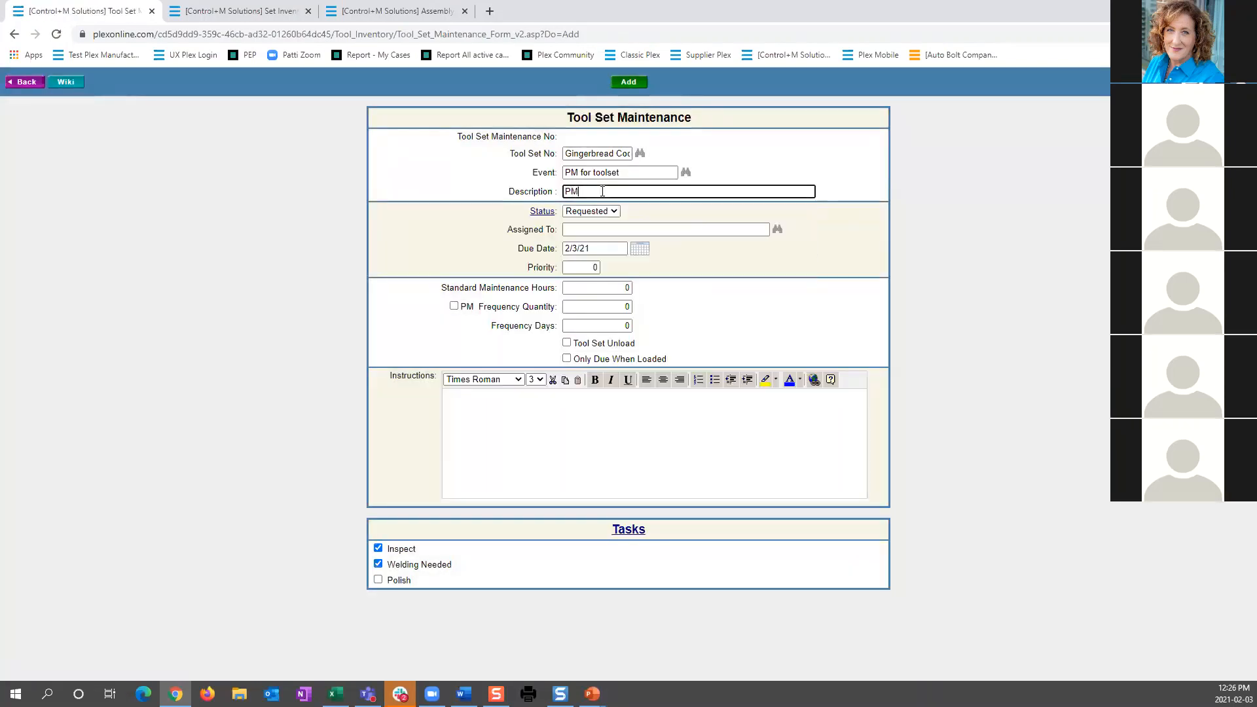
pyautogui.click(753, 264)
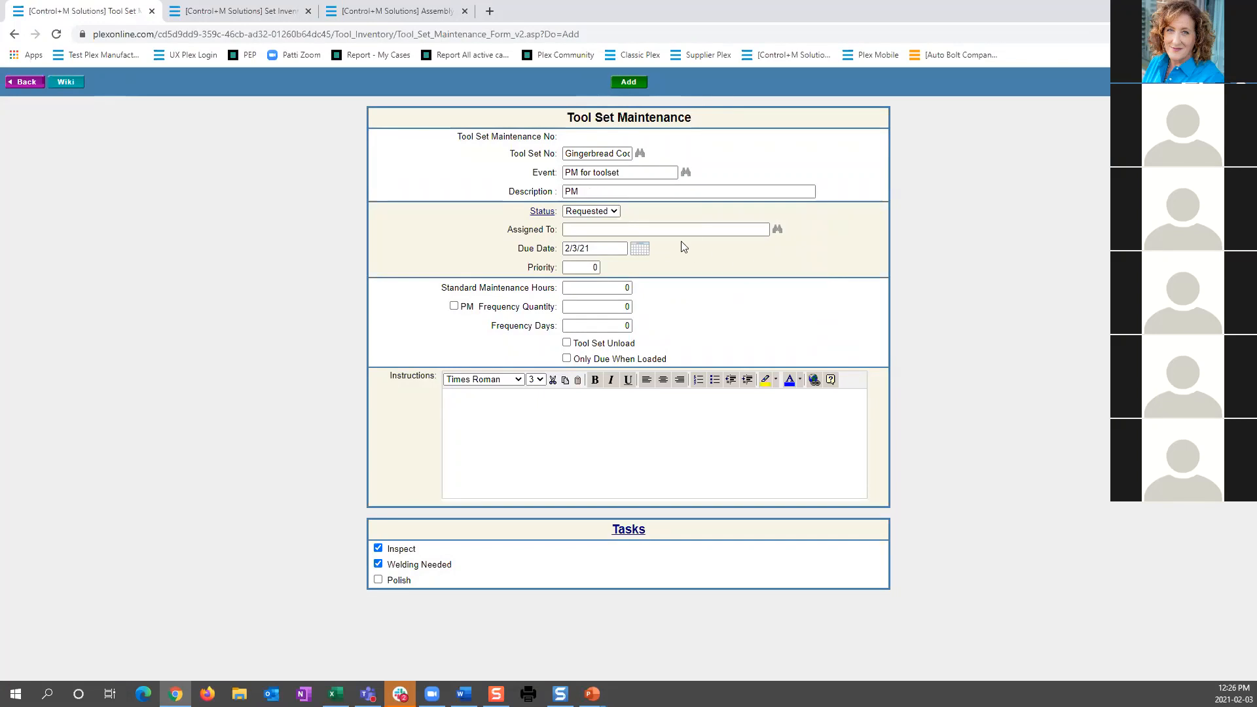
# - Clear the due date and mark the record as PM with a frequency quantity of 100
pyautogui.moveTo(592, 249); pyautogui.dragTo(530, 249)
pyautogui.press('Delete')
pyautogui.click(454, 306)
pyautogui.click(619, 307)
pyautogui.write('100')
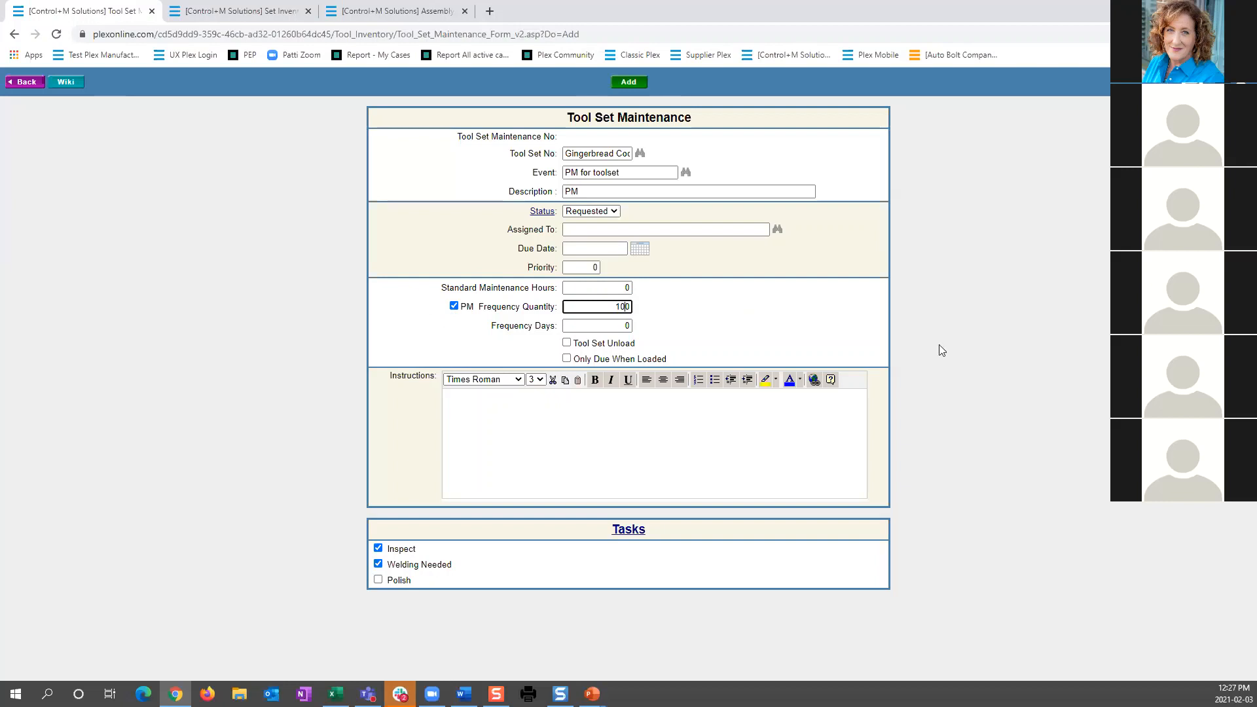
pyautogui.click(798, 292)
# - Enable Tool Set Unload, include the Polish task and add the PM record to the schedule
pyautogui.moveTo(632, 344)
pyautogui.mouseDown()
pyautogui.moveTo(611, 345)
pyautogui.moveTo(643, 360)
pyautogui.mouseUp()
pyautogui.click(568, 343)
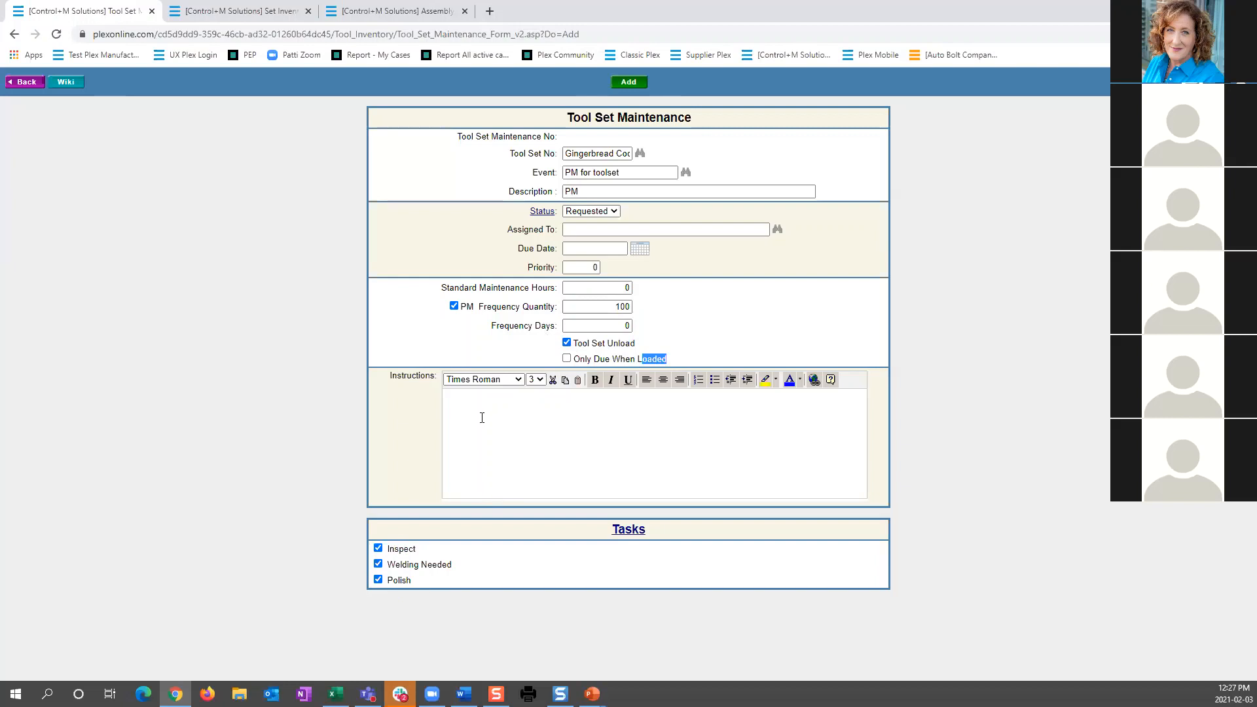
pyautogui.click(629, 81)
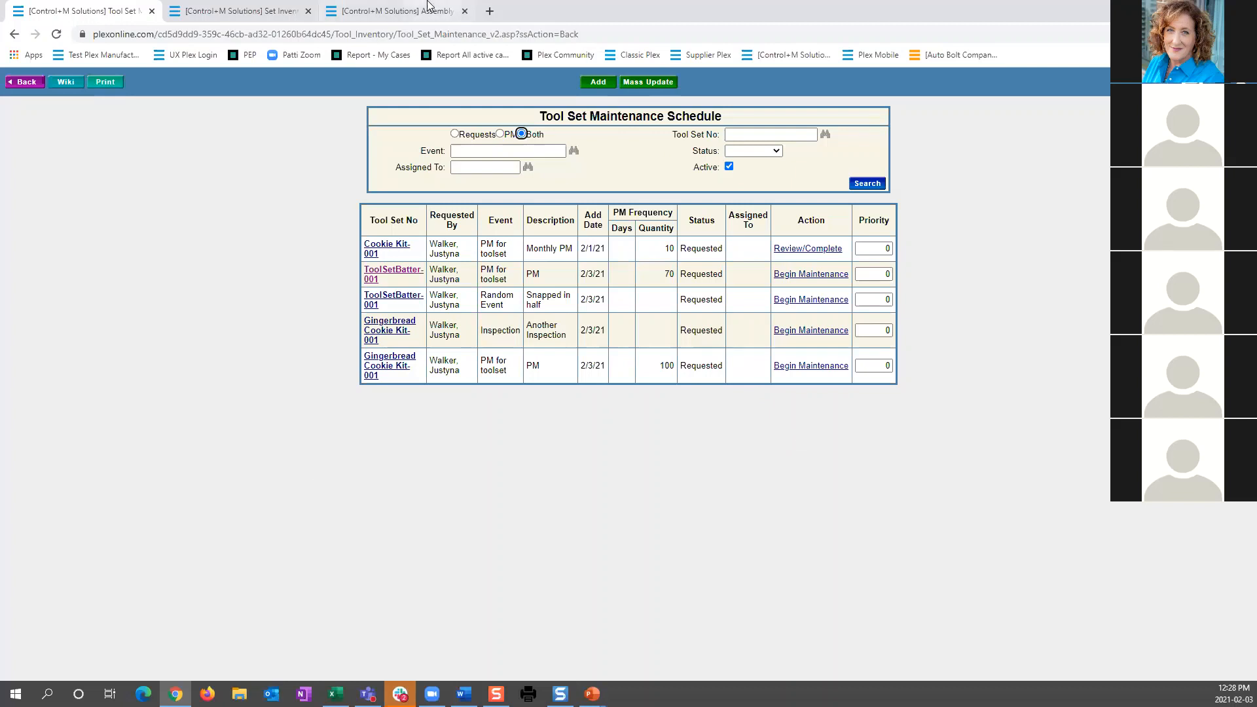
# - Find "tool main" with the menu search and open the Tool Set Maintenance Priority Report
pyautogui.hotkey('ctrl', 'm')
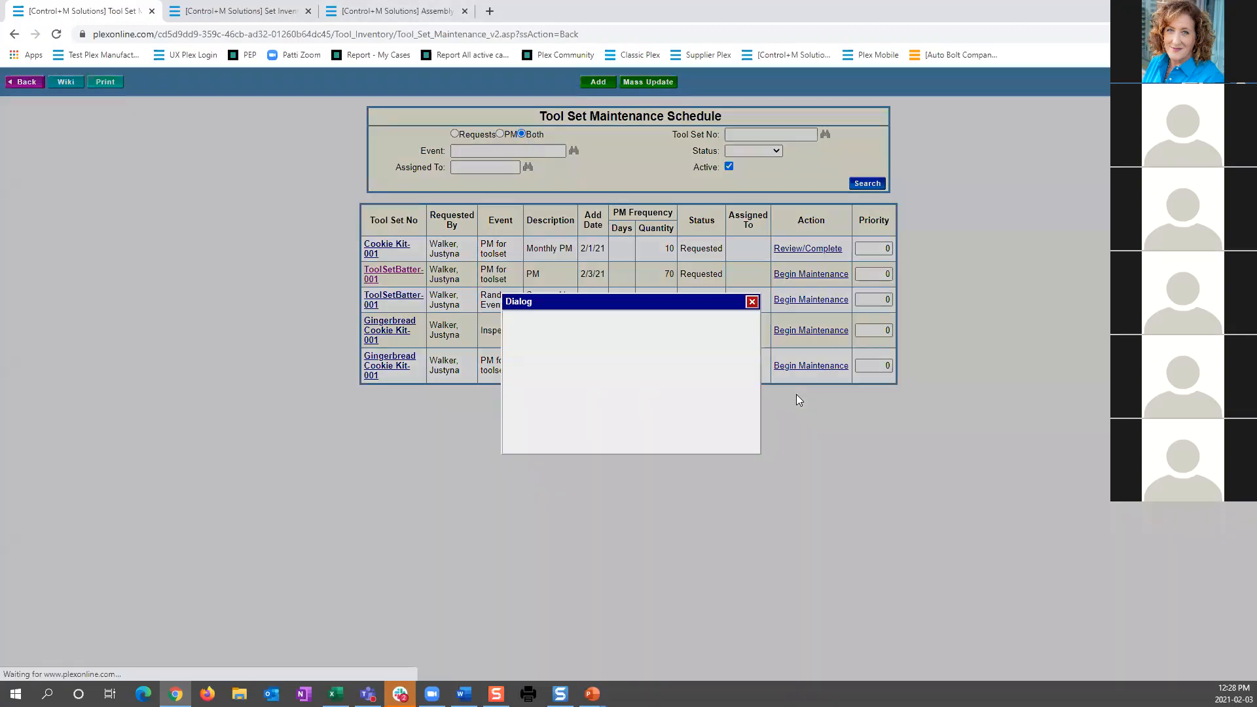
pyautogui.write('tool main')
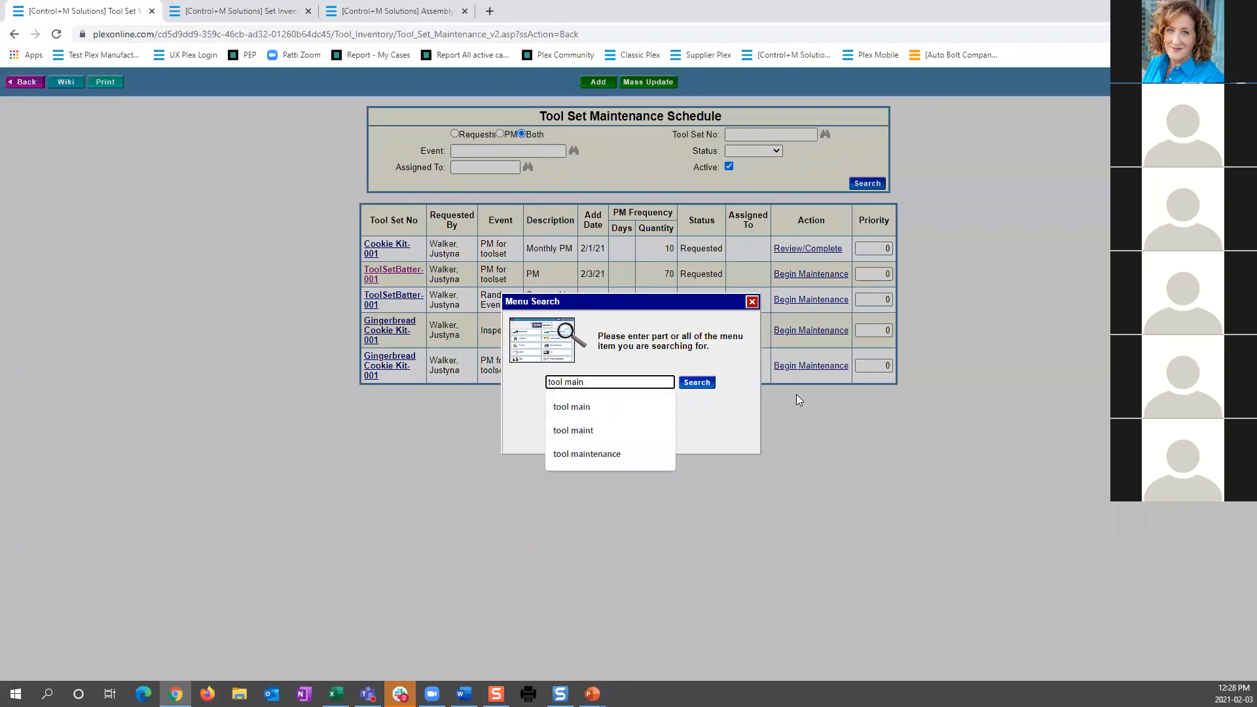
pyautogui.press('Return')
pyautogui.click(877, 219)
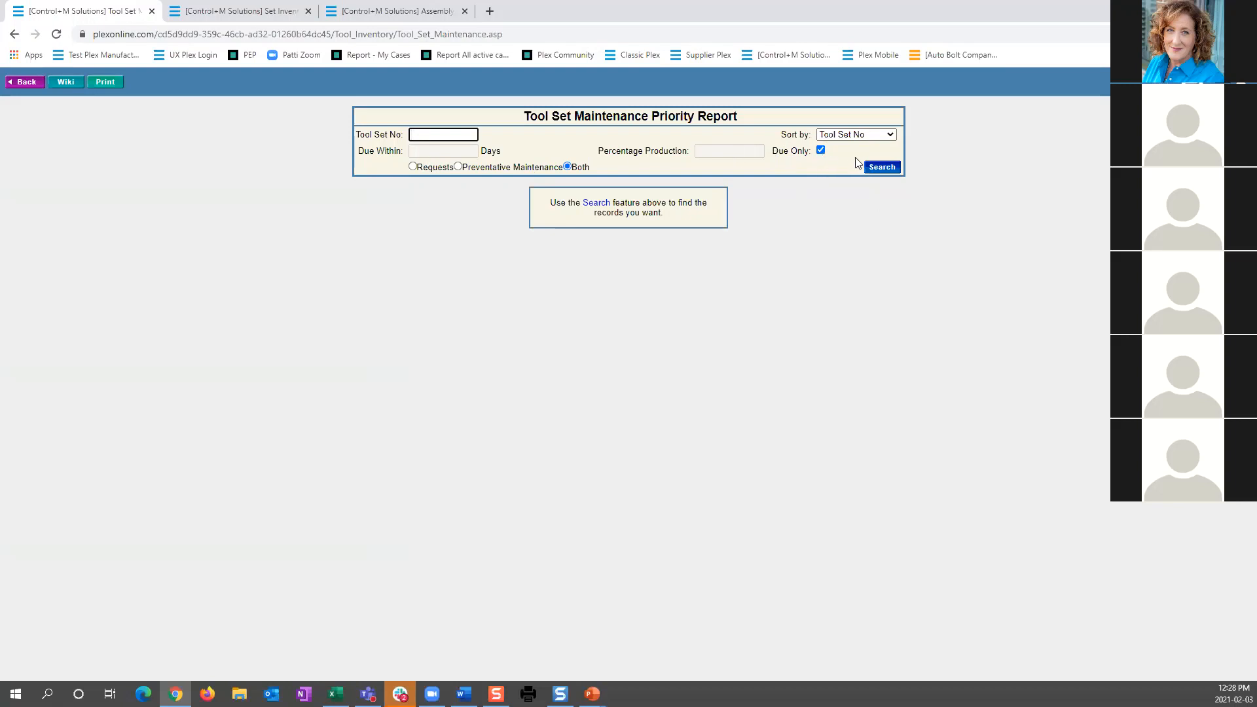
# - Run the report for due items only and examine its Unscheduled Repairs and Scheduled Maintenance sections
pyautogui.click(877, 169)
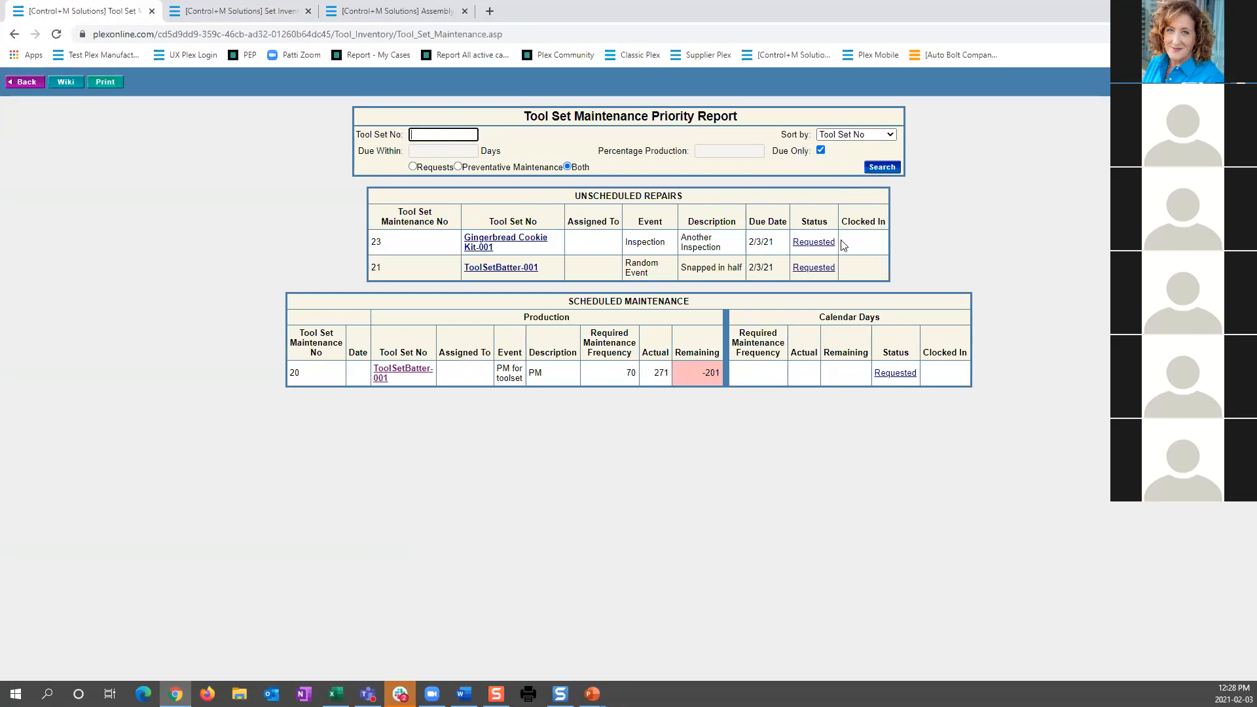
pyautogui.moveTo(570, 196); pyautogui.dragTo(700, 201)
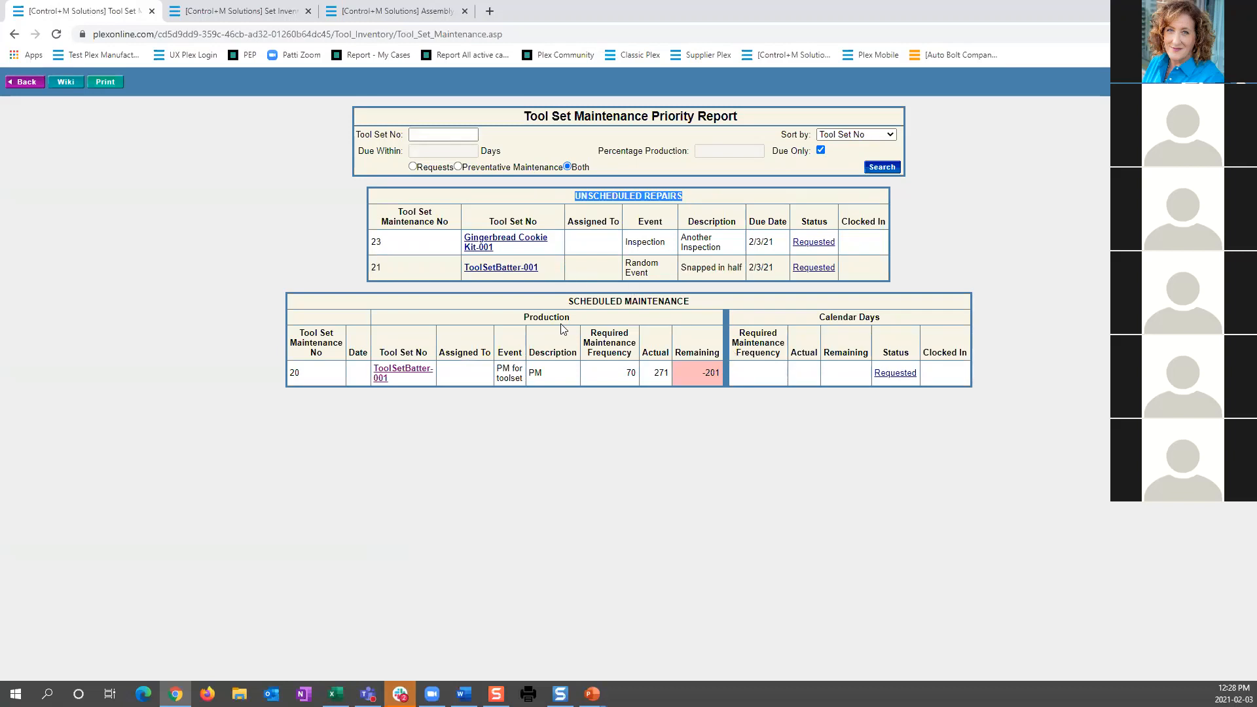
pyautogui.moveTo(560, 302); pyautogui.dragTo(706, 323)
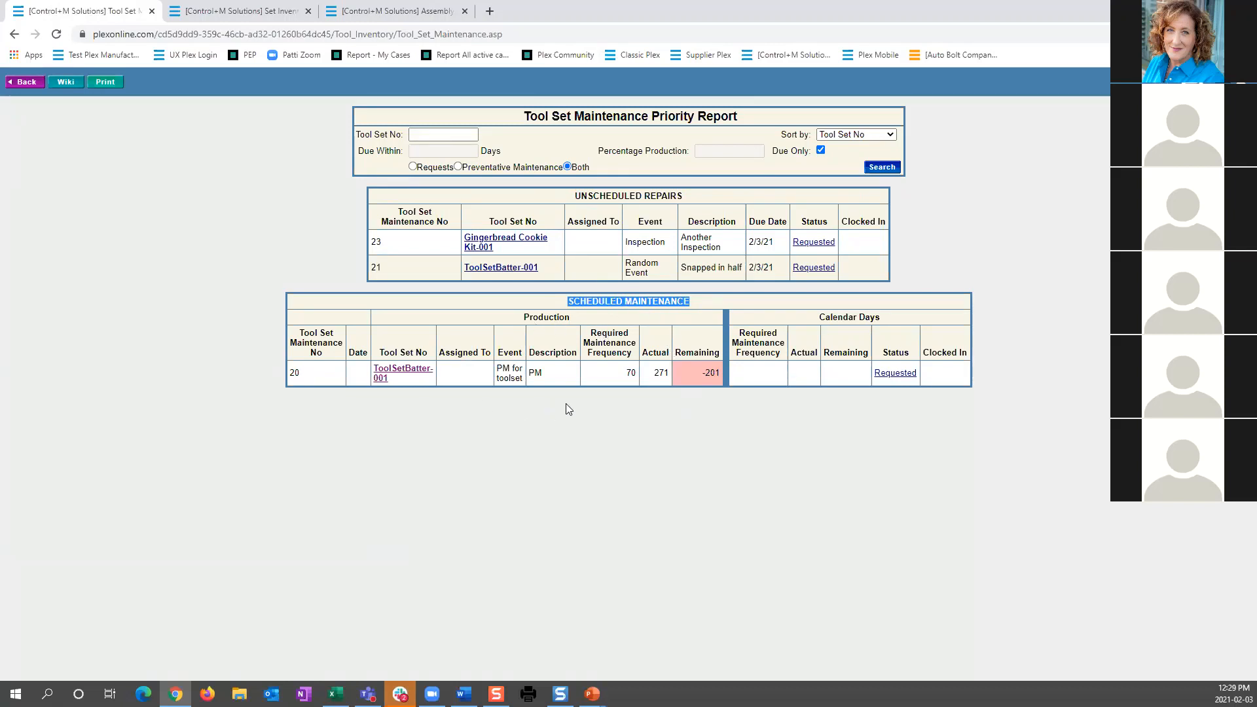
pyautogui.moveTo(617, 374); pyautogui.dragTo(665, 376)
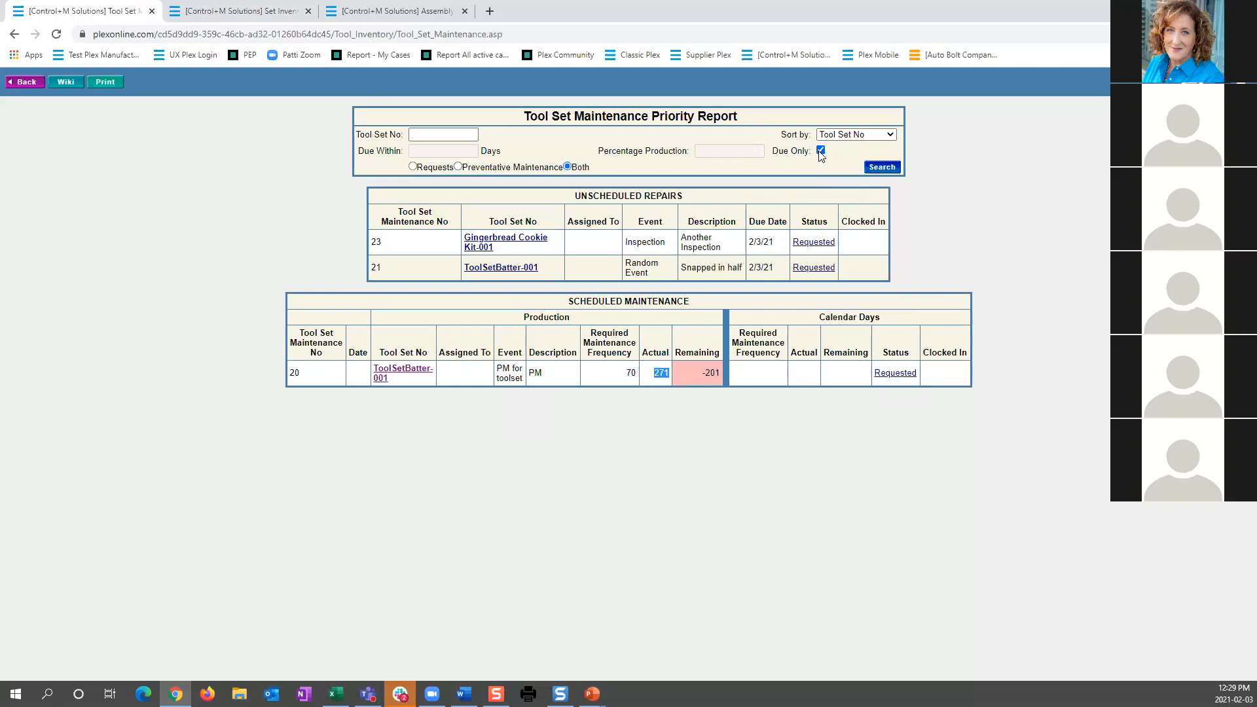
# - Run the report without the Due Only filter, check the Gingerbread Cookie Kit-001 PM counts, and search again with Due Only on
pyautogui.click(820, 151)
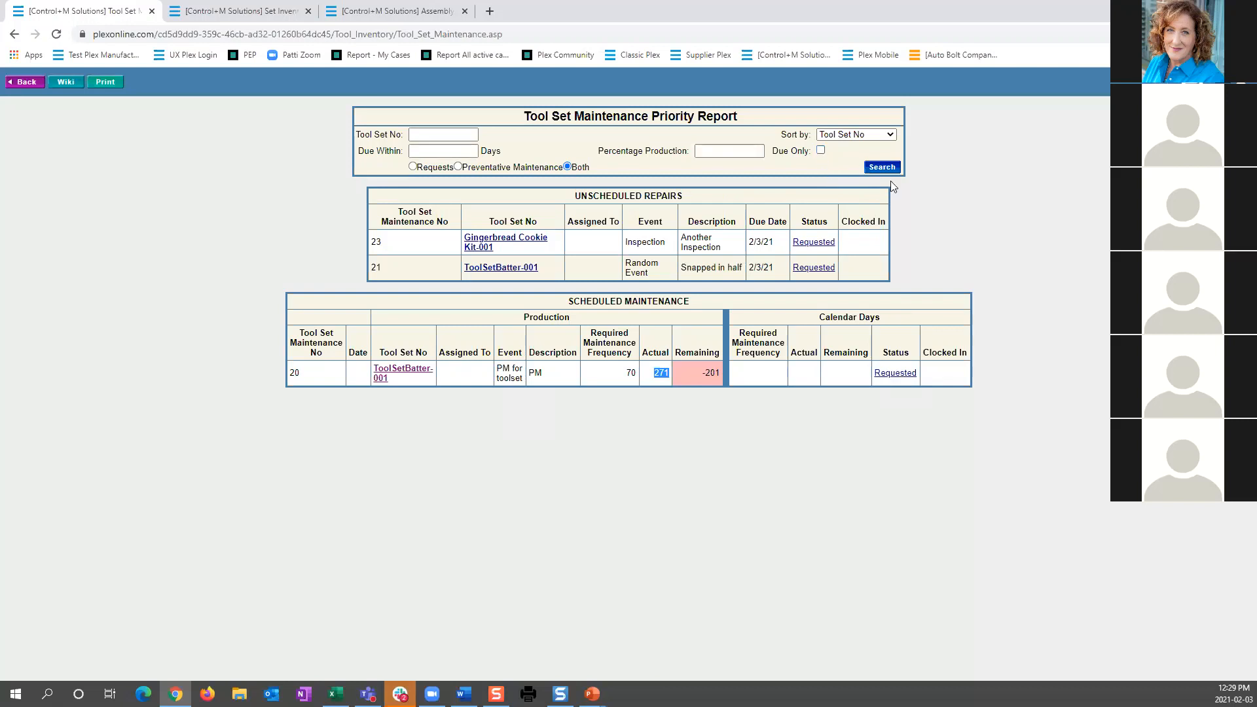
pyautogui.click(883, 168)
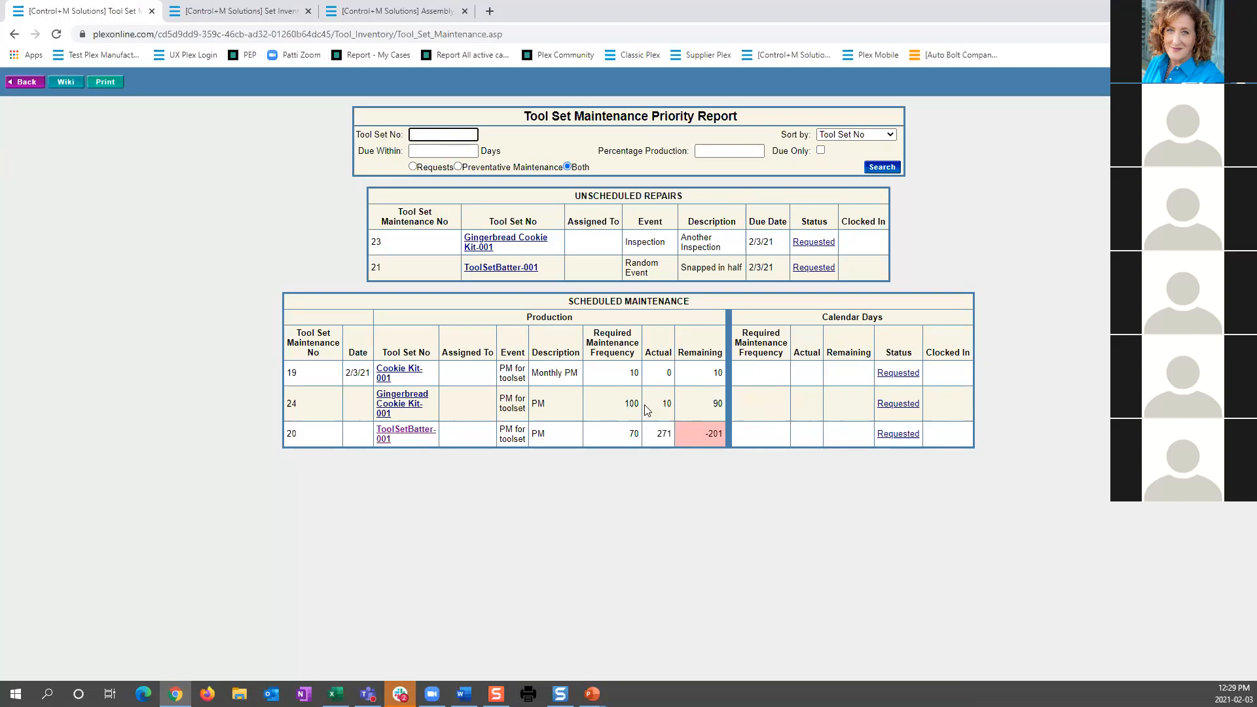
pyautogui.moveTo(624, 408); pyautogui.dragTo(731, 405)
pyautogui.click(820, 151)
pyautogui.click(888, 168)
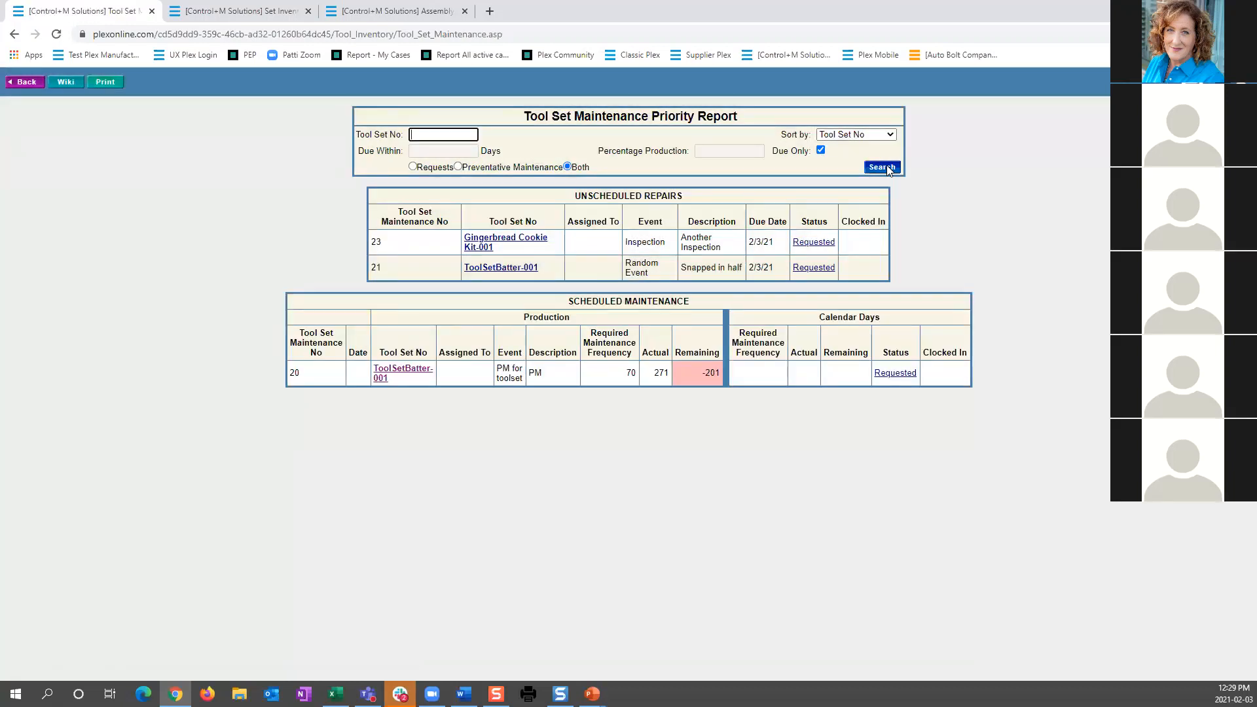
# - Search the priority report for requests only, for preventative maintenance only, and for both types together
pyautogui.click(411, 168)
pyautogui.click(412, 168)
pyautogui.click(891, 168)
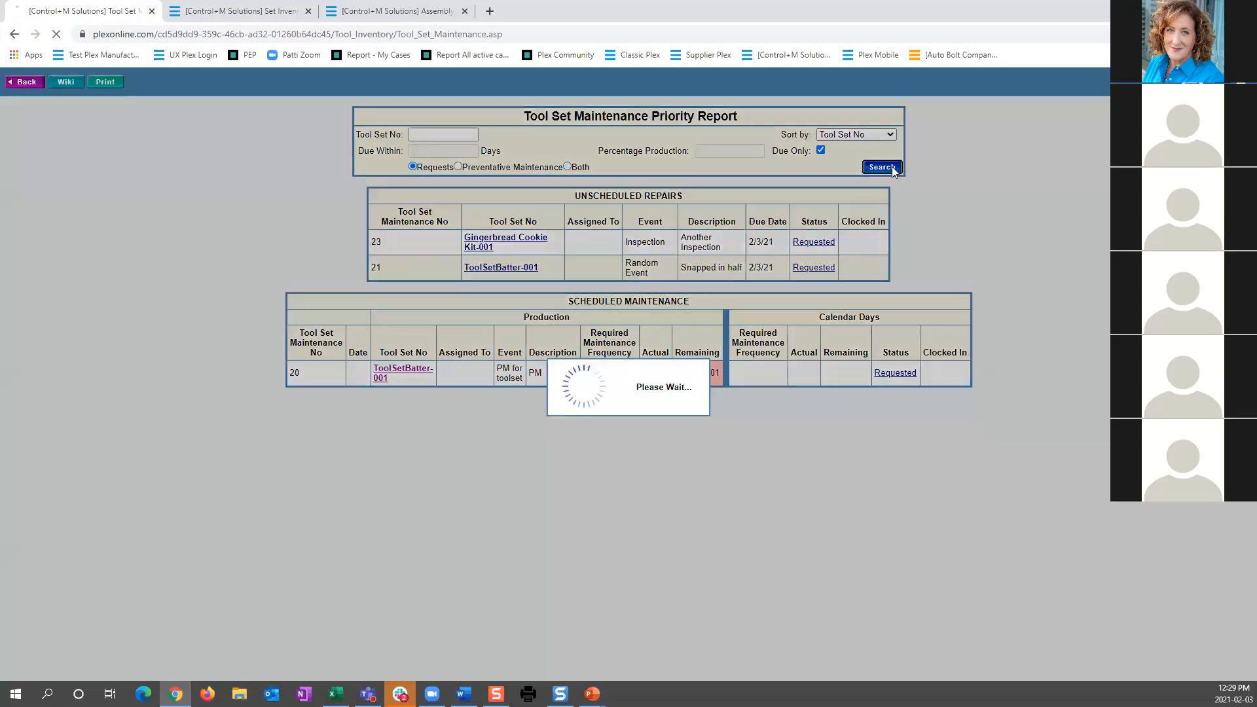
pyautogui.click(458, 166)
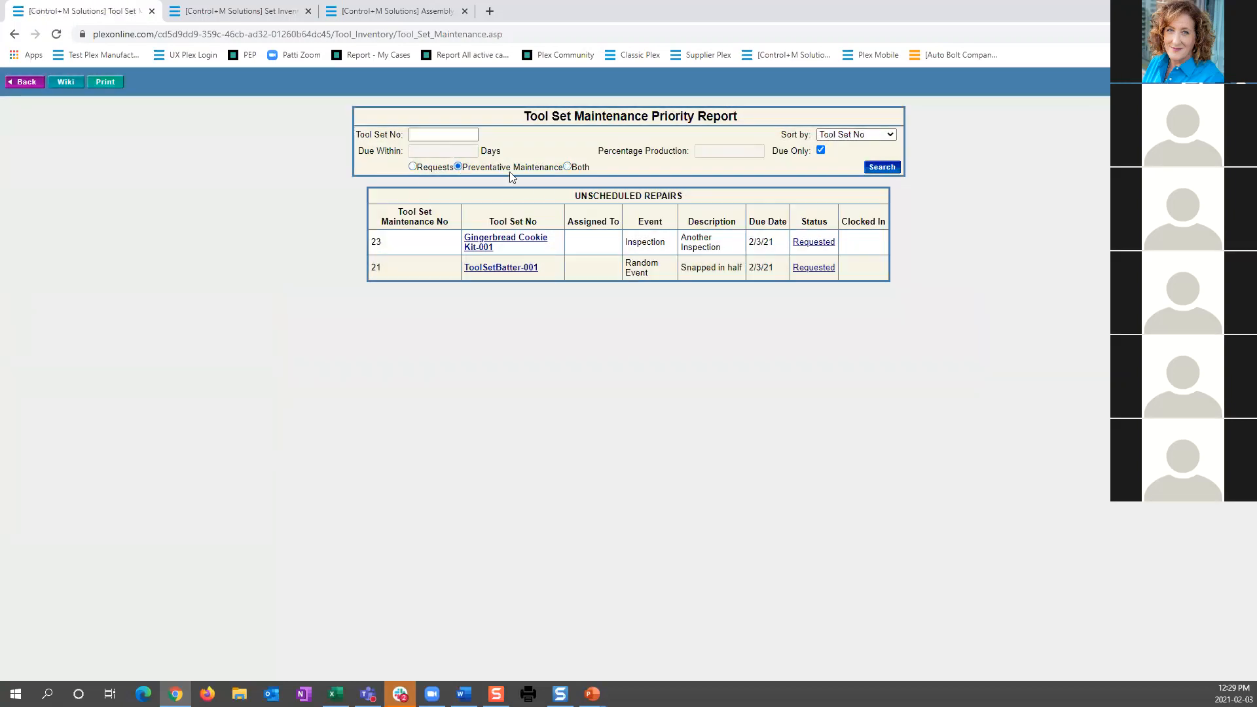
pyautogui.click(901, 167)
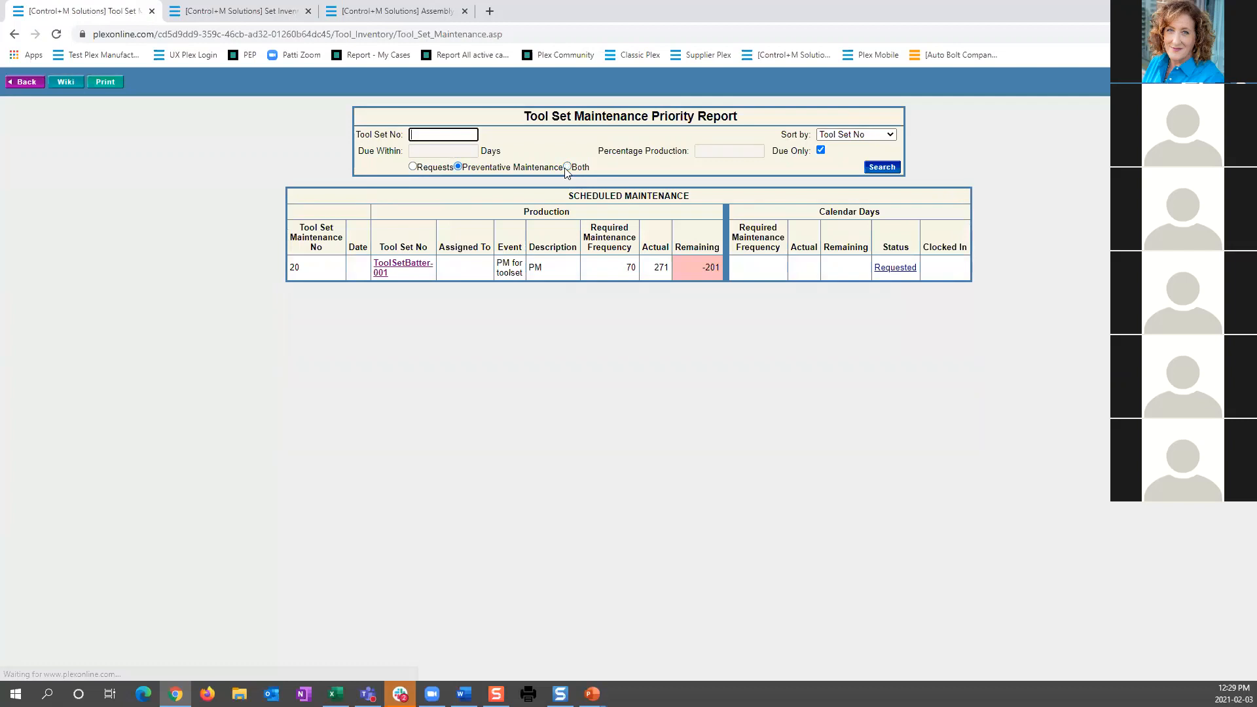
pyautogui.click(568, 167)
pyautogui.click(885, 165)
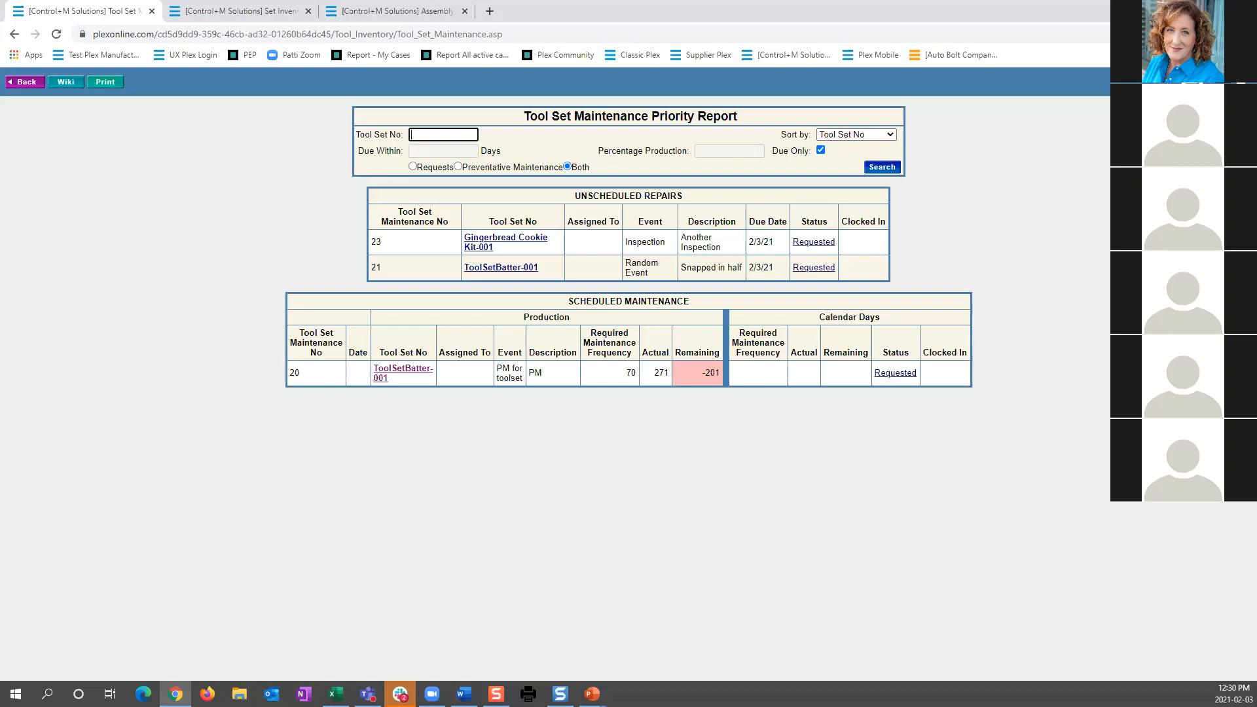
# - Open the scheduled PM request for ToolSetBatter-001 and set its tool set status to OK and maintenance status to Completed
pyautogui.click(548, 463)
pyautogui.click(886, 377)
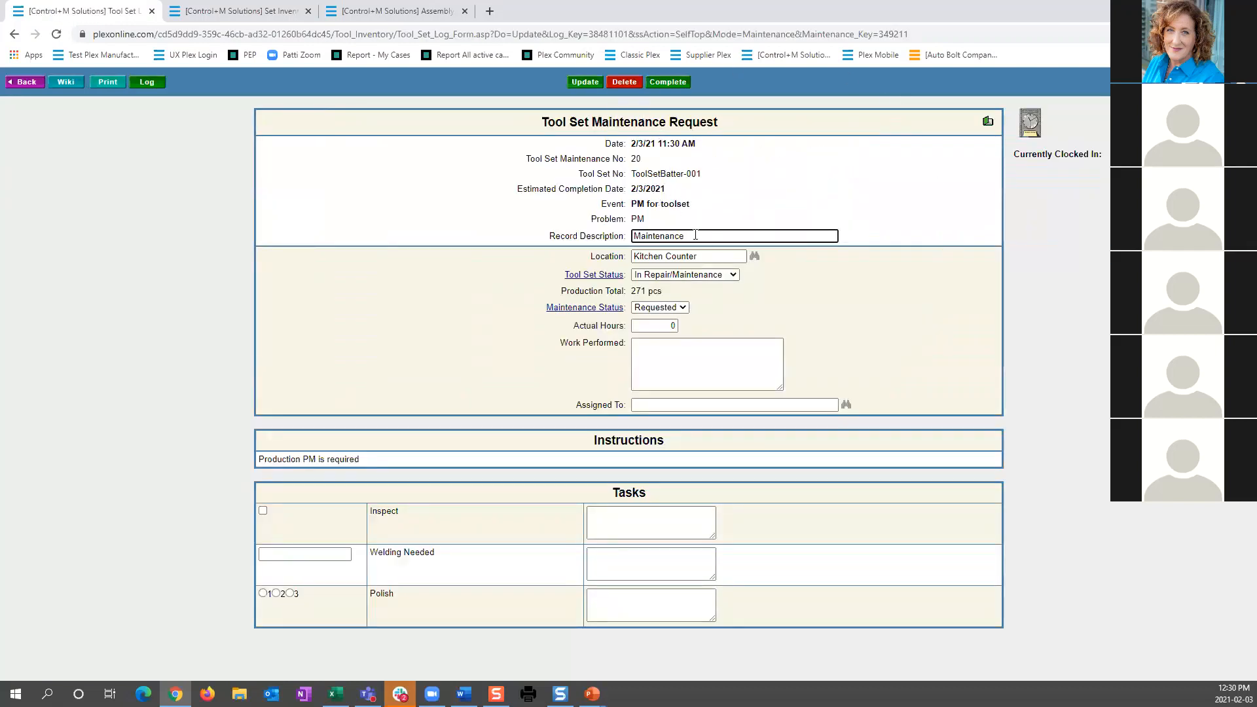
pyautogui.click(736, 275)
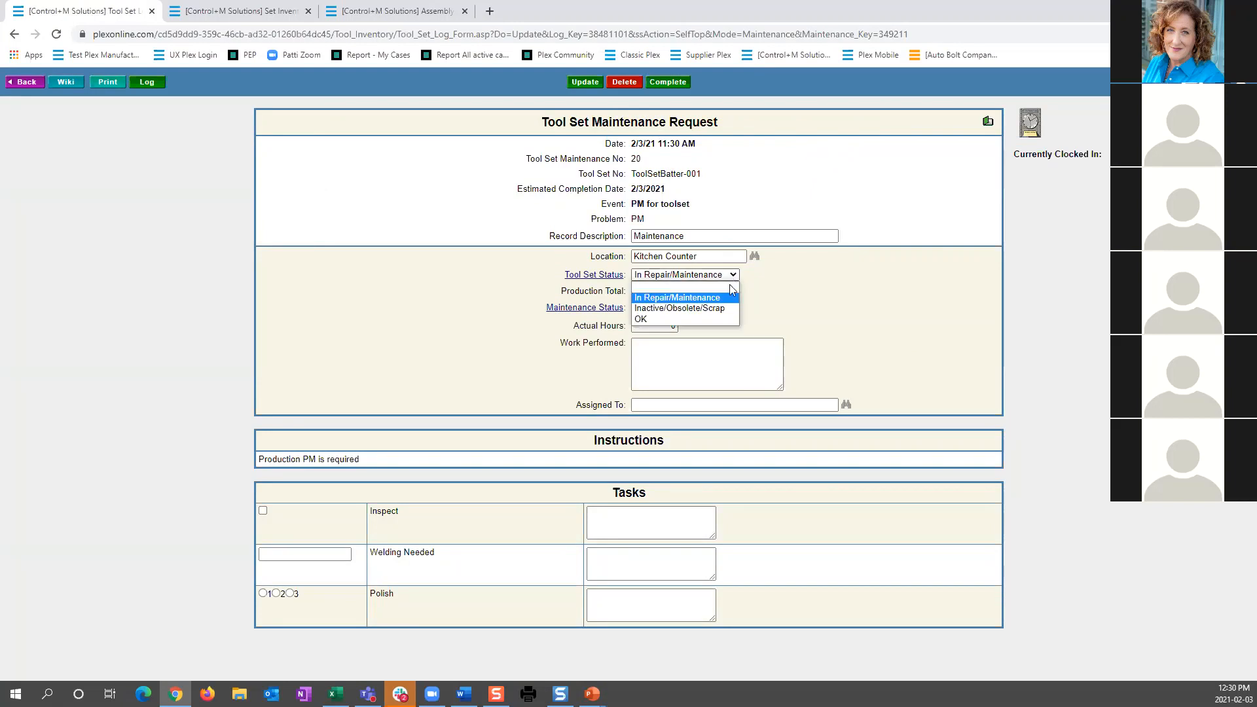
pyautogui.click(719, 318)
pyautogui.click(681, 308)
pyautogui.click(673, 329)
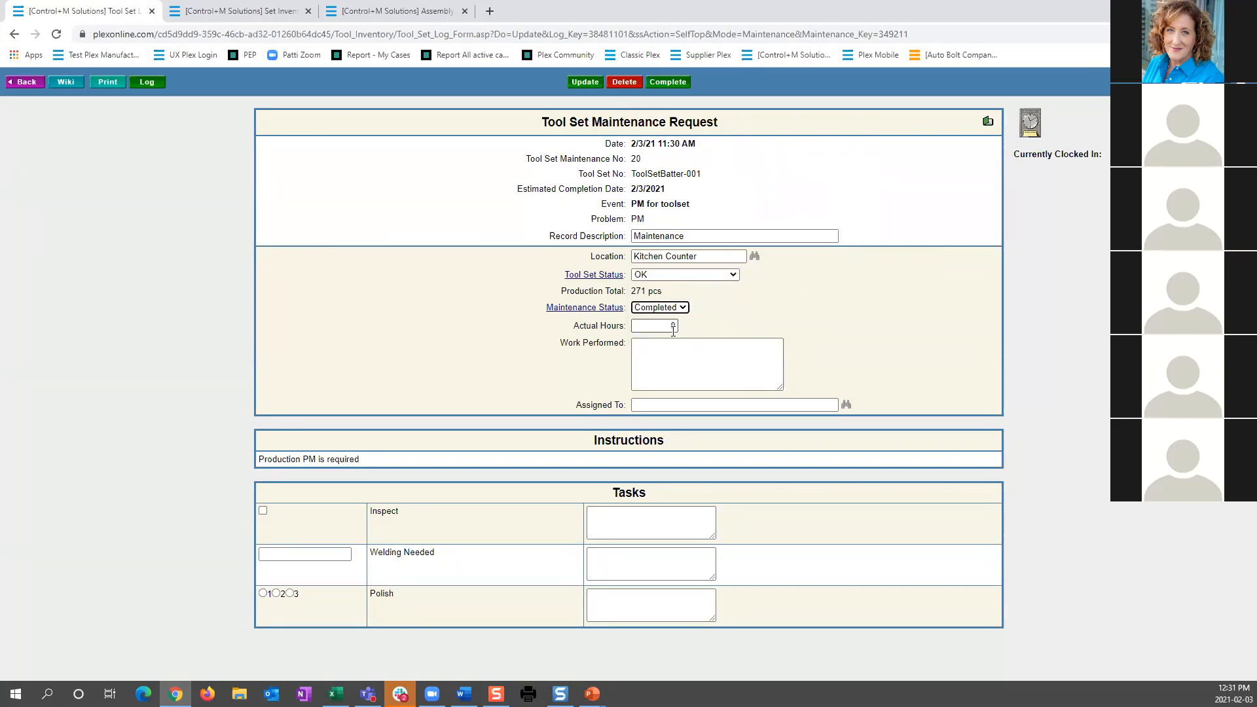
# - Set the actual hours to 150, mark the Inspect task done, enter 15 for Welding Needed and choose 1 for Polish
pyautogui.click(665, 326)
pyautogui.write('50')
pyautogui.click(263, 511)
pyautogui.click(281, 555)
pyautogui.click(270, 579)
pyautogui.click(262, 593)
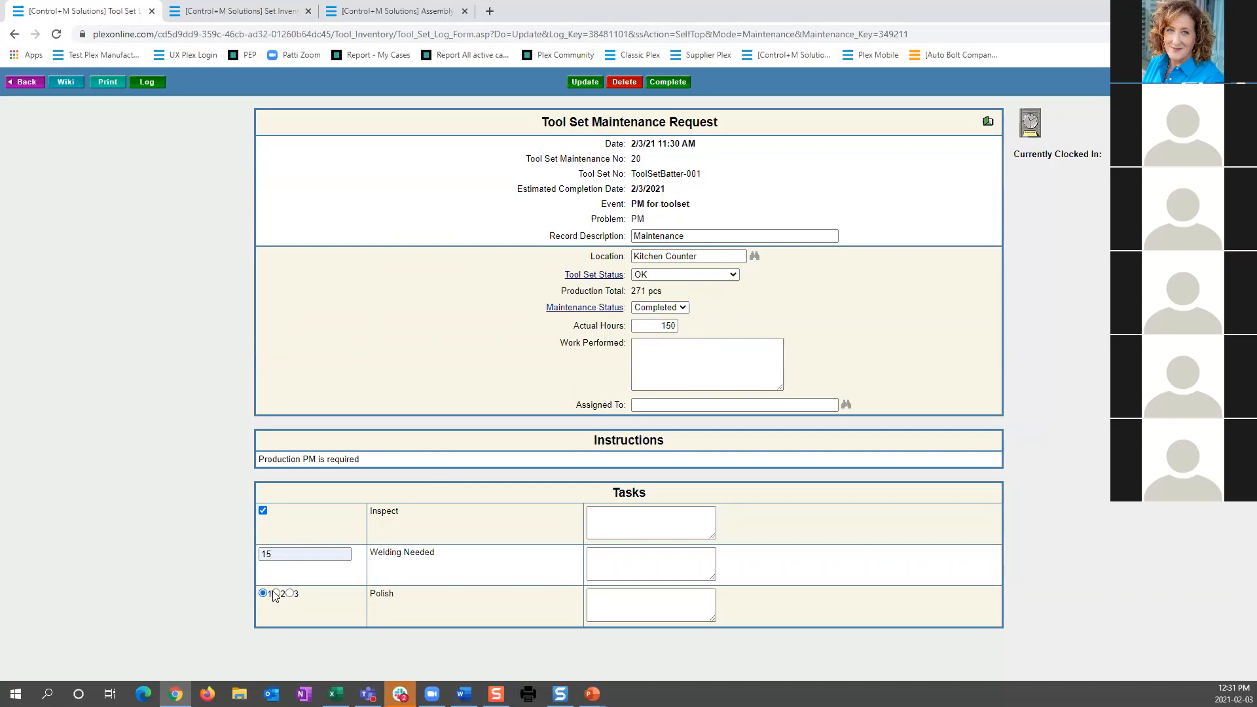
# - Complete the ToolSetBatter-001 maintenance request with the entered status, hours and task results
pyautogui.click(663, 83)
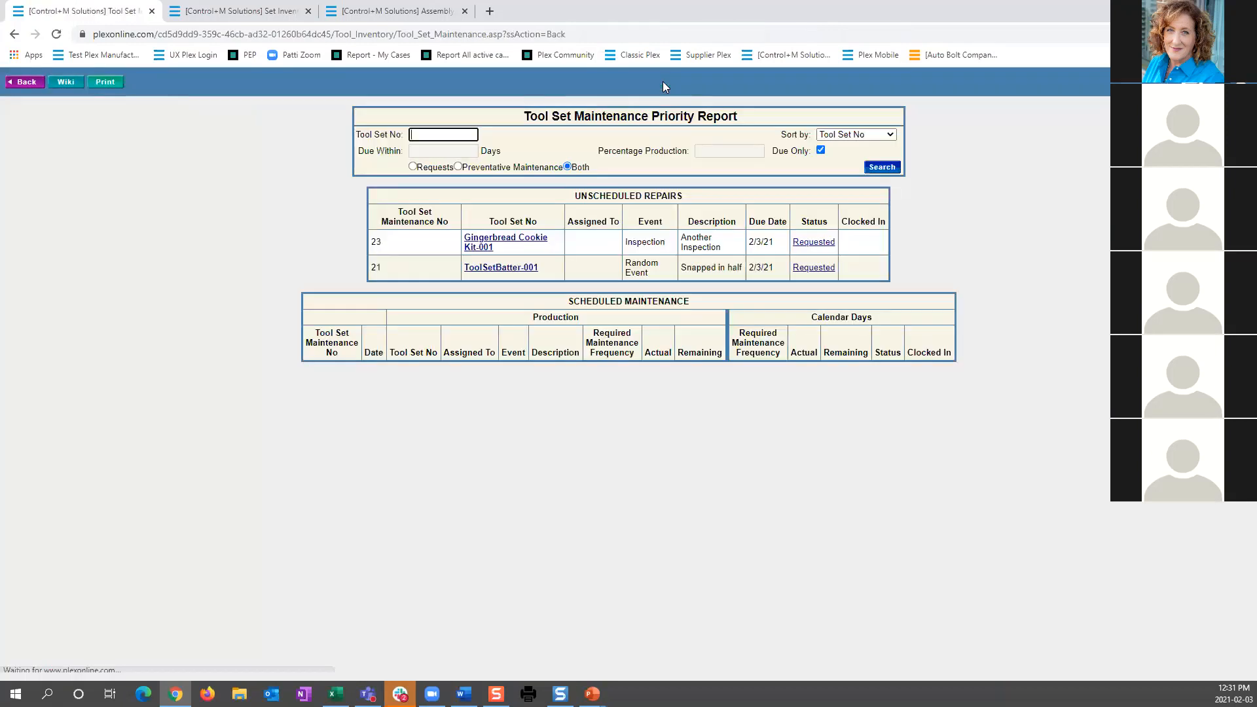
# - Find and open the Tool Set Log, and search it for all entries dated 2/3/21
pyautogui.hotkey('ctrl', 'm')
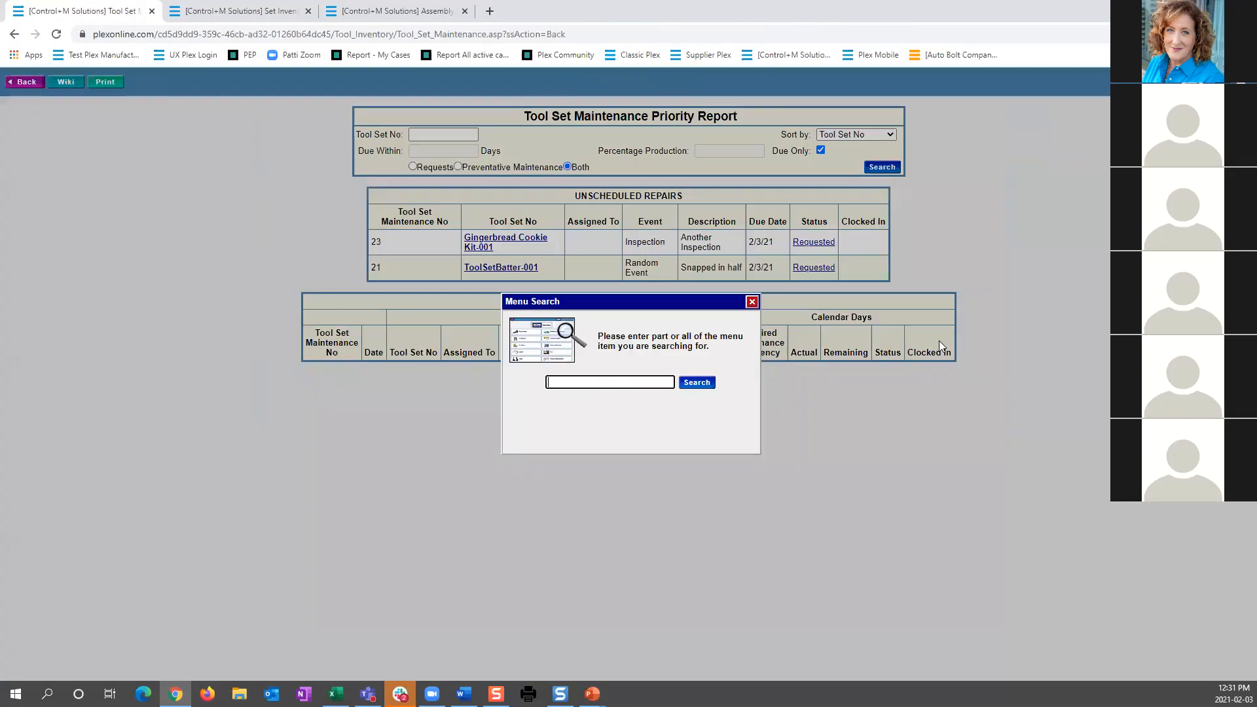
pyautogui.write('tool set log')
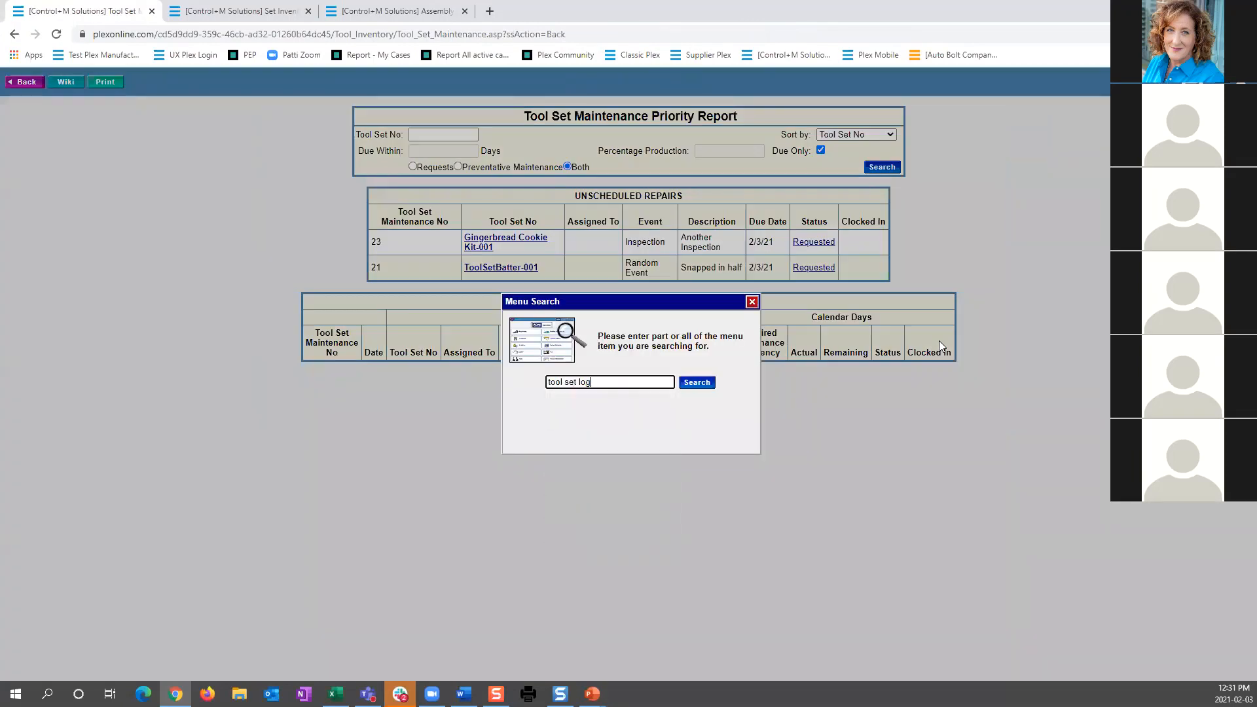
pyautogui.press('Return')
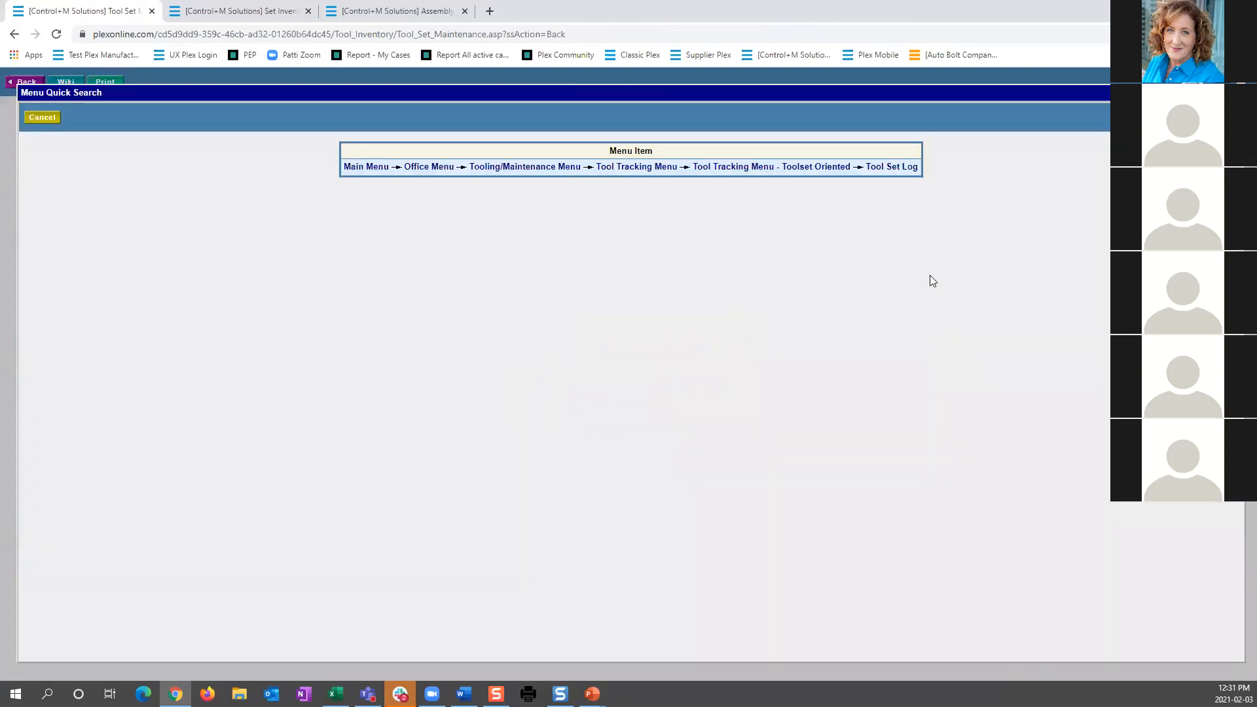
pyautogui.click(885, 169)
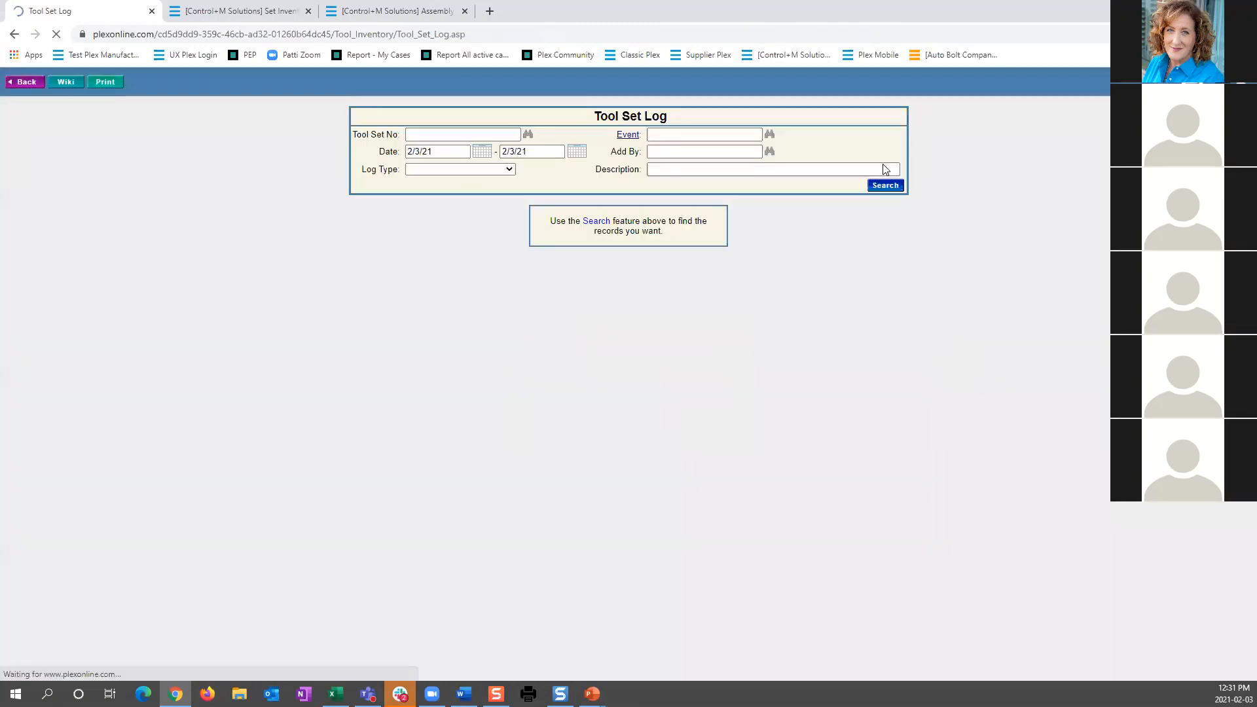
pyautogui.click(882, 187)
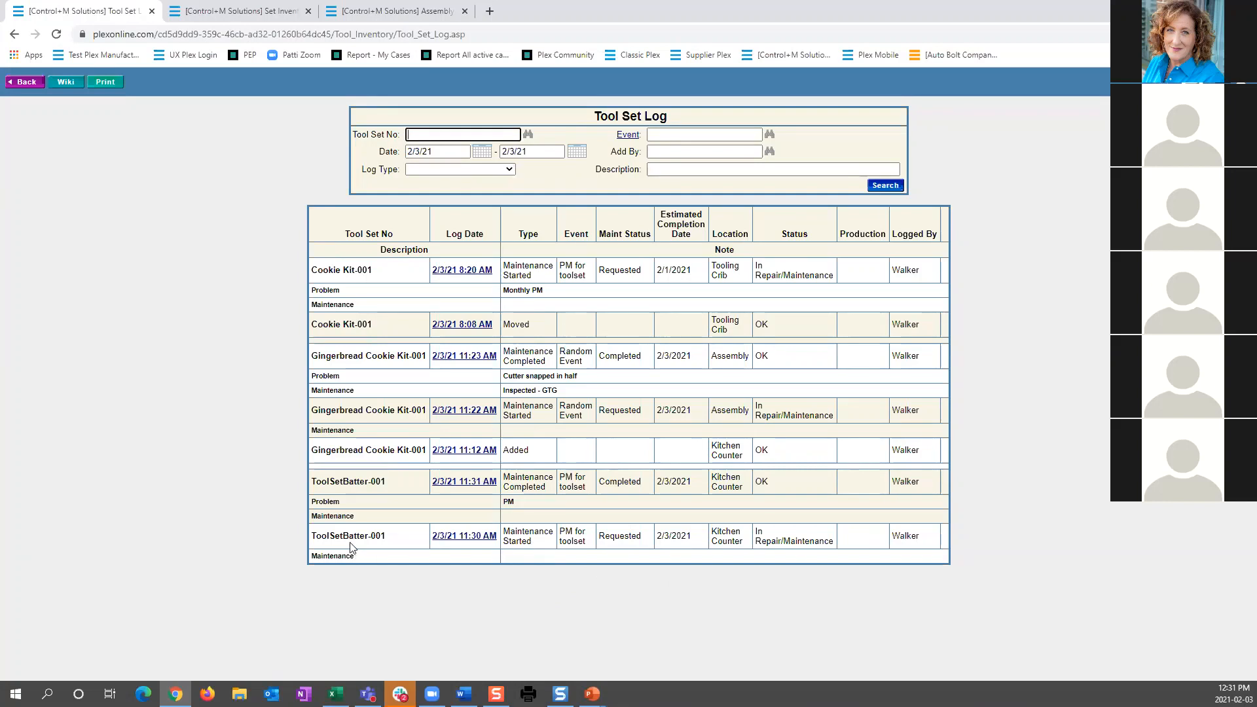
# - Examine the log entries for ToolSetBatter-001, Gingerbread Cookie Kit-001 and Cookie Kit-001, including their types, events, locations, and problem and maintenance notes
pyautogui.moveTo(387, 537); pyautogui.dragTo(313, 535)
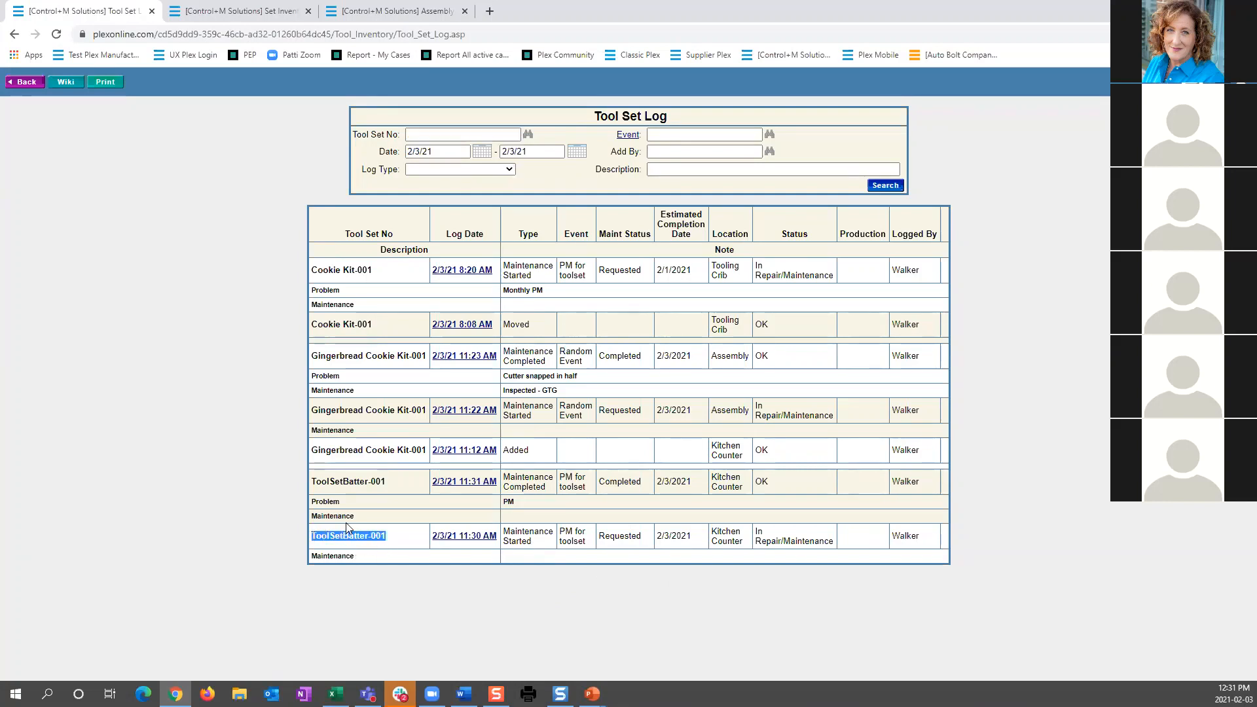
pyautogui.moveTo(554, 490); pyautogui.dragTo(502, 482)
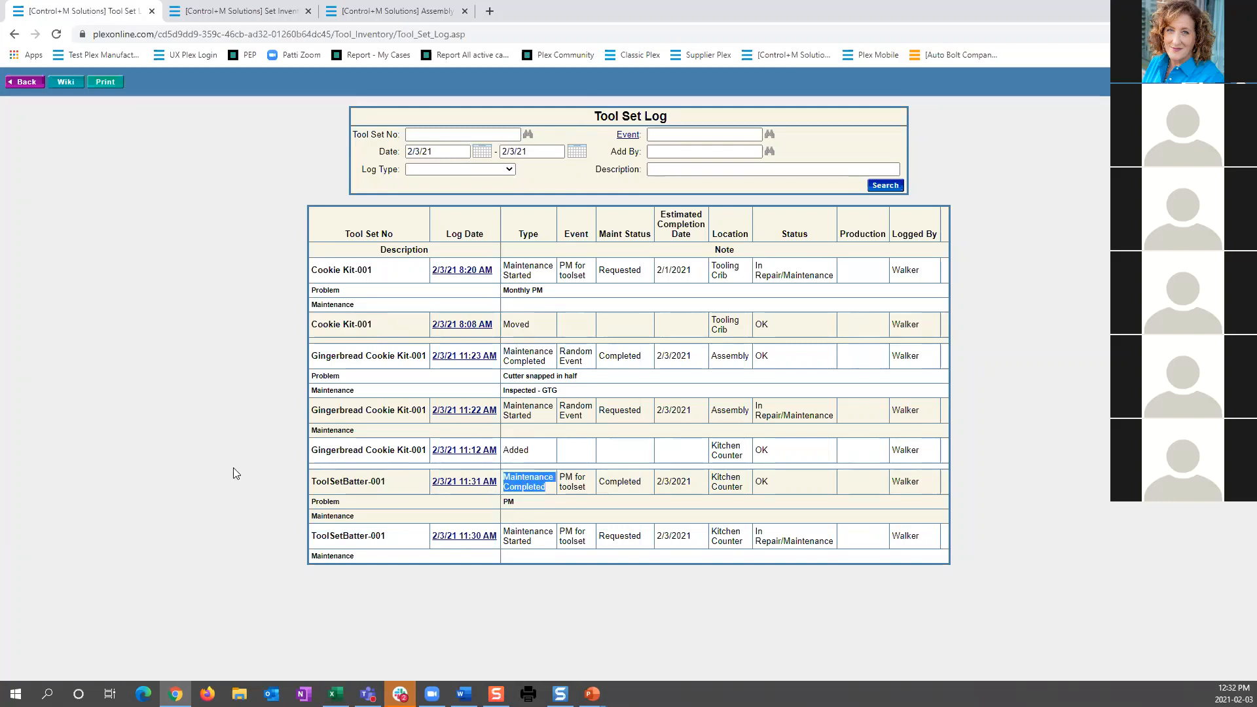
pyautogui.moveTo(319, 451); pyautogui.dragTo(405, 447)
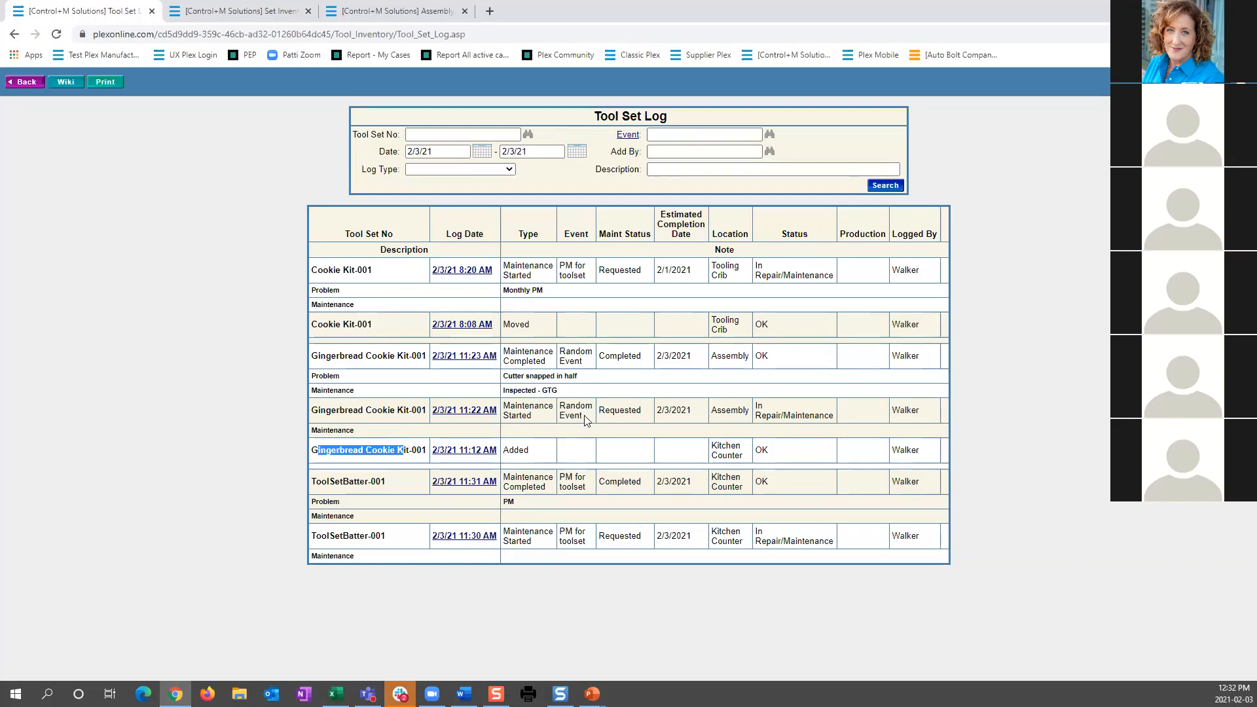
pyautogui.moveTo(589, 417); pyautogui.dragTo(560, 402)
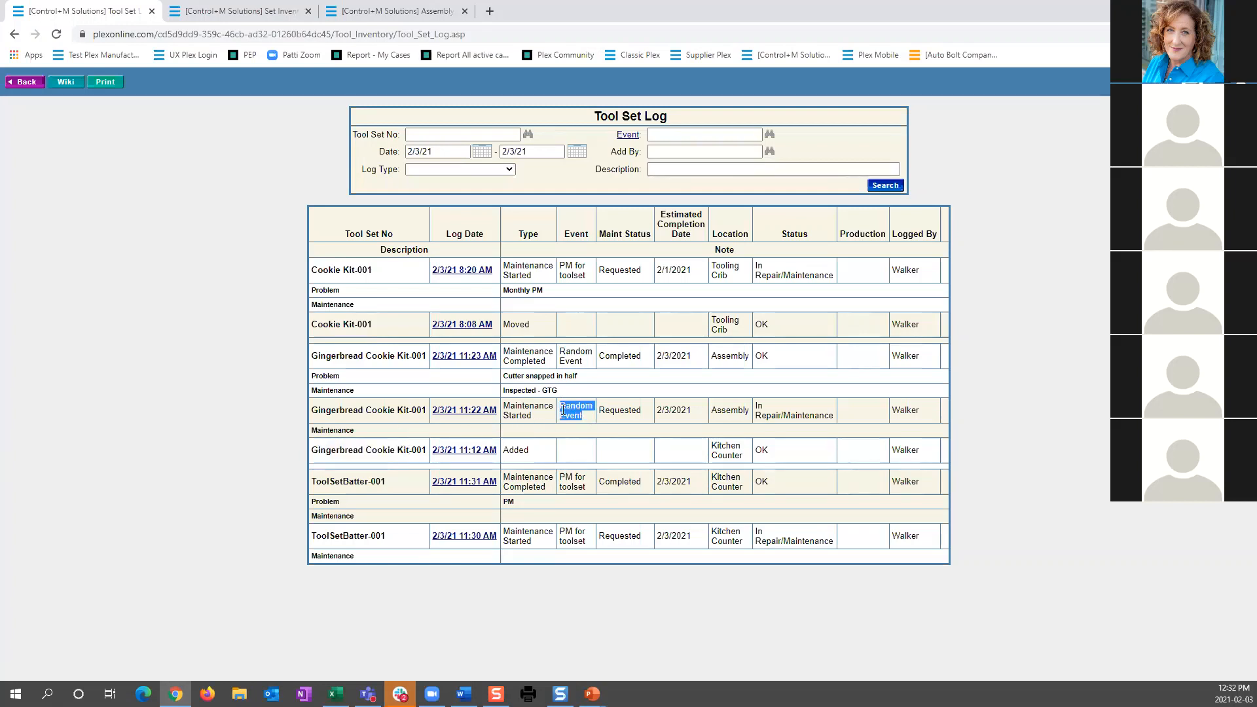
pyautogui.moveTo(713, 410); pyautogui.dragTo(750, 413)
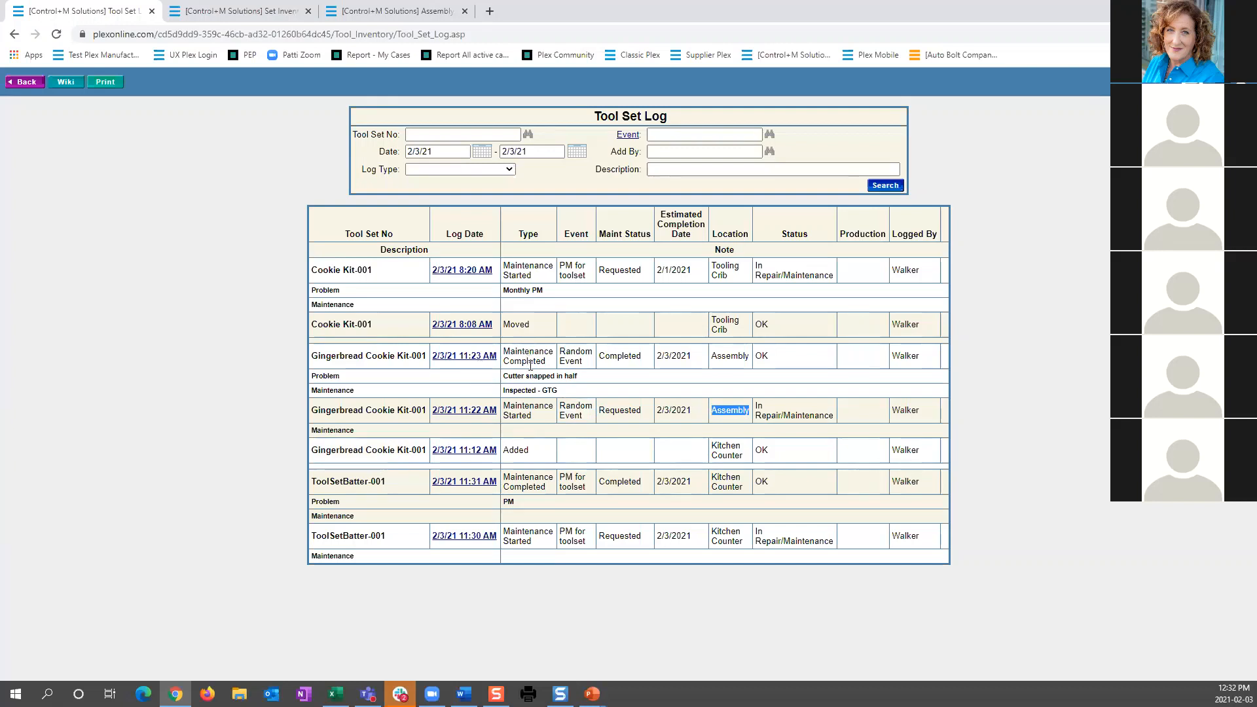
pyautogui.click(512, 375)
pyautogui.moveTo(508, 376); pyautogui.dragTo(600, 380)
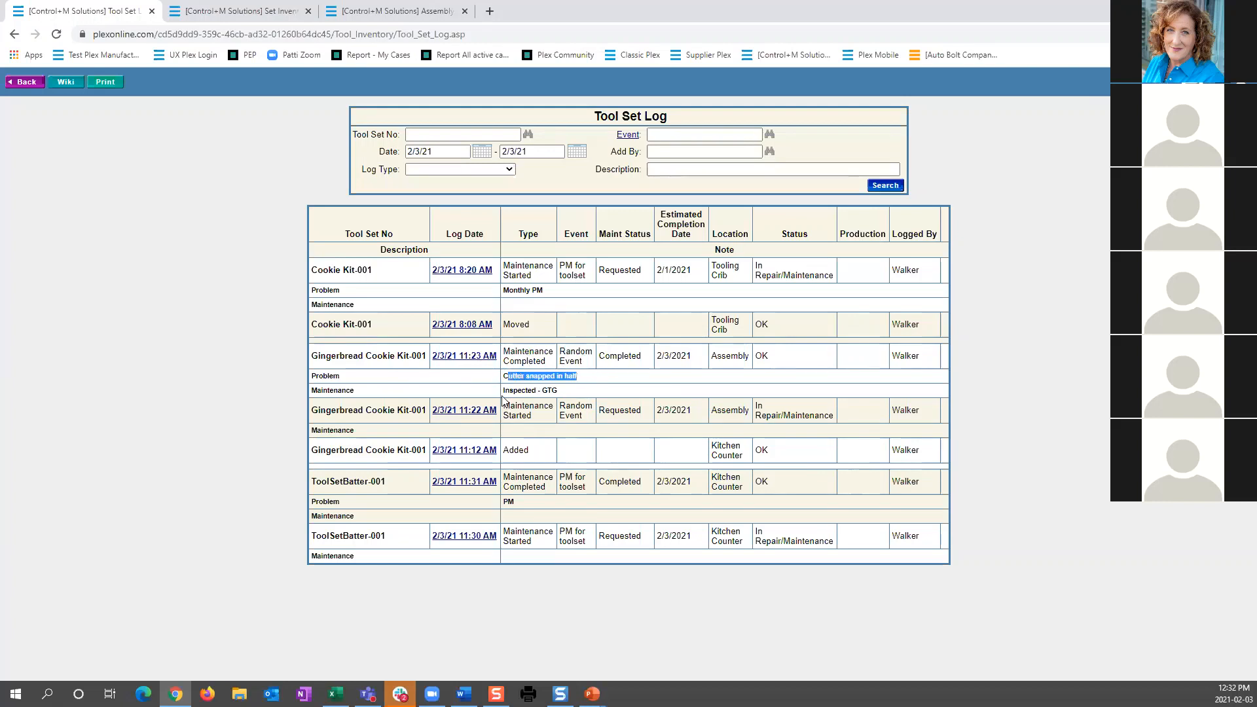
pyautogui.moveTo(504, 390); pyautogui.dragTo(571, 396)
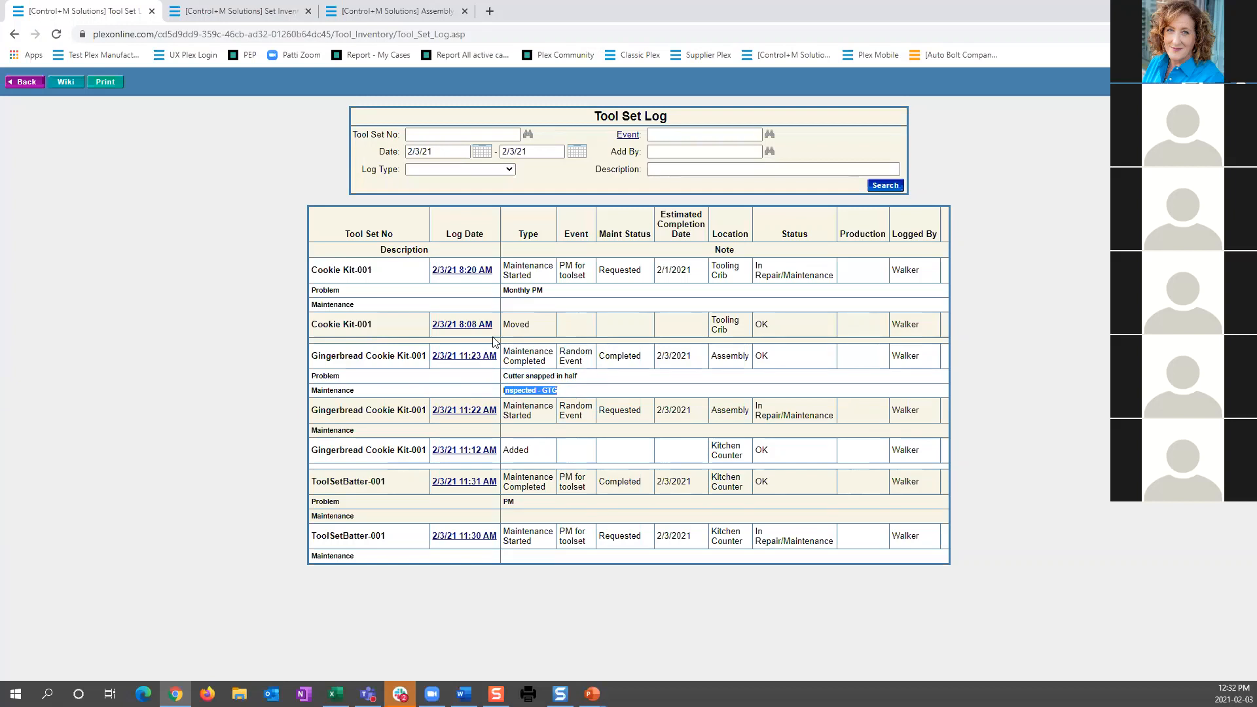
pyautogui.moveTo(537, 321); pyautogui.dragTo(500, 321)
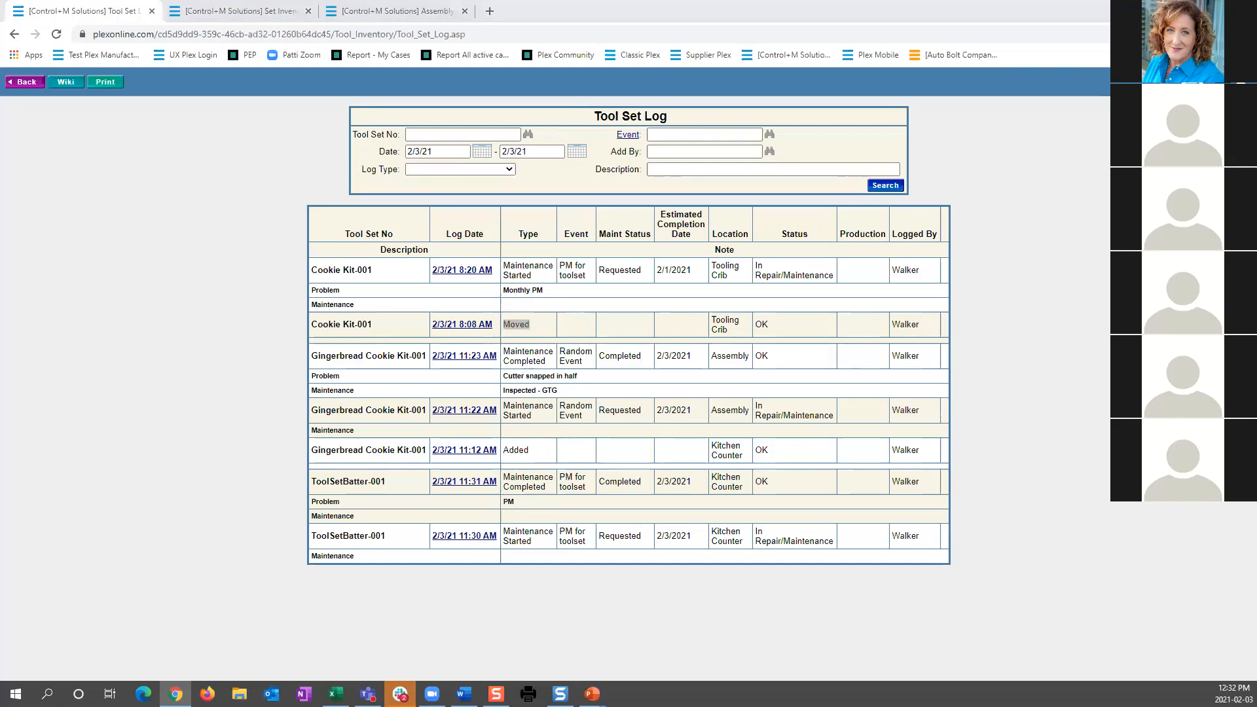
# - Switch to the PowerPoint slide show and display the Questions slide
pyautogui.hotkey('alt', 'Tab')
pyautogui.click(1055, 218)
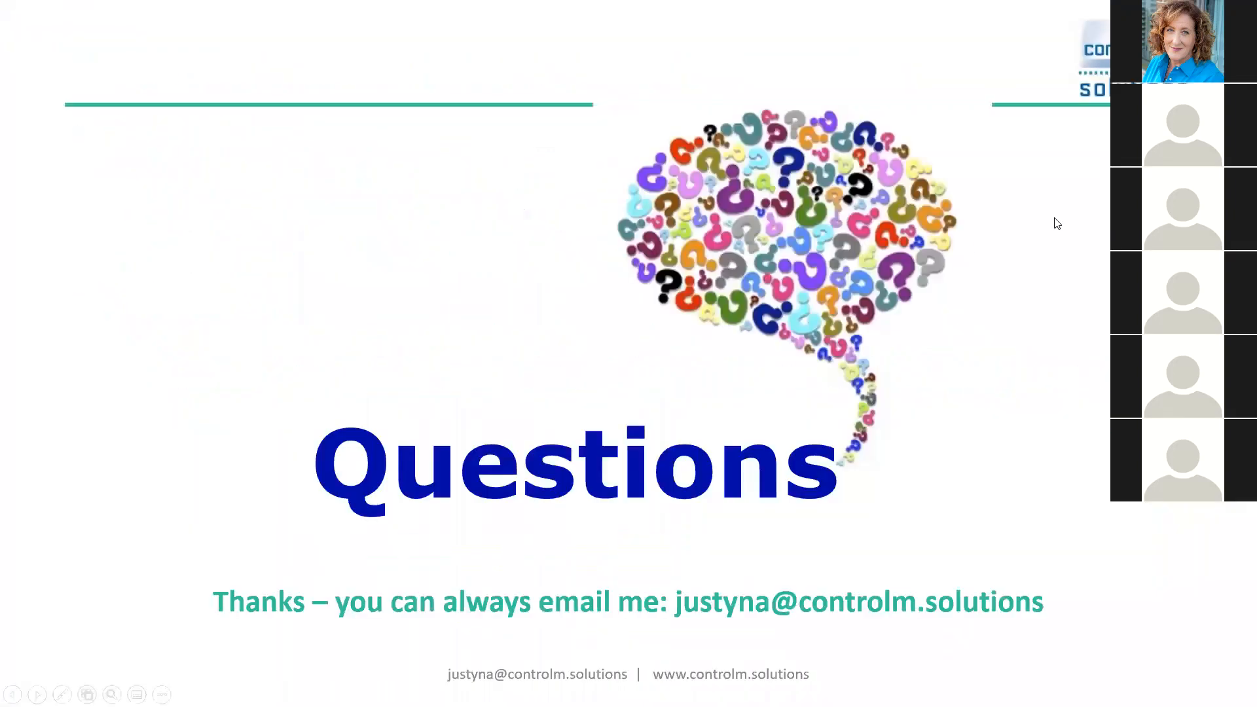